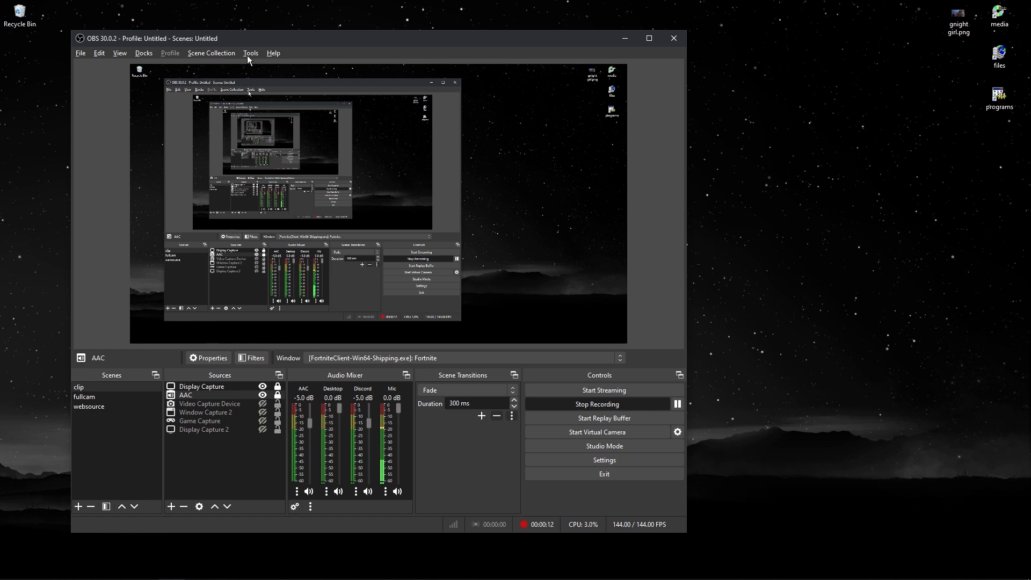
pyautogui.moveTo(275, 32); pyautogui.dragTo(352, 34)
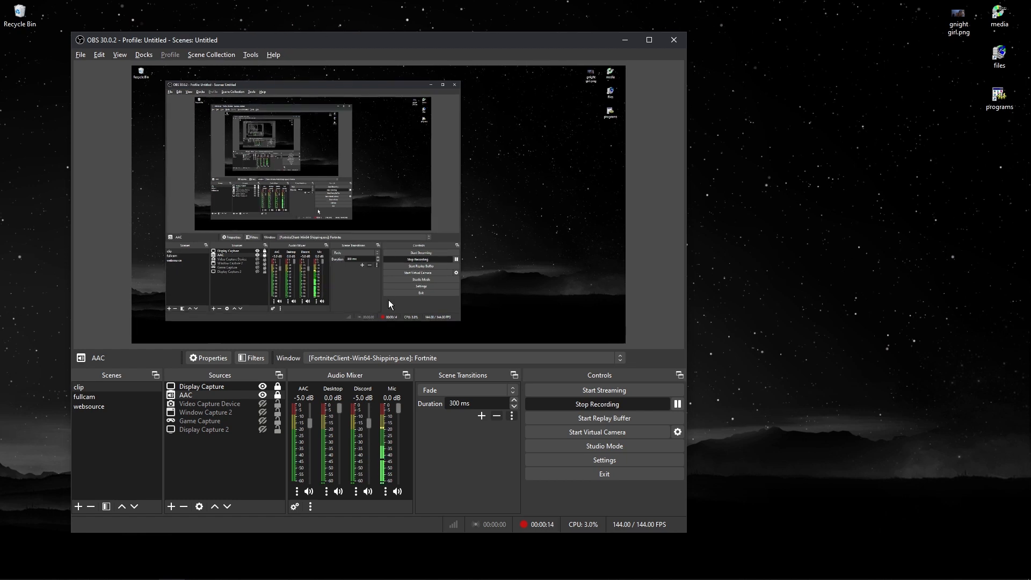
pyautogui.moveTo(407, 41); pyautogui.dragTo(434, 35)
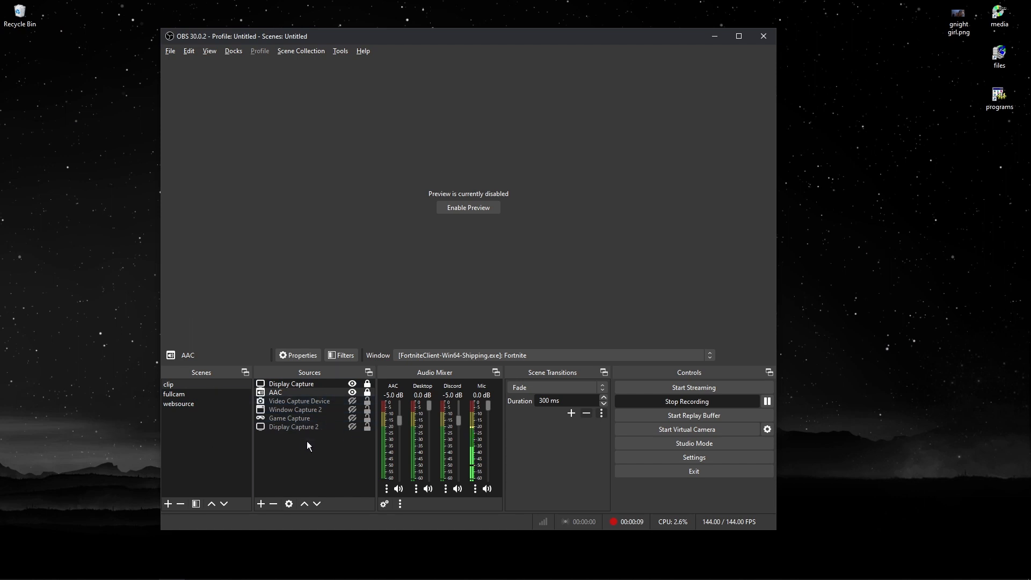
pyautogui.click(168, 504)
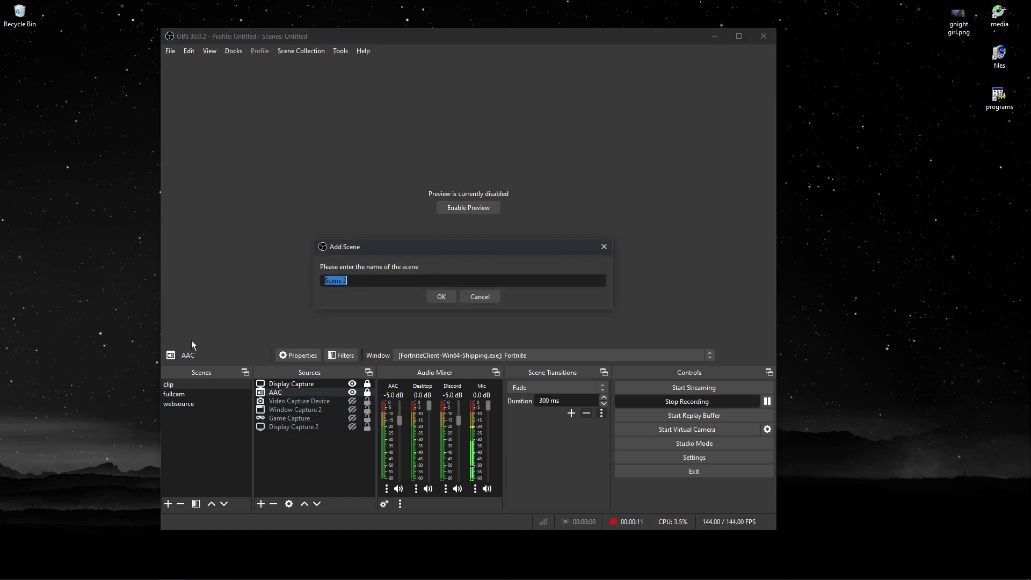
pyautogui.click(480, 297)
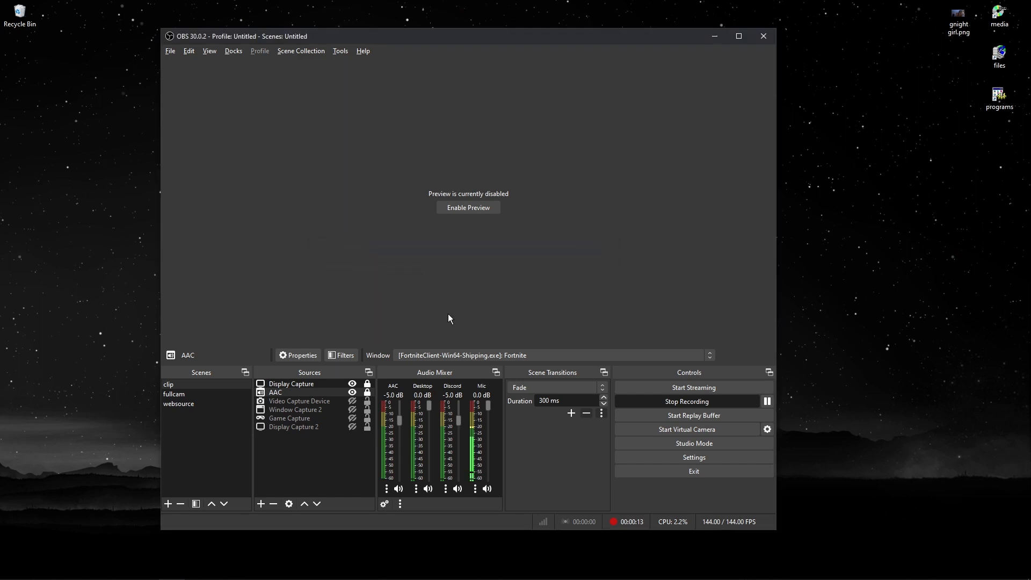
# Try to add a new Display Capture source to the clip scene.
pyautogui.rightClick(289, 460)
pyautogui.click(255, 478)
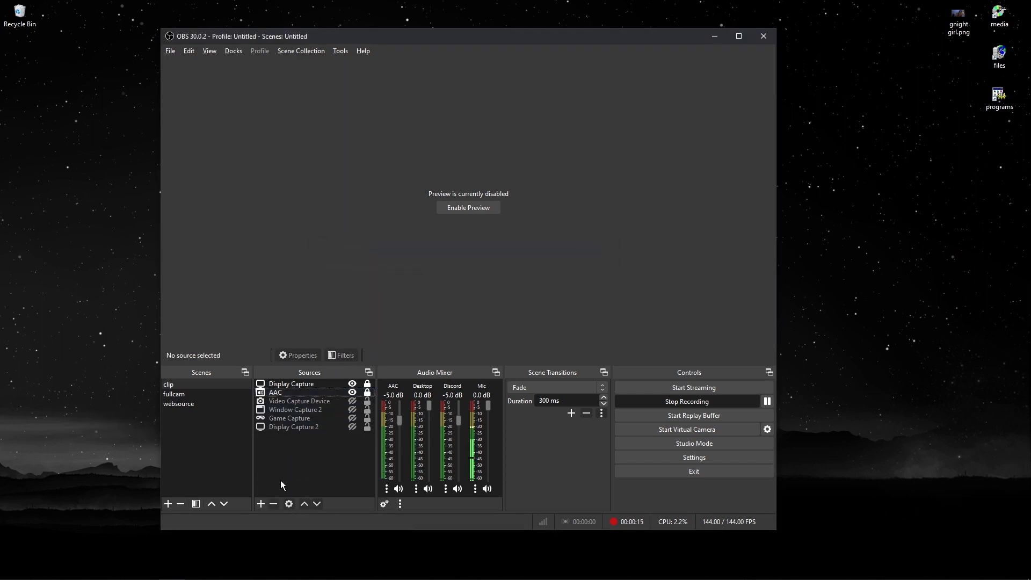
pyautogui.rightClick(280, 480)
pyautogui.click(263, 500)
pyautogui.click(261, 504)
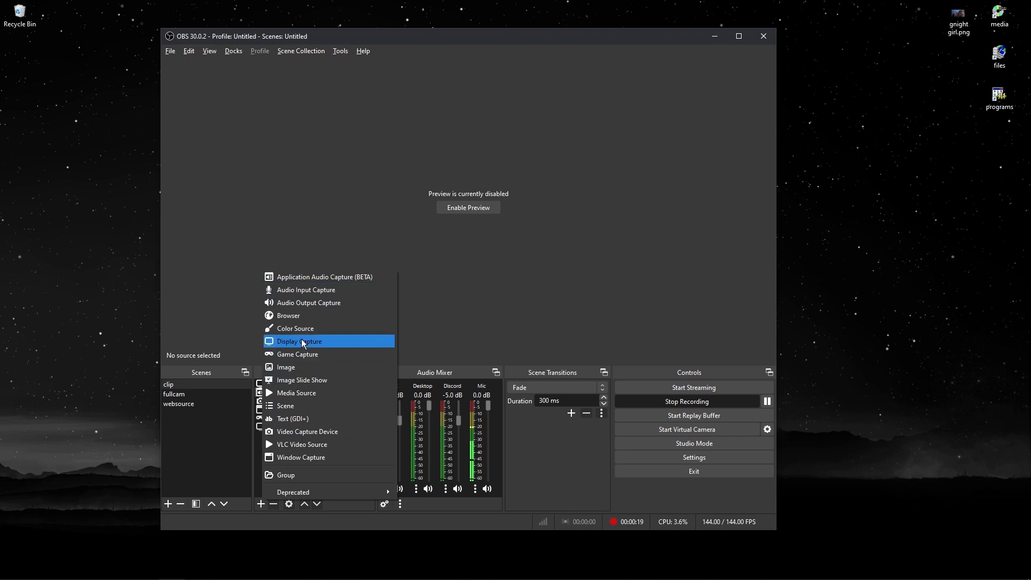
pyautogui.click(314, 344)
pyautogui.click(488, 354)
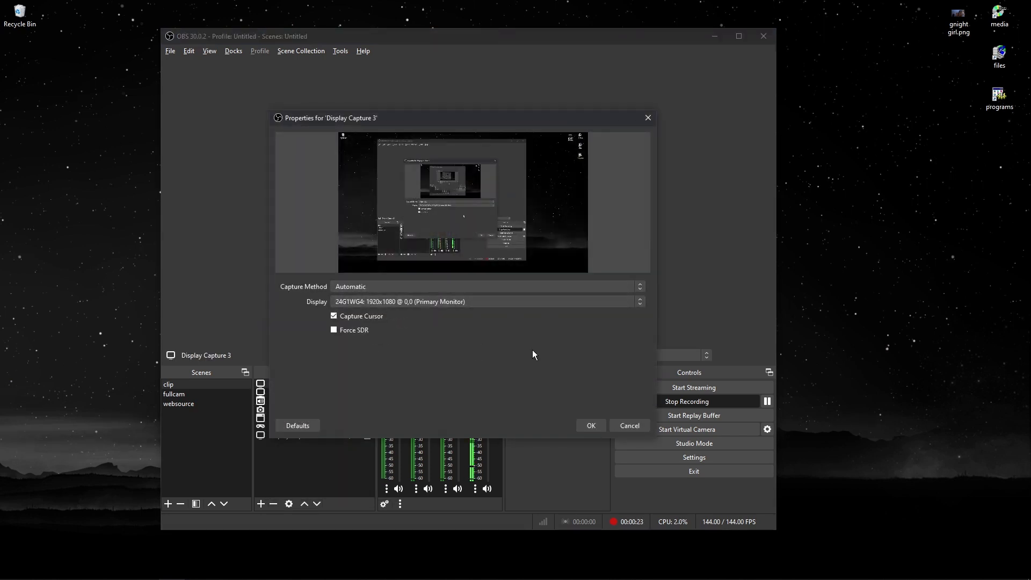
pyautogui.click(629, 426)
# Toggle the lock of the Display Capture 3 source in Scene 2, leaving it locked and deselected.
pyautogui.click(274, 384)
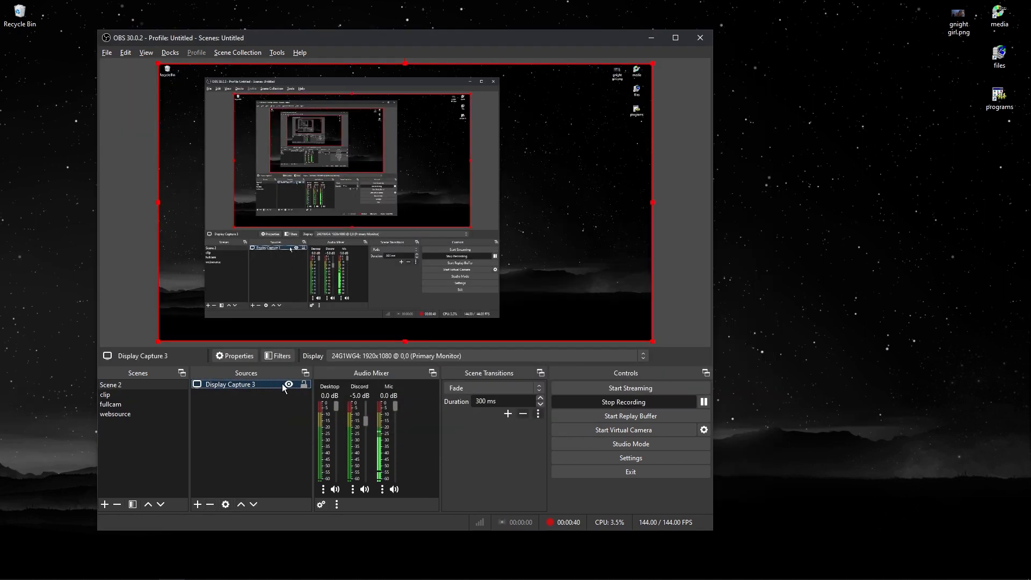
pyautogui.click(304, 384)
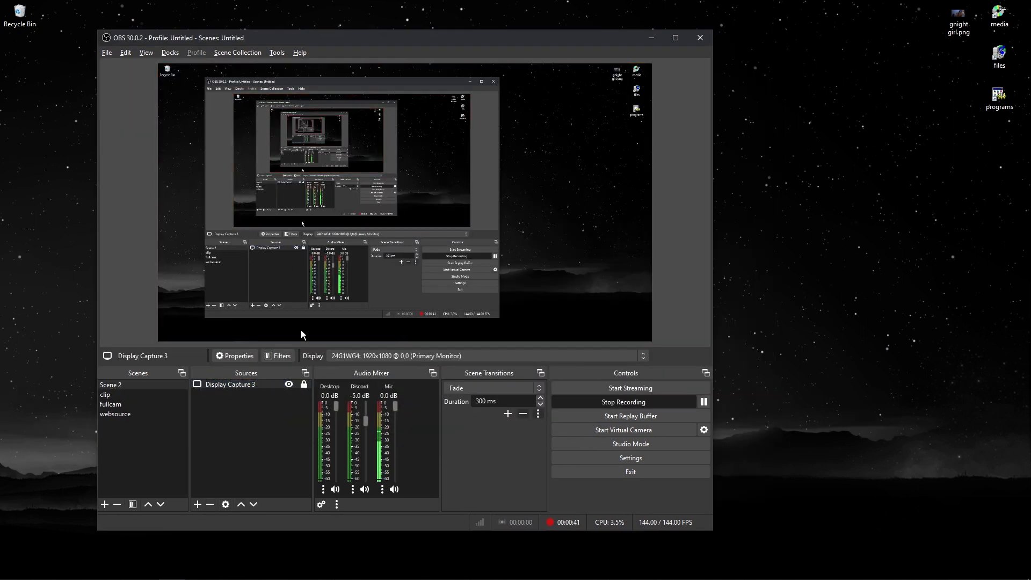
pyautogui.click(304, 384)
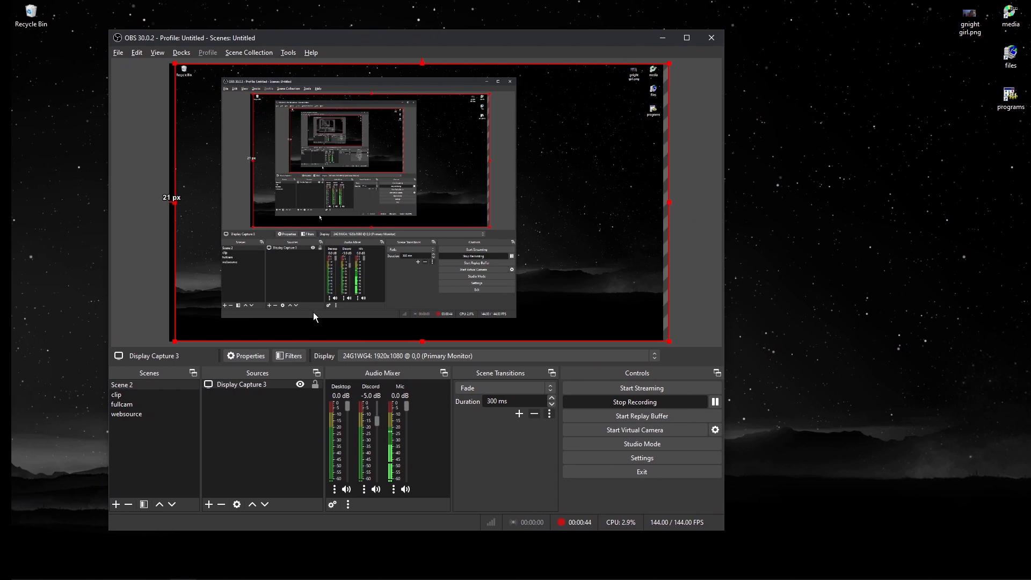
pyautogui.click(262, 385)
pyautogui.click(283, 411)
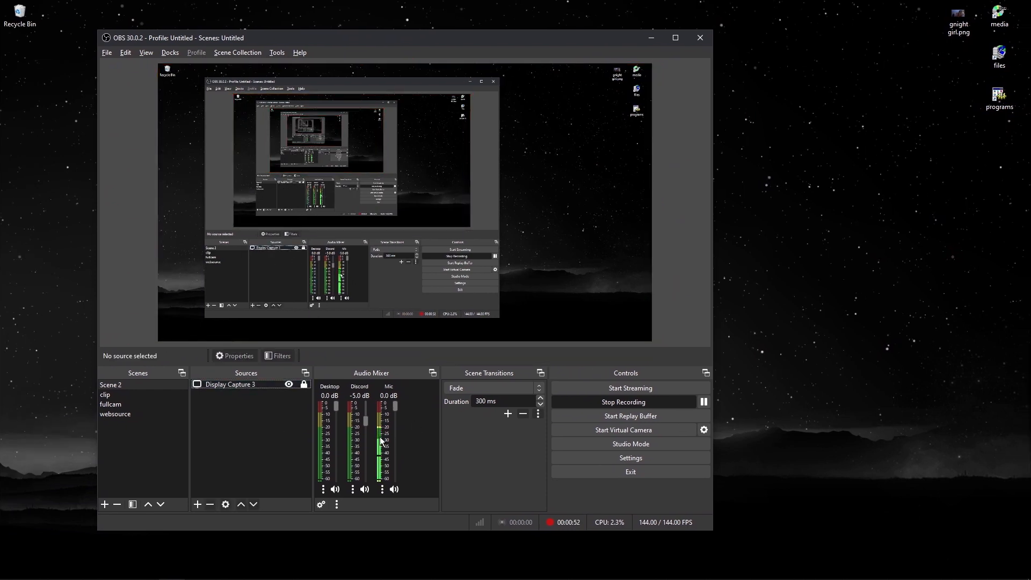
# Delete Scene 2 from the scene list.
pyautogui.click(126, 393)
pyautogui.click(141, 384)
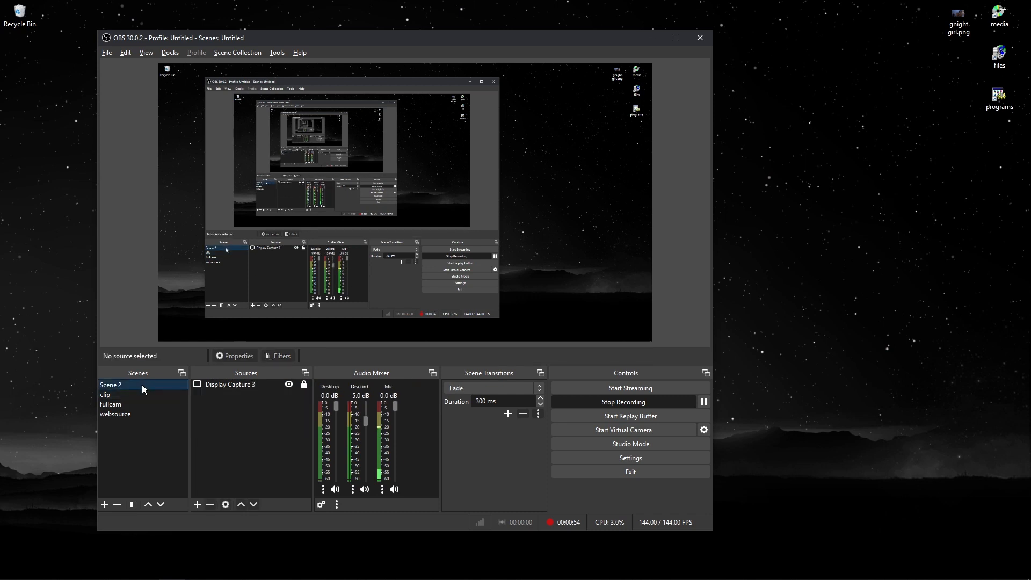
pyautogui.press('Delete')
pyautogui.click(424, 297)
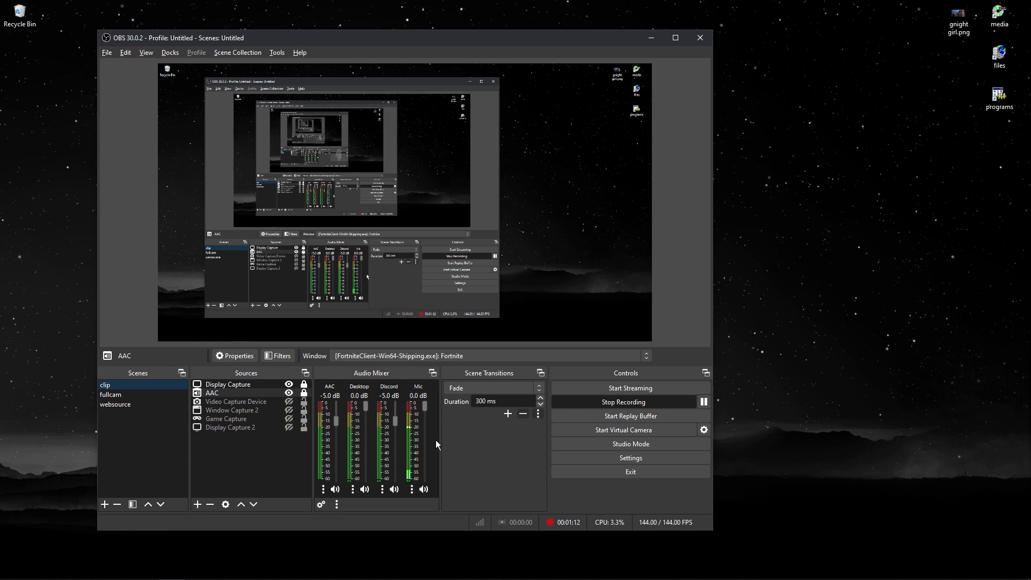
pyautogui.moveTo(263, 46); pyautogui.dragTo(223, 59)
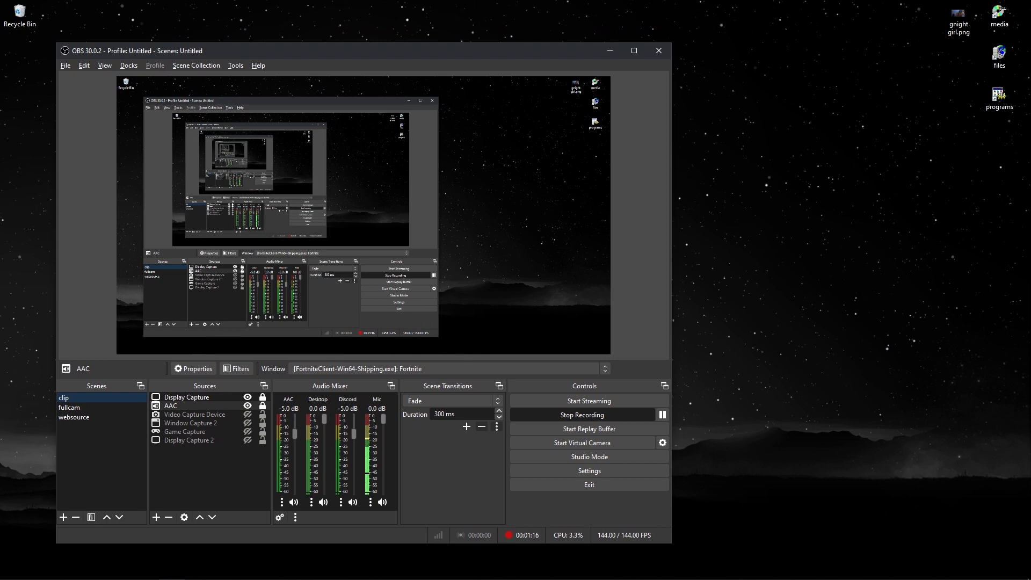
pyautogui.hotkey('alt', 'Tab')
pyautogui.moveTo(554, 147); pyautogui.dragTo(0, 280)
pyautogui.moveTo(285, 53); pyautogui.dragTo(315, 43)
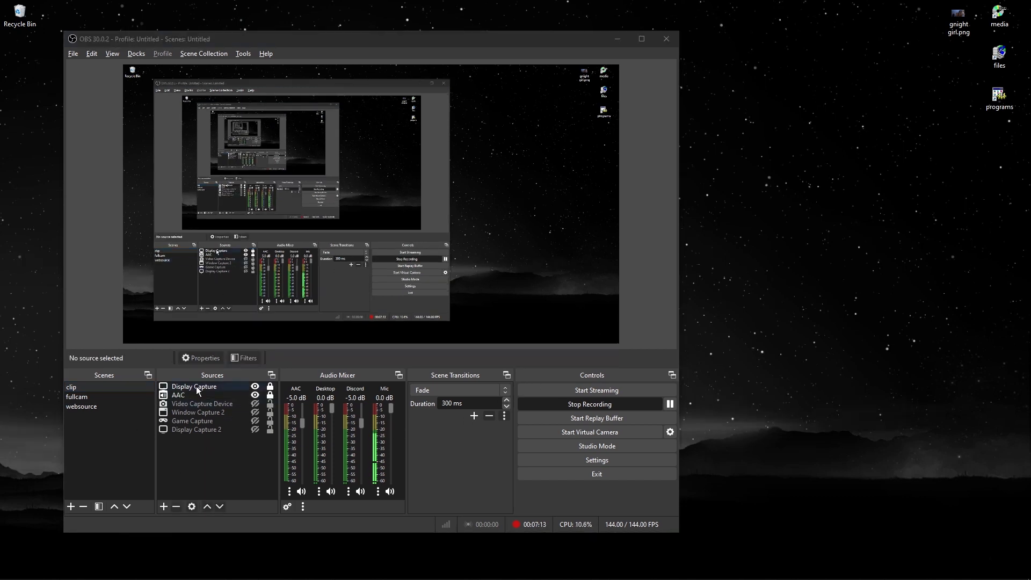
# Review the available source types and the target window choices of the AAC audio capture source.
pyautogui.click(195, 394)
pyautogui.click(181, 493)
pyautogui.click(163, 507)
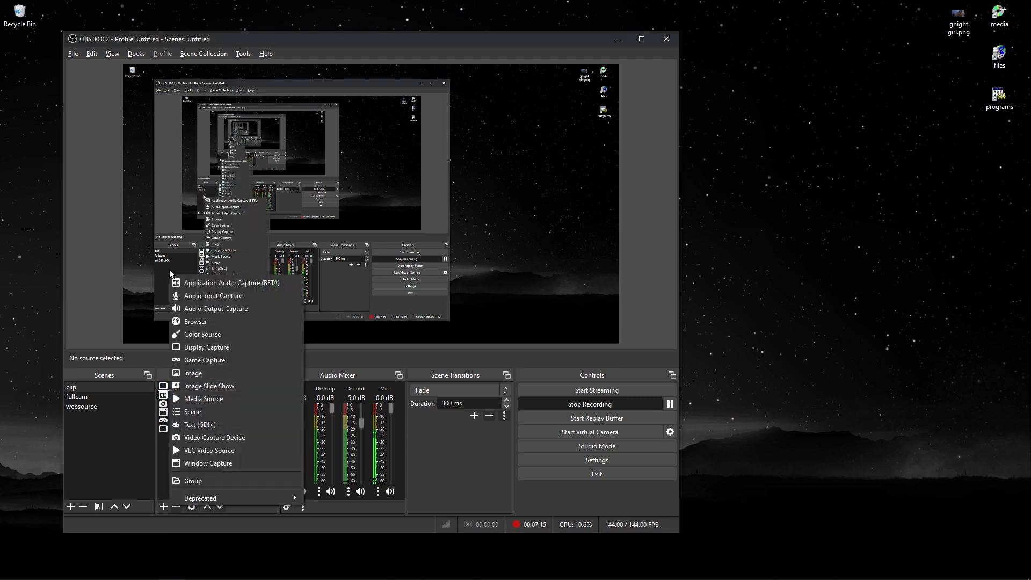
pyautogui.press('Escape')
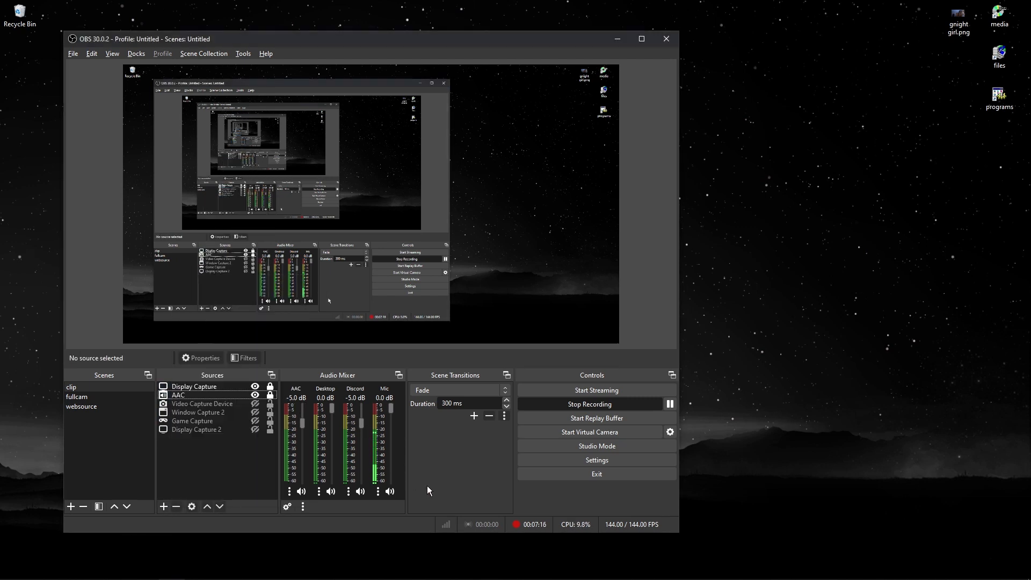
pyautogui.click(211, 395)
pyautogui.click(336, 359)
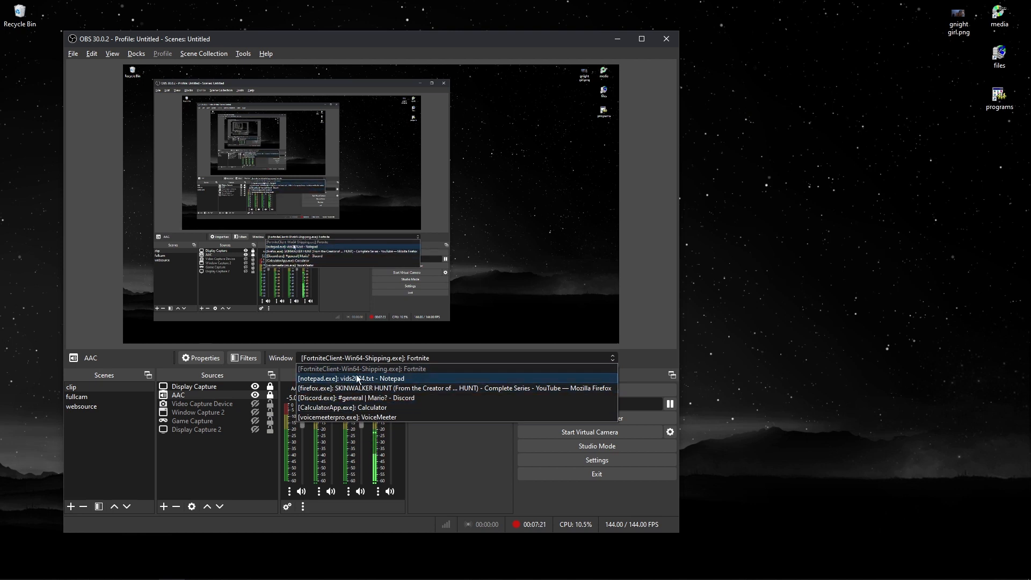
pyautogui.click(426, 437)
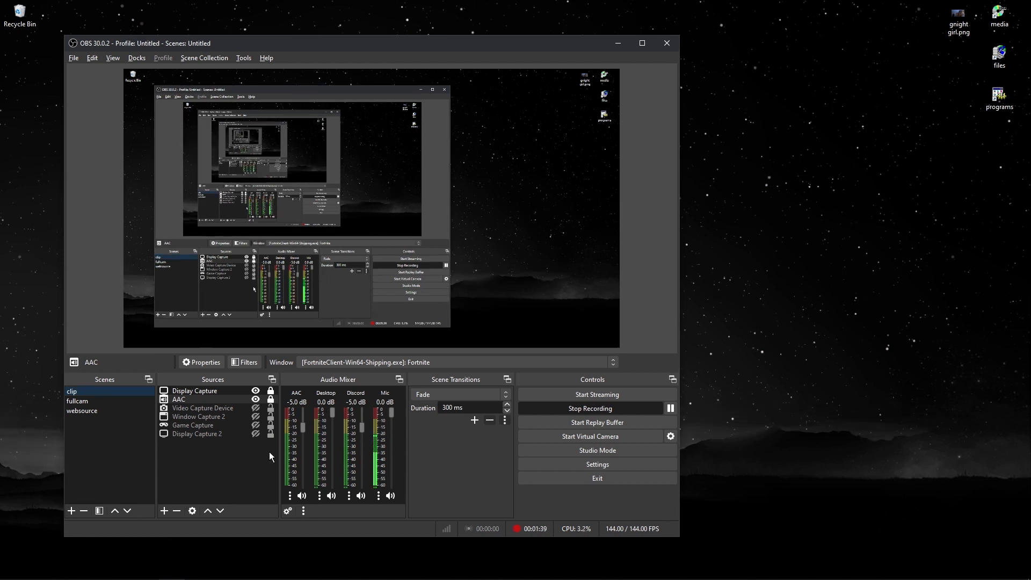
# Examine the track assignments of the audio sources, including Discord, in the Advanced Audio Properties.
pyautogui.rightClick(400, 445)
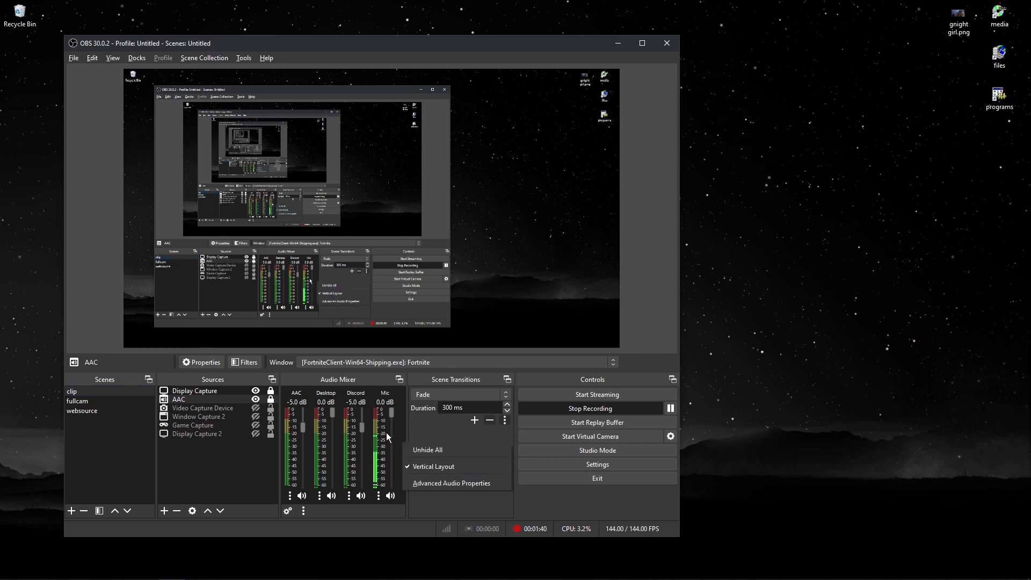
pyautogui.click(427, 482)
pyautogui.moveTo(418, 191)
pyautogui.mouseDown()
pyautogui.moveTo(489, 177)
pyautogui.moveTo(415, 174)
pyautogui.mouseUp()
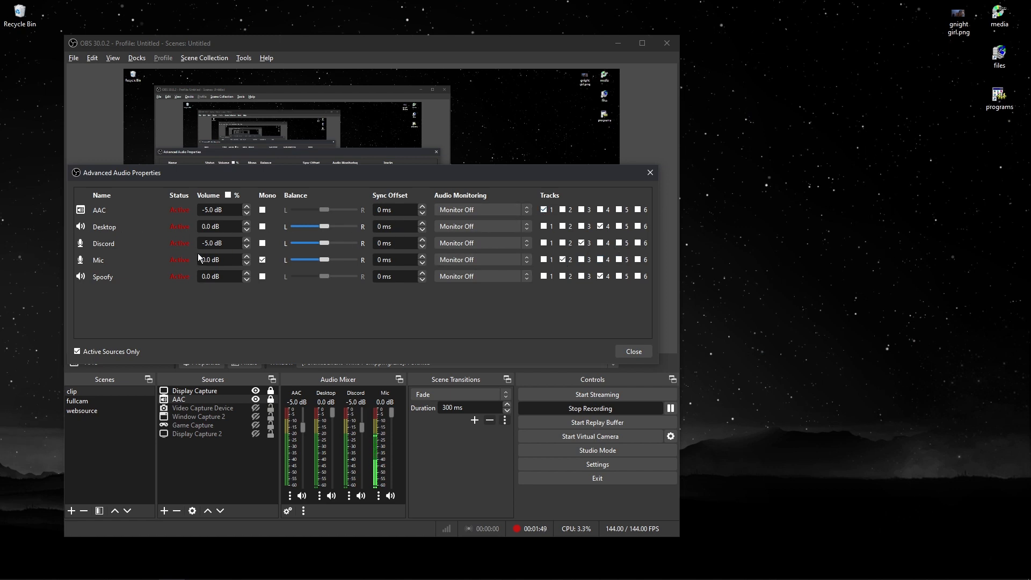
pyautogui.click(581, 243)
pyautogui.click(634, 351)
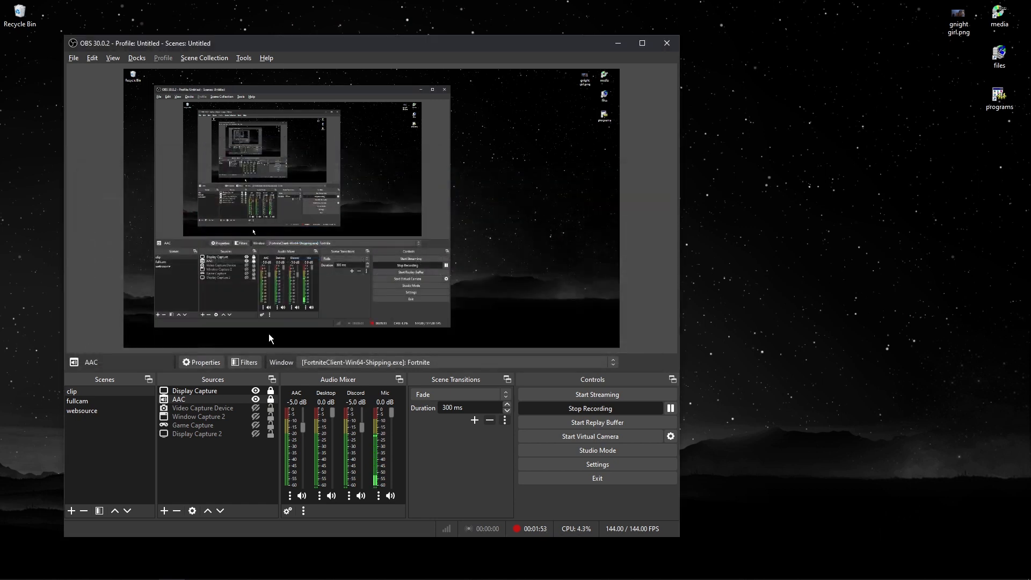
# Open the recording section of the output settings.
pyautogui.click(73, 58)
pyautogui.click(107, 101)
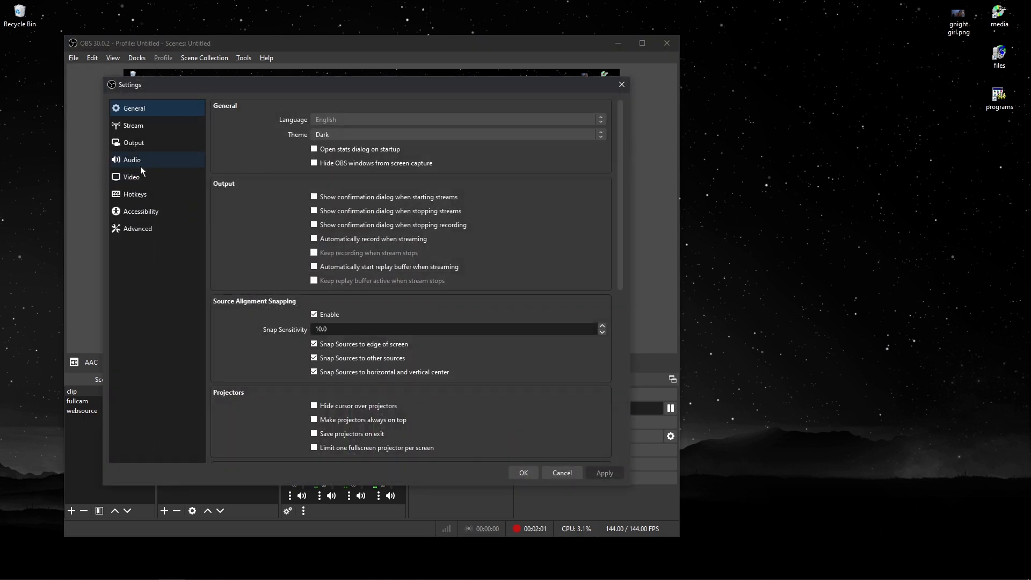
pyautogui.click(140, 163)
pyautogui.click(143, 144)
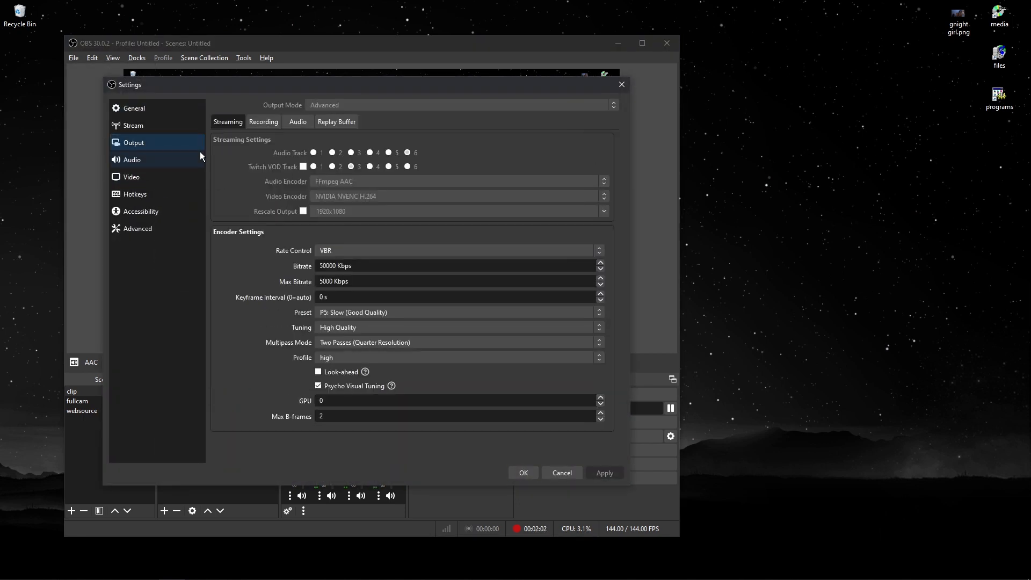
pyautogui.click(263, 122)
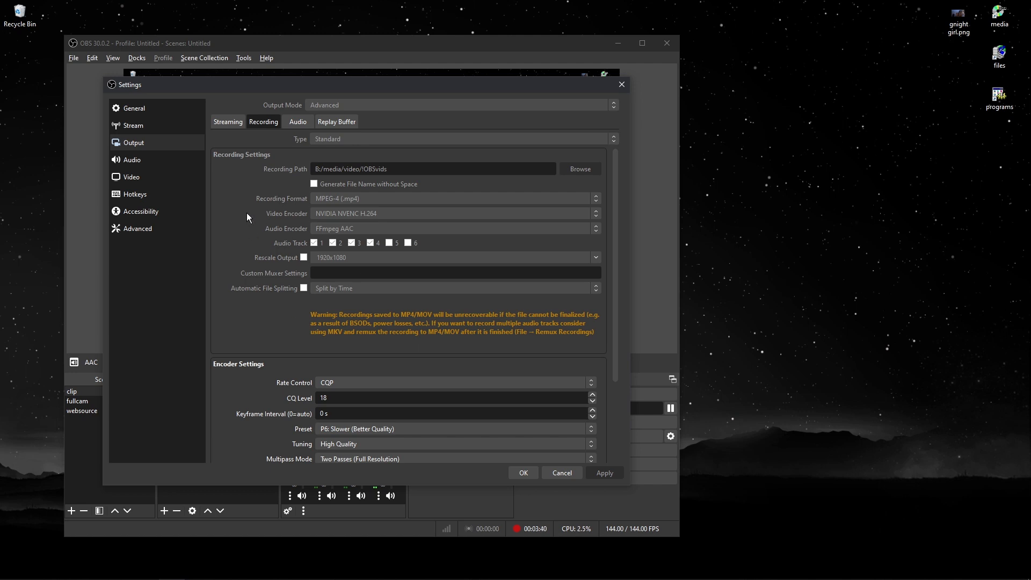
# Examine the recording format, encoders, audio tracks and encoder settings, especially the rate control and CQ level.
pyautogui.scroll(-3, 305, 262)
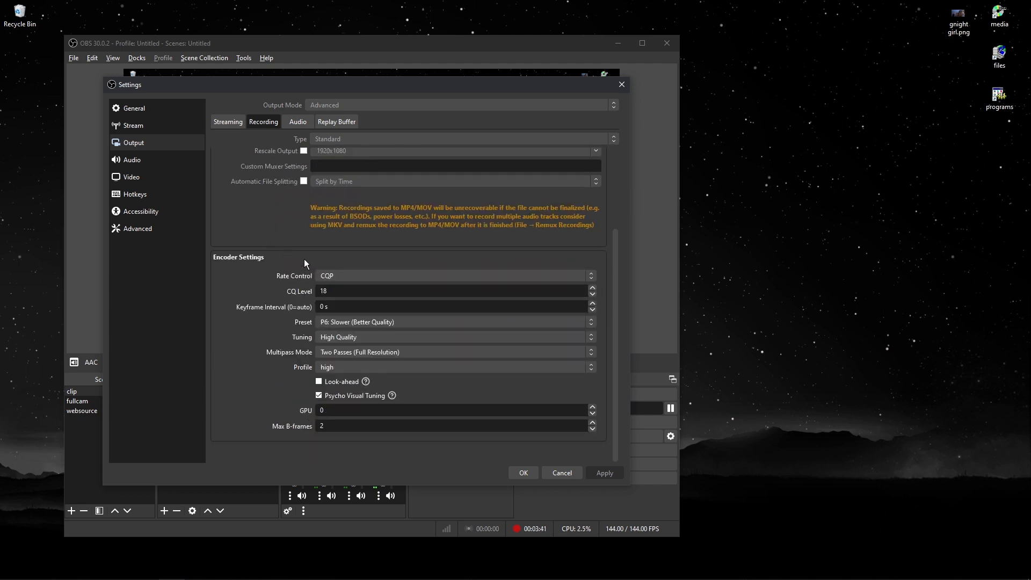
pyautogui.scroll(3, 332, 307)
pyautogui.scroll(-2, 326, 302)
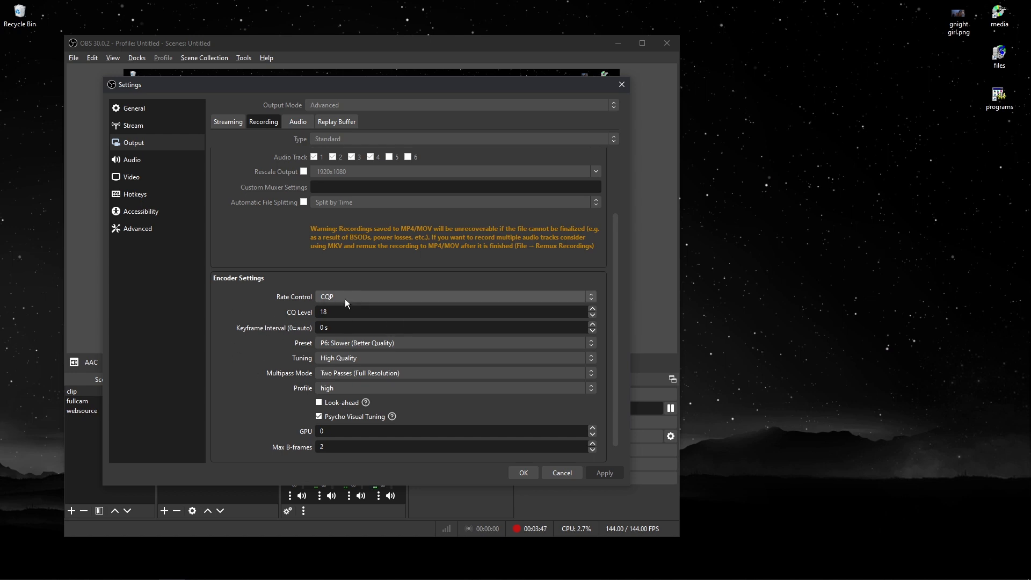
pyautogui.scroll(2, 352, 293)
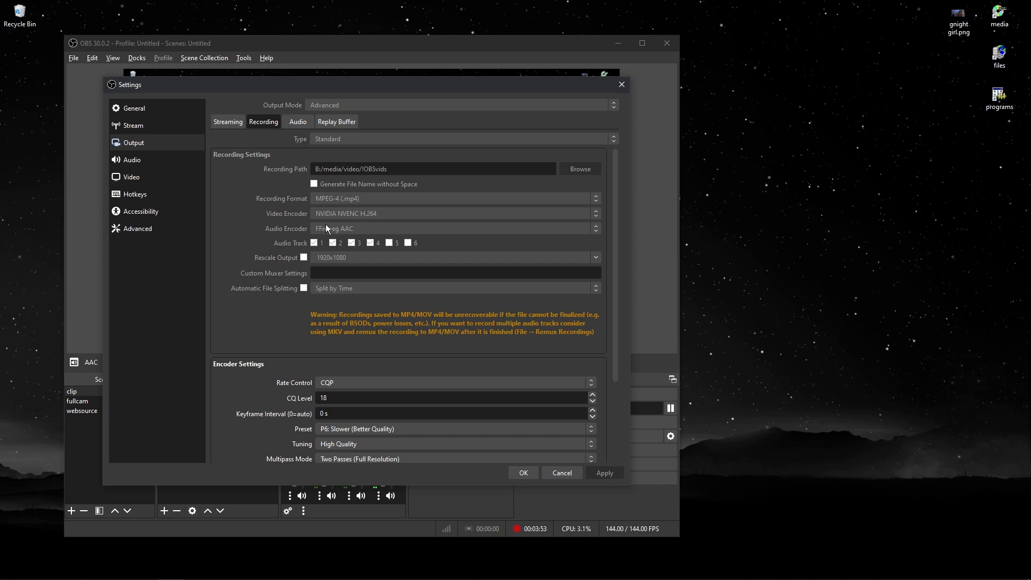
pyautogui.scroll(-3, 364, 223)
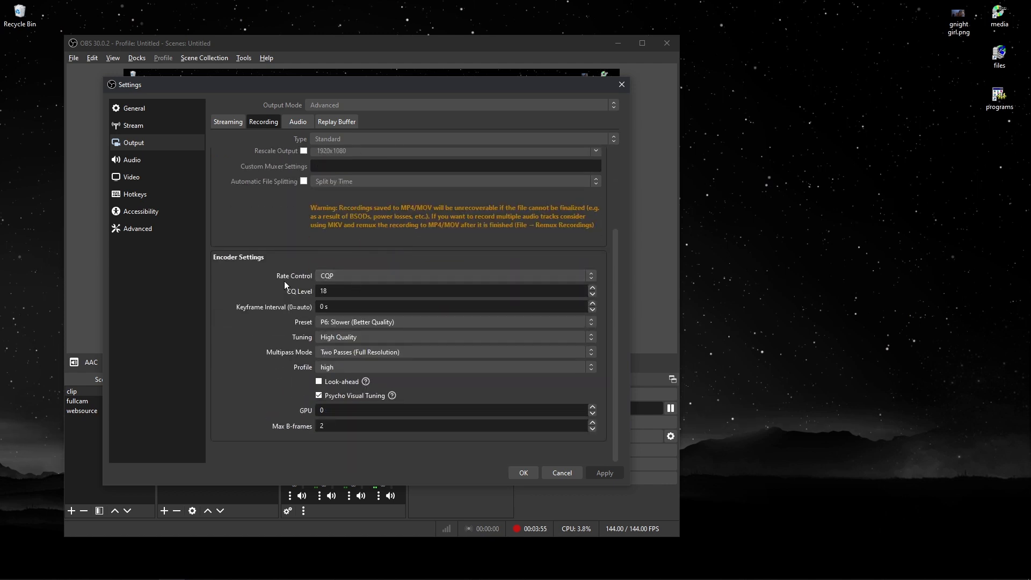
pyautogui.click(326, 275)
pyautogui.click(280, 306)
pyautogui.moveTo(352, 293); pyautogui.dragTo(272, 287)
pyautogui.click(339, 290)
pyautogui.click(323, 293)
pyautogui.click(336, 289)
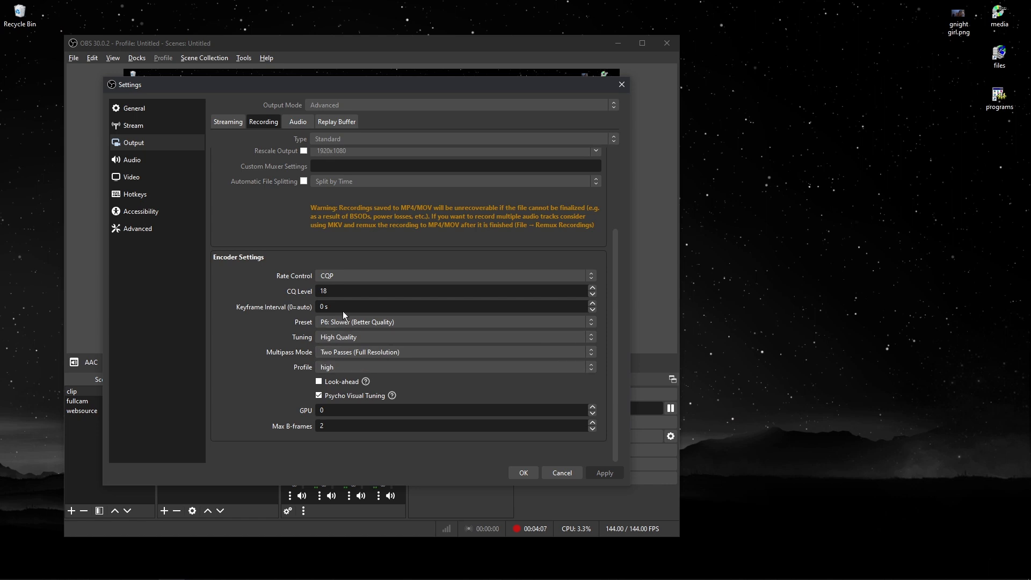
pyautogui.scroll(3, 238, 350)
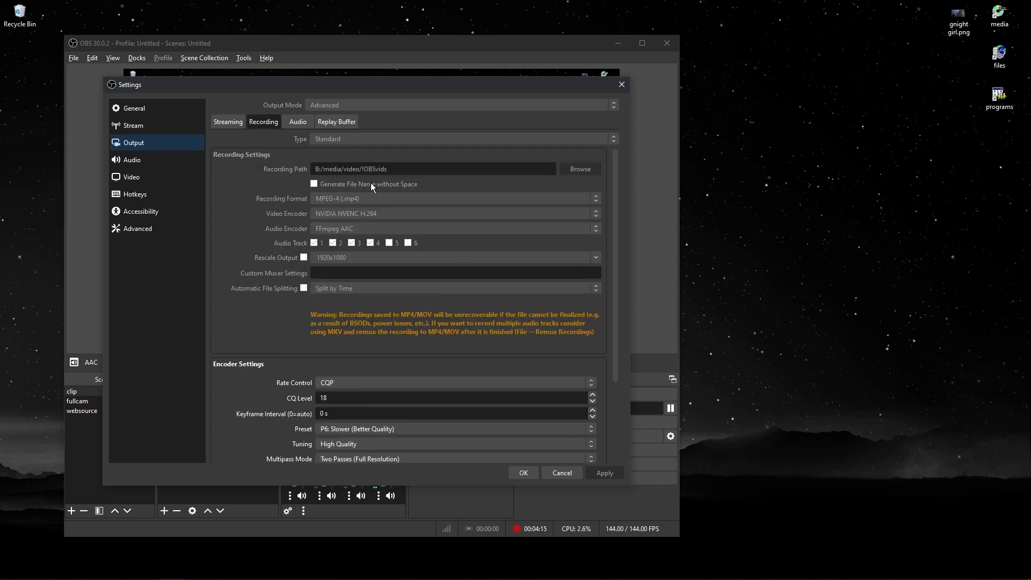
# Examine the replay buffer settings for maximum replay time and maximum memory.
pyautogui.click(334, 128)
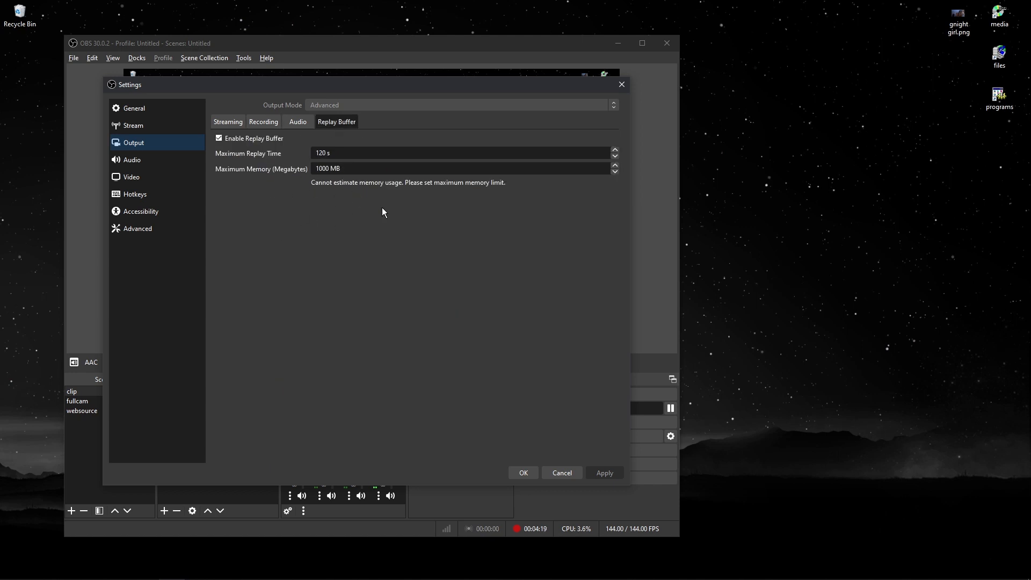
pyautogui.moveTo(293, 86); pyautogui.dragTo(337, 84)
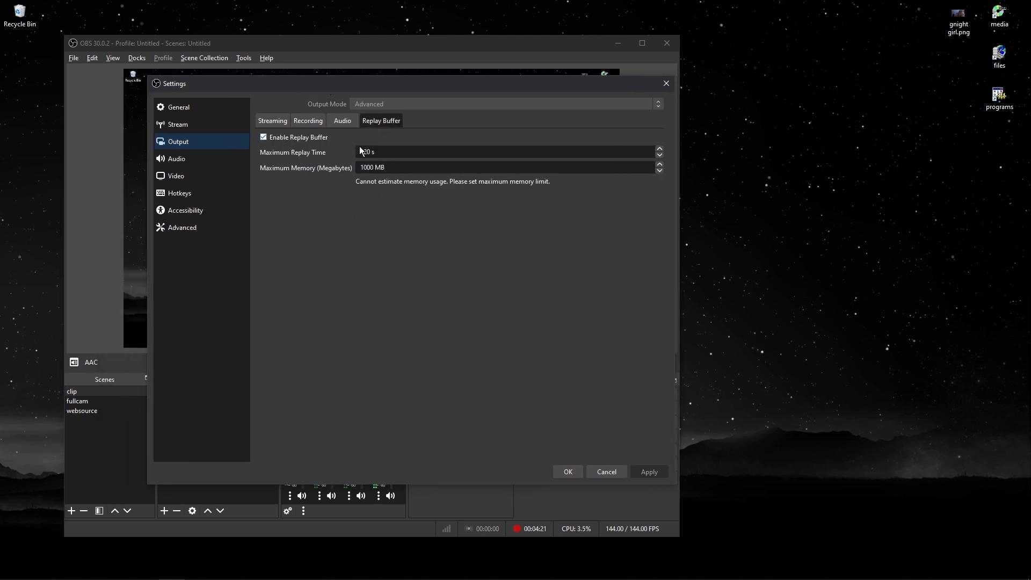
pyautogui.moveTo(384, 155); pyautogui.dragTo(316, 156)
pyautogui.moveTo(382, 83); pyautogui.dragTo(318, 74)
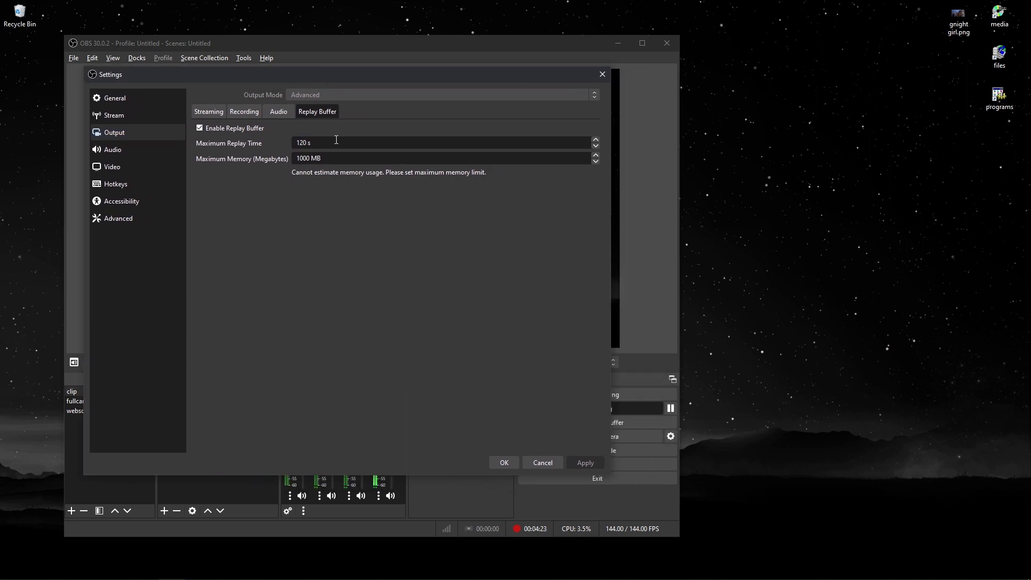
pyautogui.press('Tab')
pyautogui.moveTo(326, 158); pyautogui.dragTo(241, 154)
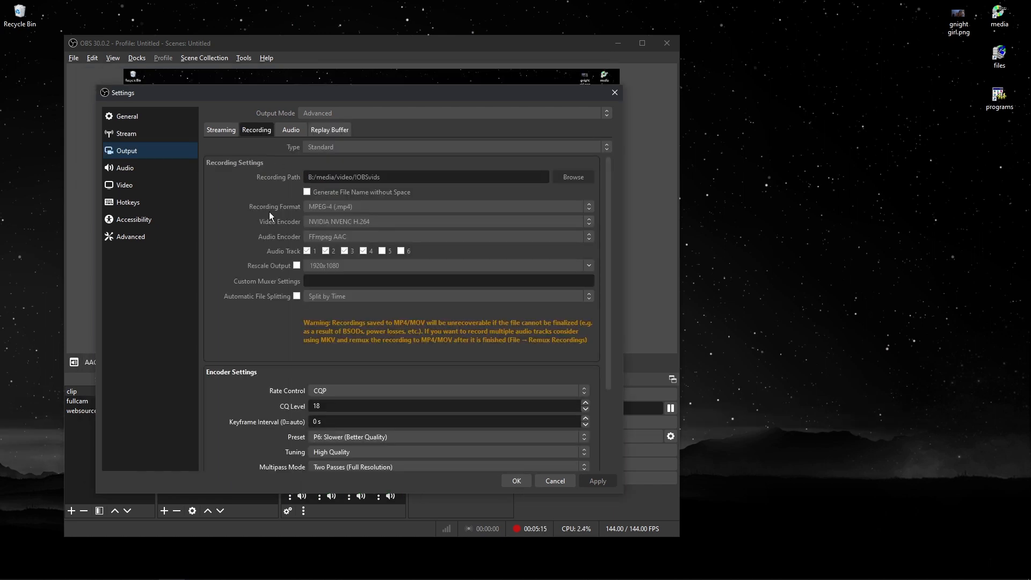
# Examine the video resolution and frame rate settings and the start, stop and save hotkeys of the replay buffer.
pyautogui.click(134, 184)
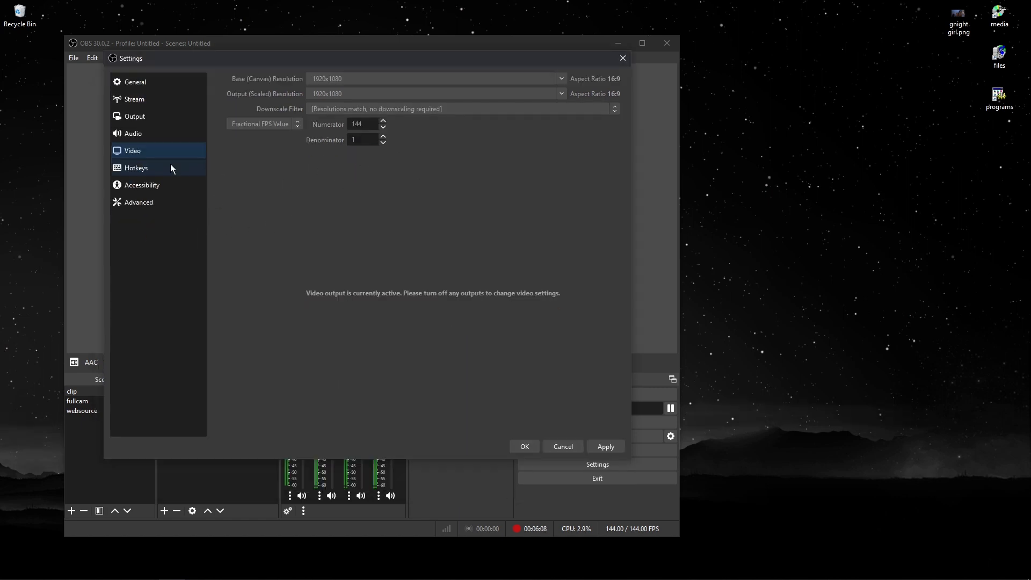
pyautogui.click(172, 167)
pyautogui.scroll(1, 617, 214)
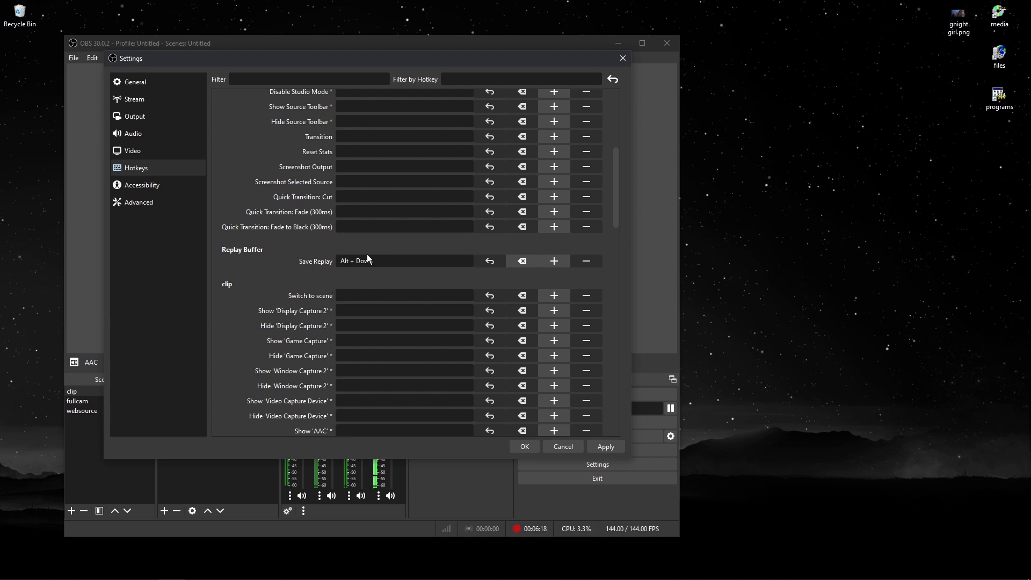
pyautogui.scroll(5, 531, 304)
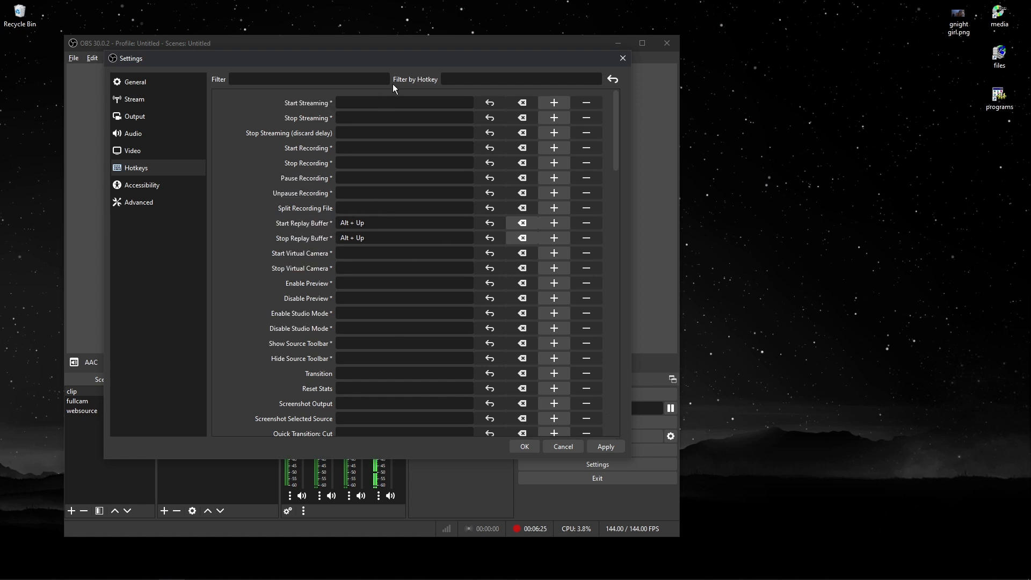
pyautogui.moveTo(426, 59); pyautogui.dragTo(358, 60)
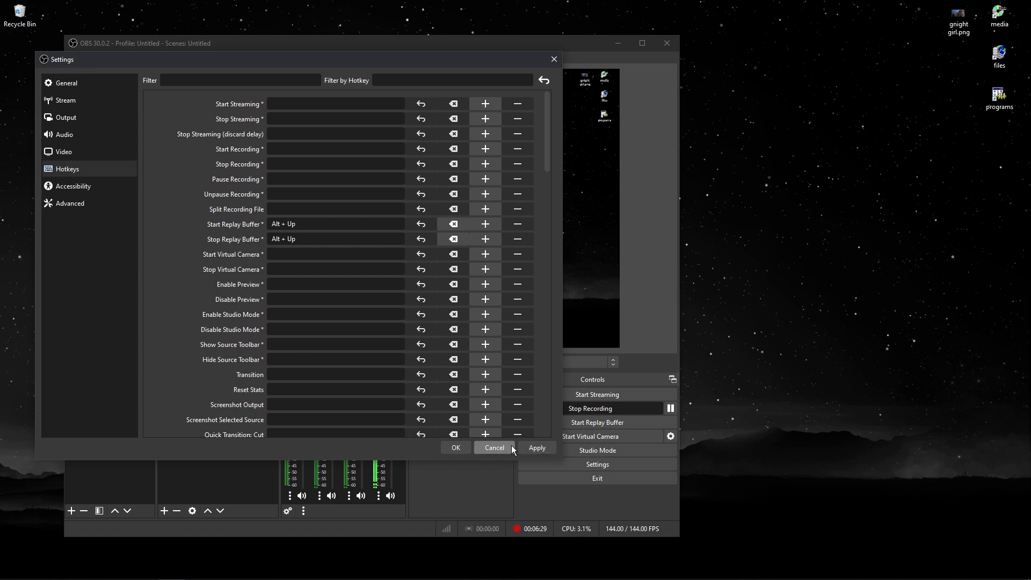
pyautogui.click(456, 448)
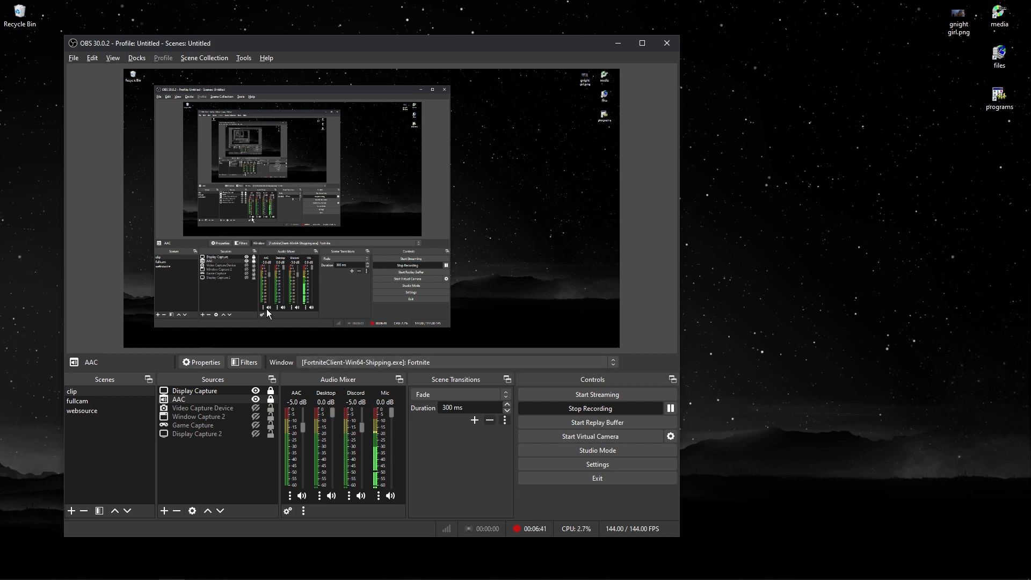
# Examine the stream, general, output and audio settings, including the push-to-mute and push-to-talk options of the audio sources.
pyautogui.moveTo(338, 44); pyautogui.dragTo(316, 36)
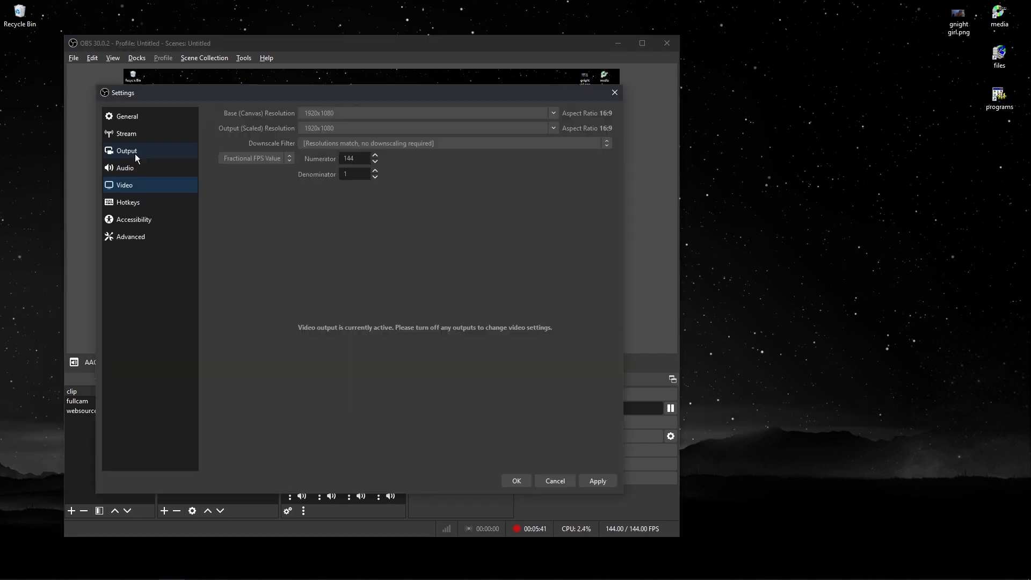
pyautogui.click(139, 128)
pyautogui.click(131, 117)
pyautogui.moveTo(612, 206); pyautogui.dragTo(585, 355)
pyautogui.click(146, 134)
pyautogui.click(145, 151)
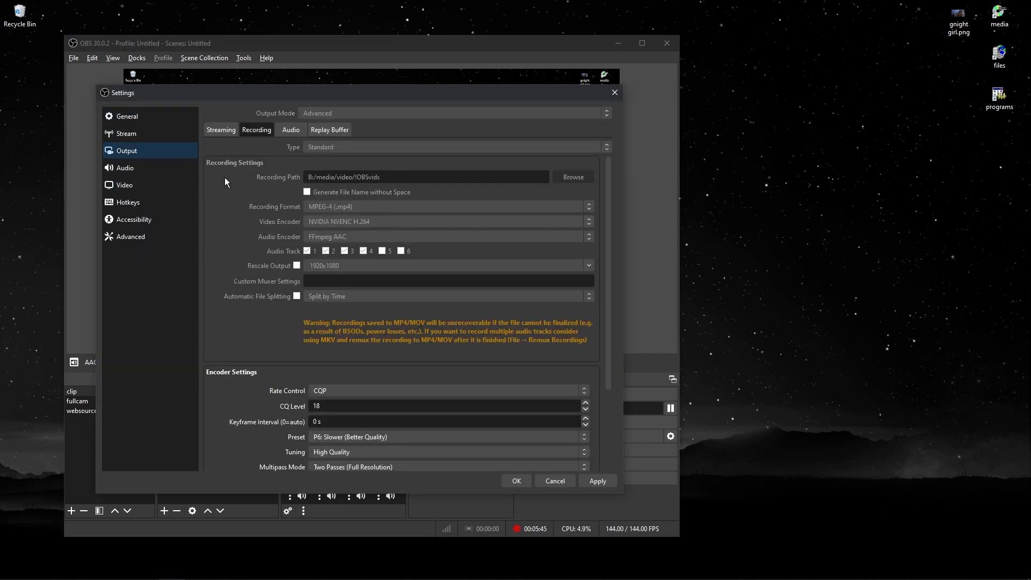
pyautogui.click(155, 168)
pyautogui.scroll(-5, 252, 215)
pyautogui.scroll(-3, 252, 215)
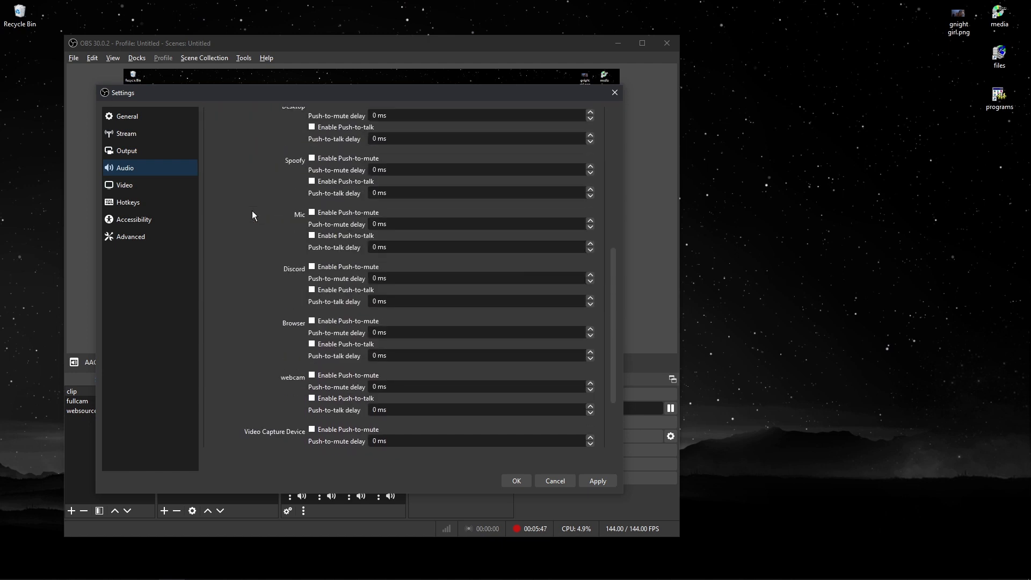
pyautogui.scroll(10, 252, 215)
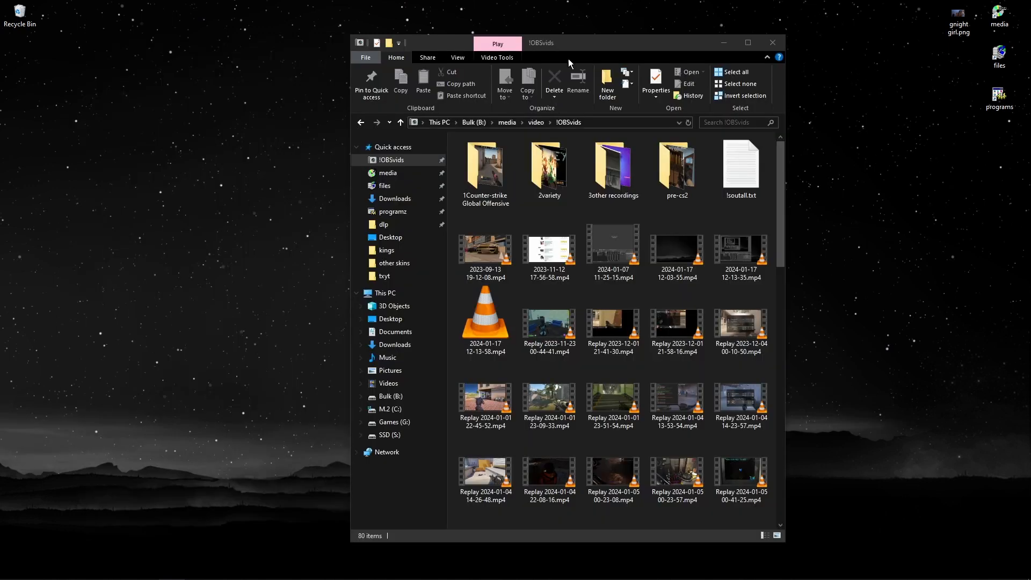
# Switch to File Explorer, browse the replay clips in the !OBSvids folder and minimize its window.
pyautogui.moveTo(619, 39); pyautogui.dragTo(422, 39)
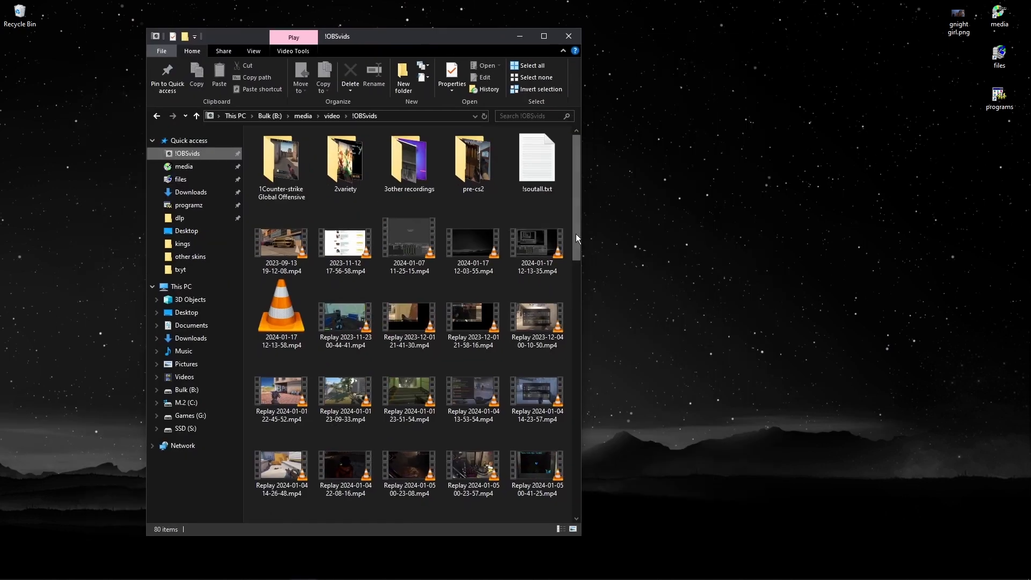
pyautogui.moveTo(576, 234); pyautogui.dragTo(570, 260)
pyautogui.click(360, 240)
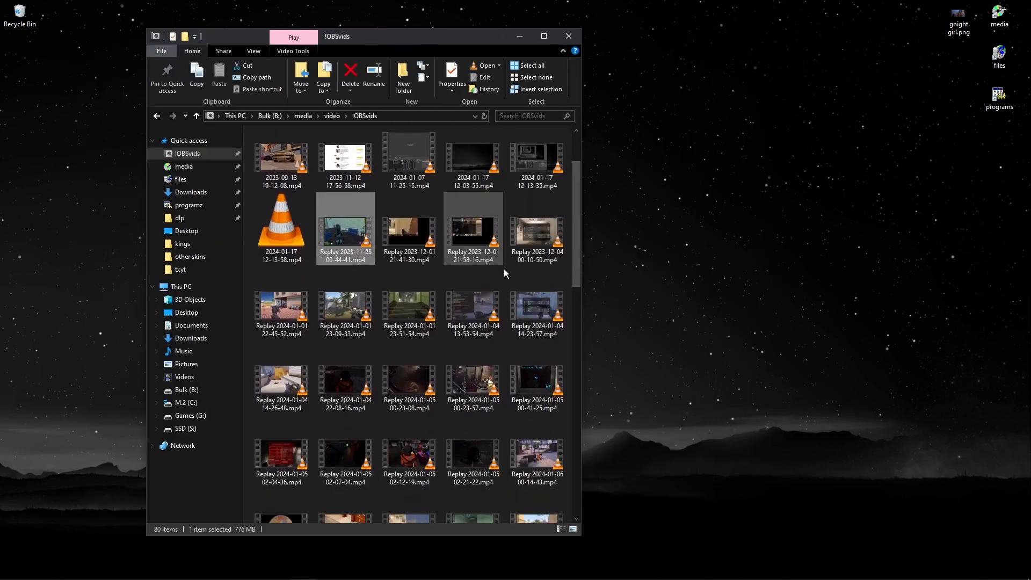
pyautogui.click(537, 242)
pyautogui.moveTo(575, 267); pyautogui.dragTo(576, 306)
pyautogui.moveTo(170, 574)
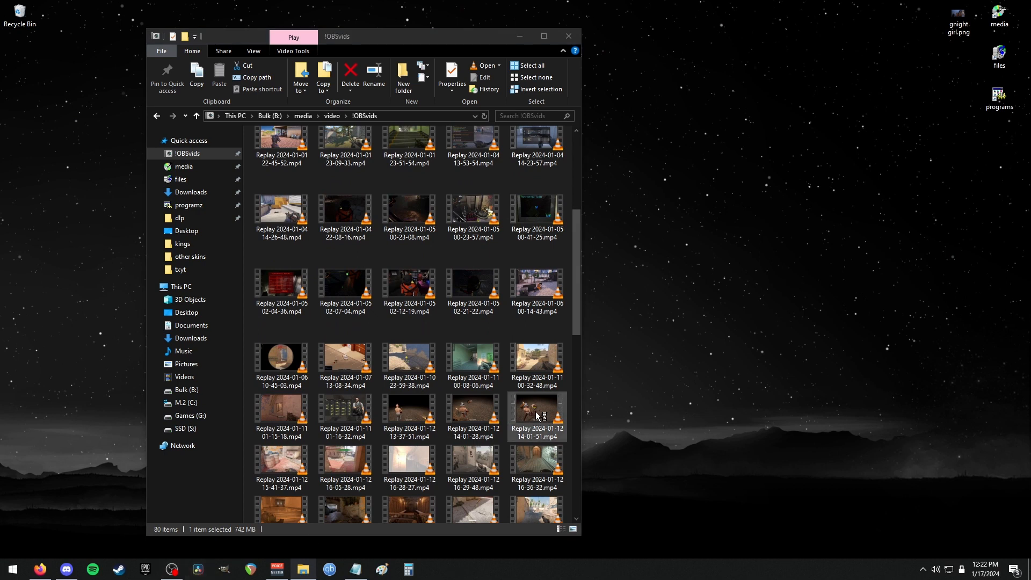
pyautogui.click(520, 36)
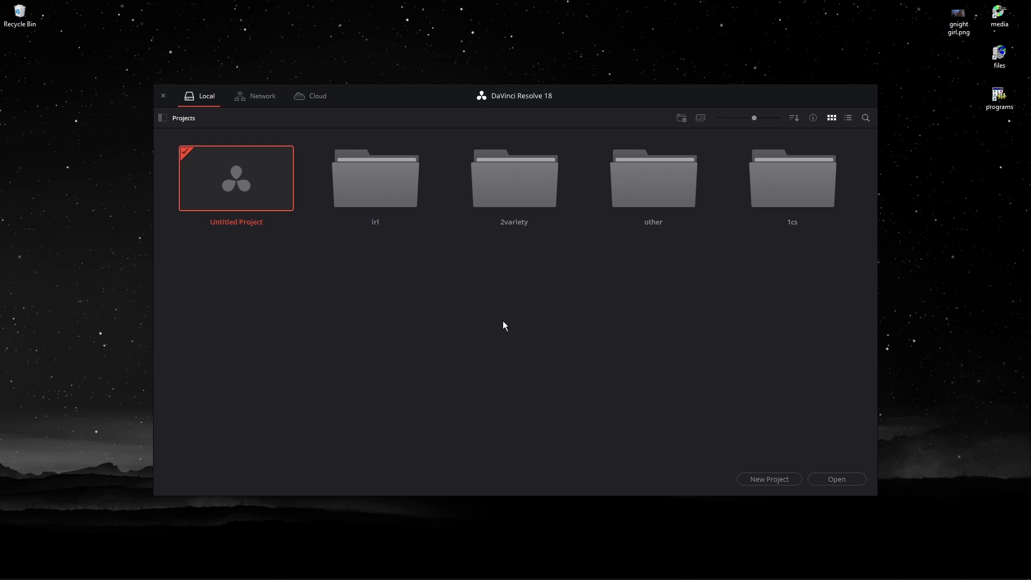
# Switch to DaVinci Resolve and create a new local project named 39.
pyautogui.rightClick(398, 295)
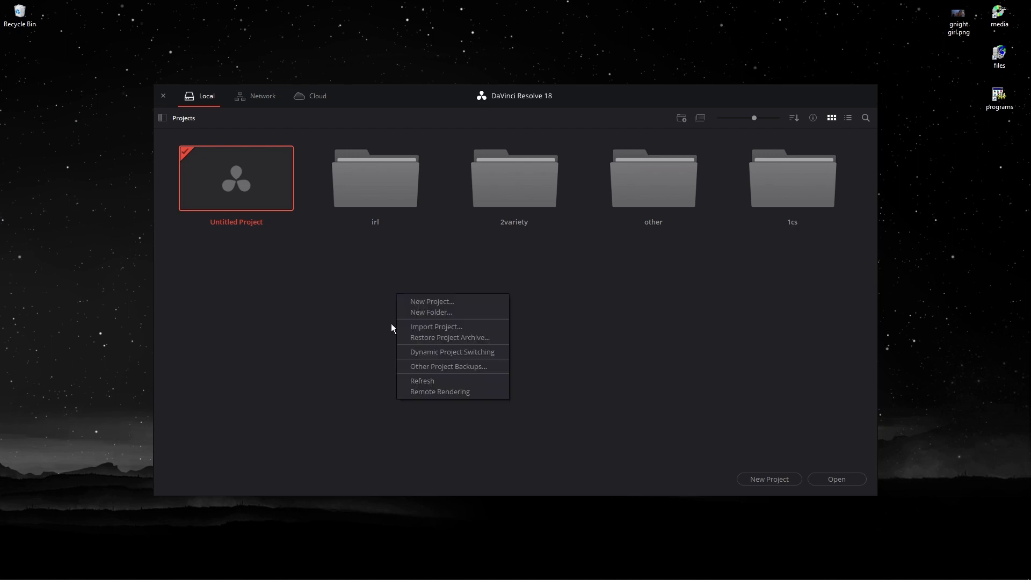
pyautogui.click(374, 296)
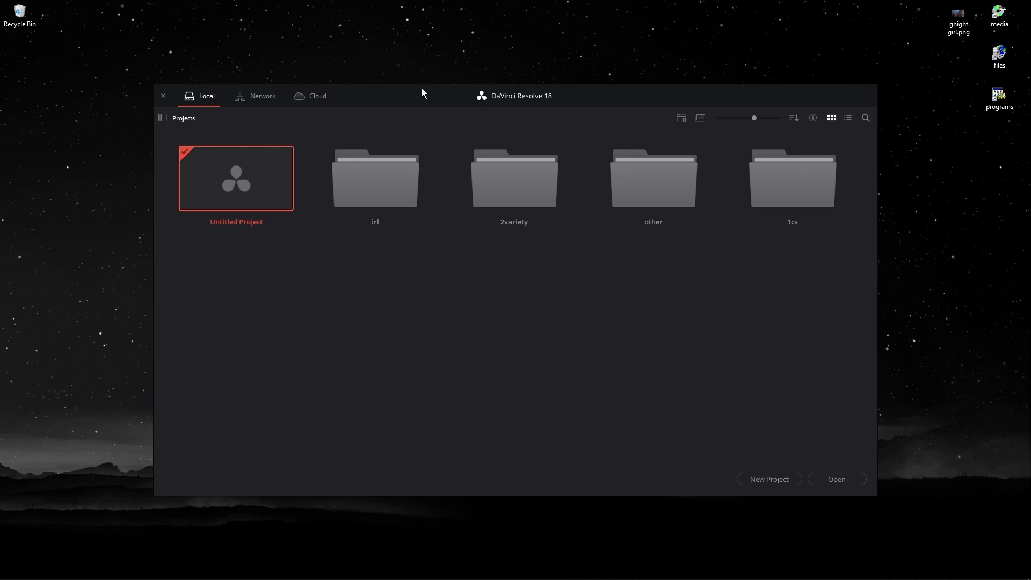
pyautogui.moveTo(422, 89); pyautogui.dragTo(405, 82)
pyautogui.rightClick(389, 260)
pyautogui.click(395, 267)
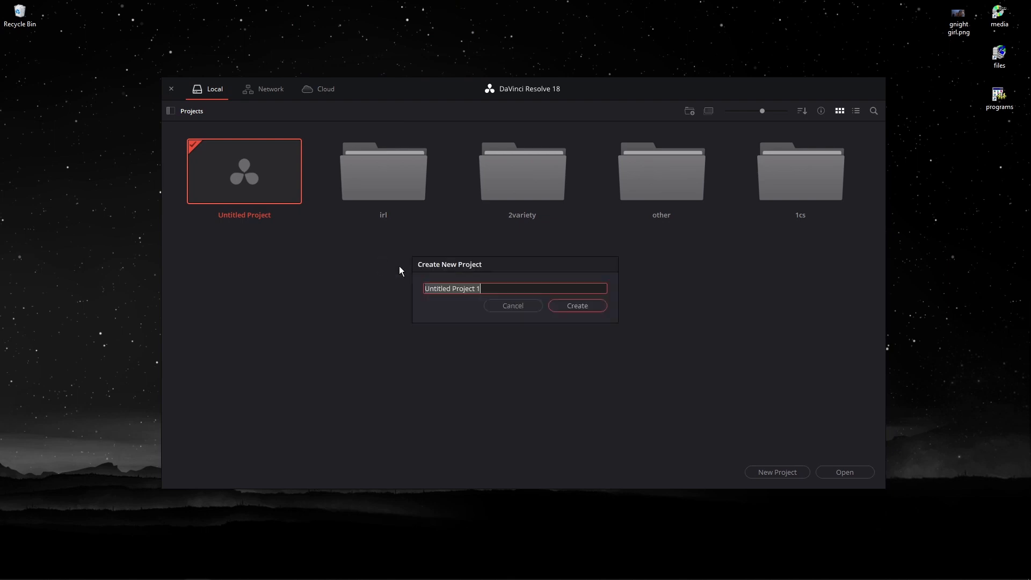
pyautogui.click(584, 307)
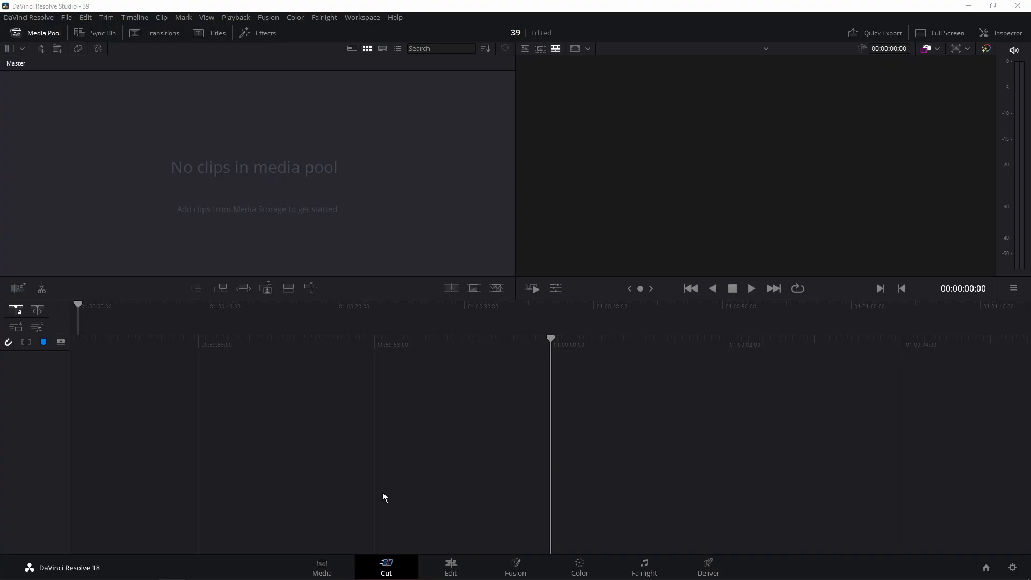
# Open the Edit page and try the full-screen window mode of the workspace.
pyautogui.click(451, 568)
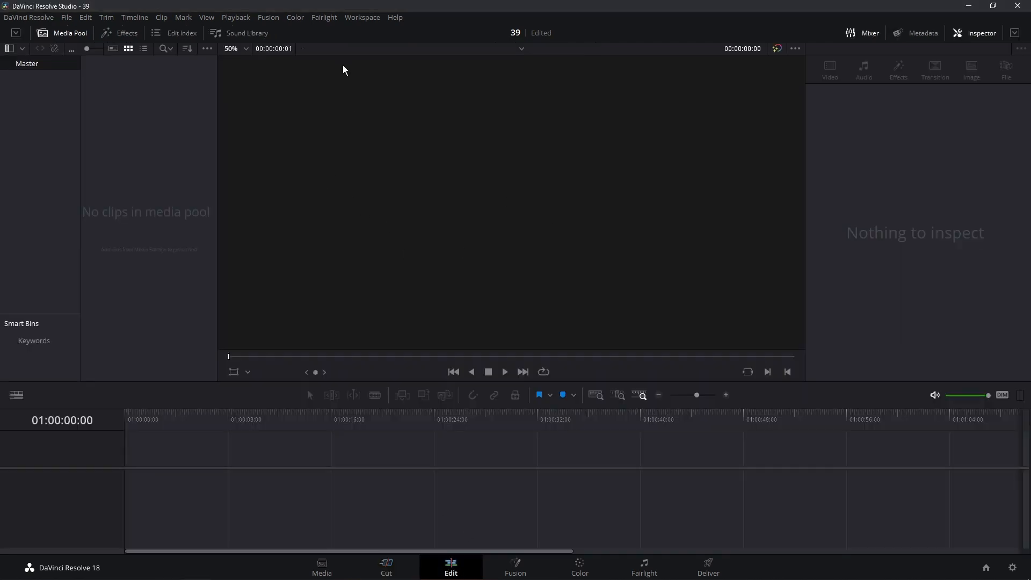
pyautogui.click(355, 18)
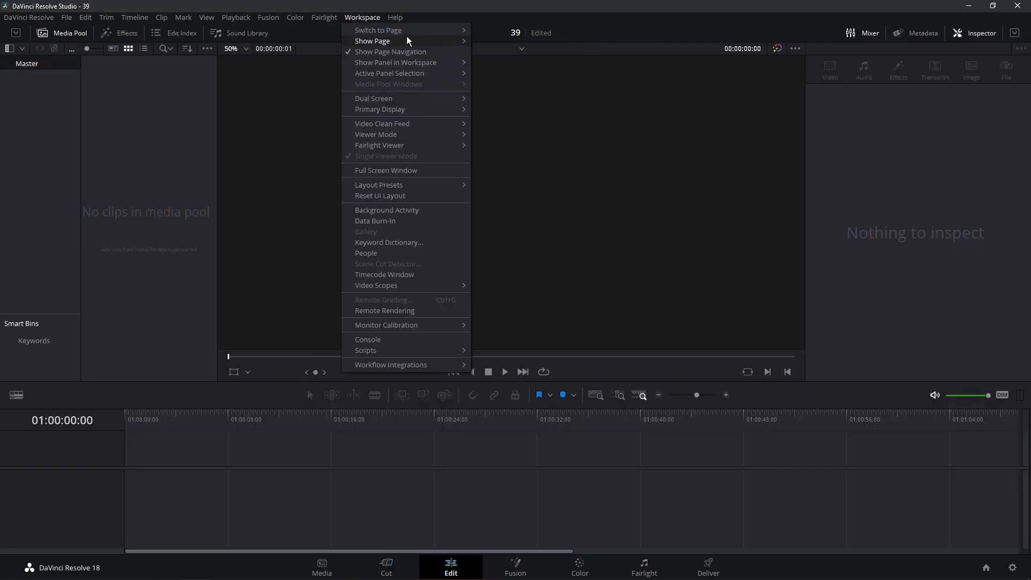
pyautogui.click(372, 170)
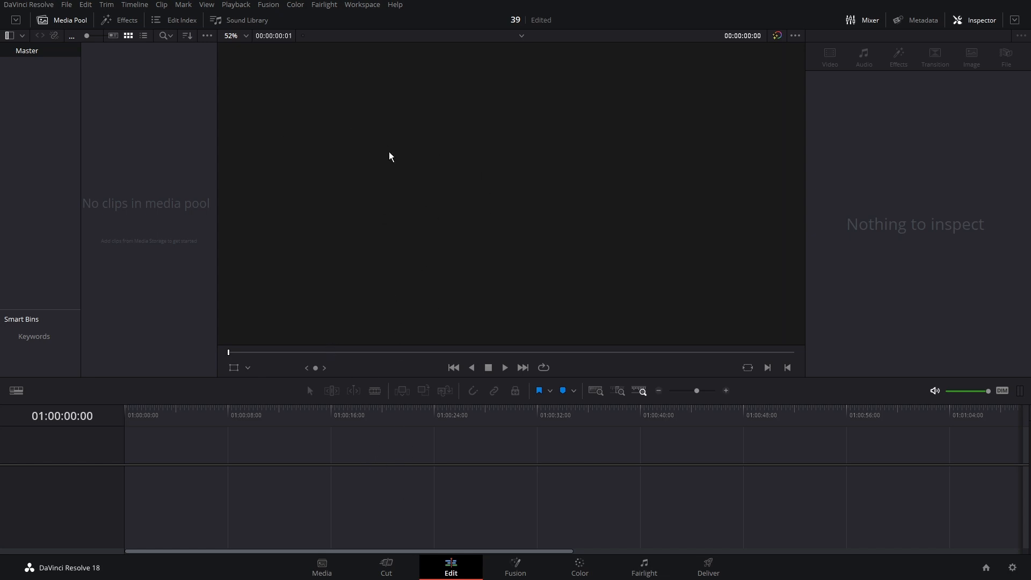
pyautogui.click(361, 6)
pyautogui.click(664, 327)
# Bring the selected replay clips from the !OBSvids folder into the empty timeline and change the project frame rate to match them.
pyautogui.hotkey('alt', 'Tab')
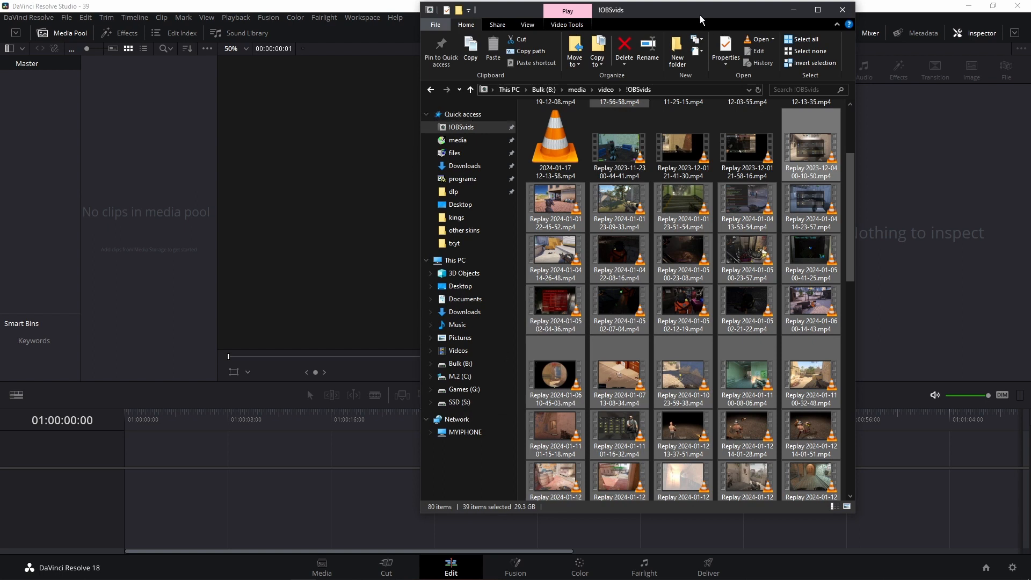
pyautogui.moveTo(700, 20); pyautogui.dragTo(762, 22)
pyautogui.moveTo(618, 306); pyautogui.dragTo(138, 472)
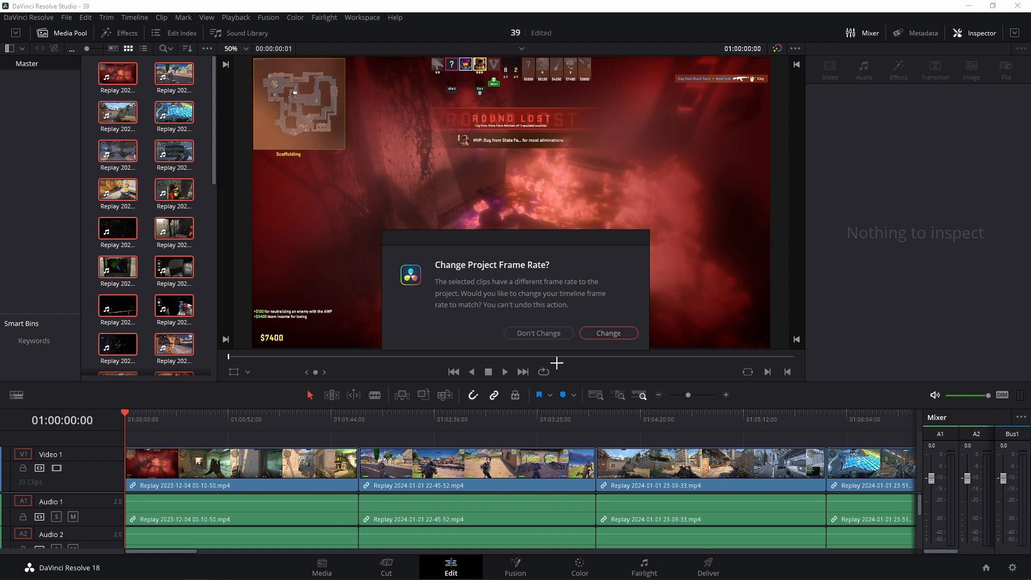
pyautogui.click(608, 333)
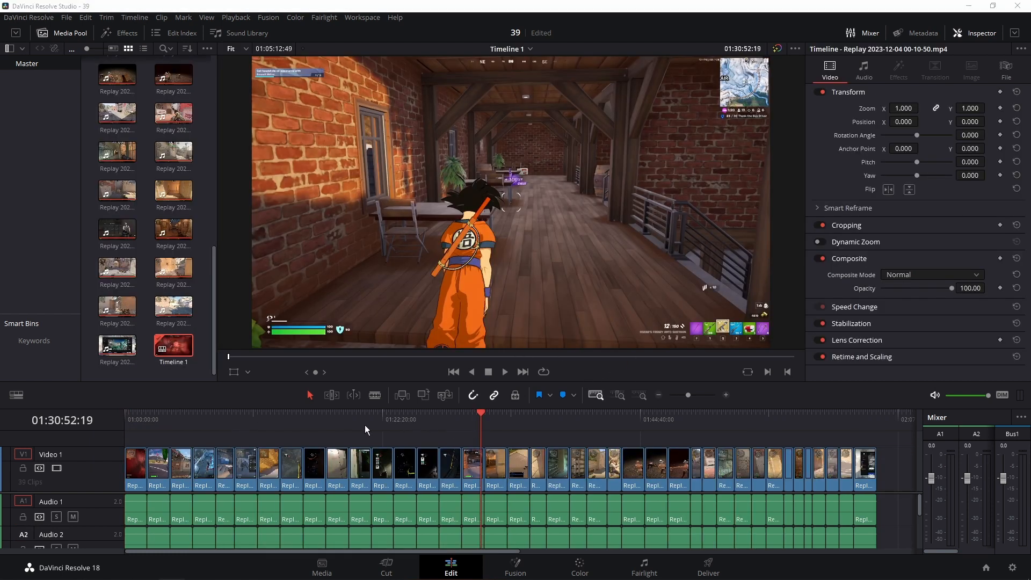
# Play the timeline from its start, enlarge the timeline scale and place the playhead at 01:00:42:40 in the first clip.
pyautogui.moveTo(365, 424); pyautogui.dragTo(98, 462)
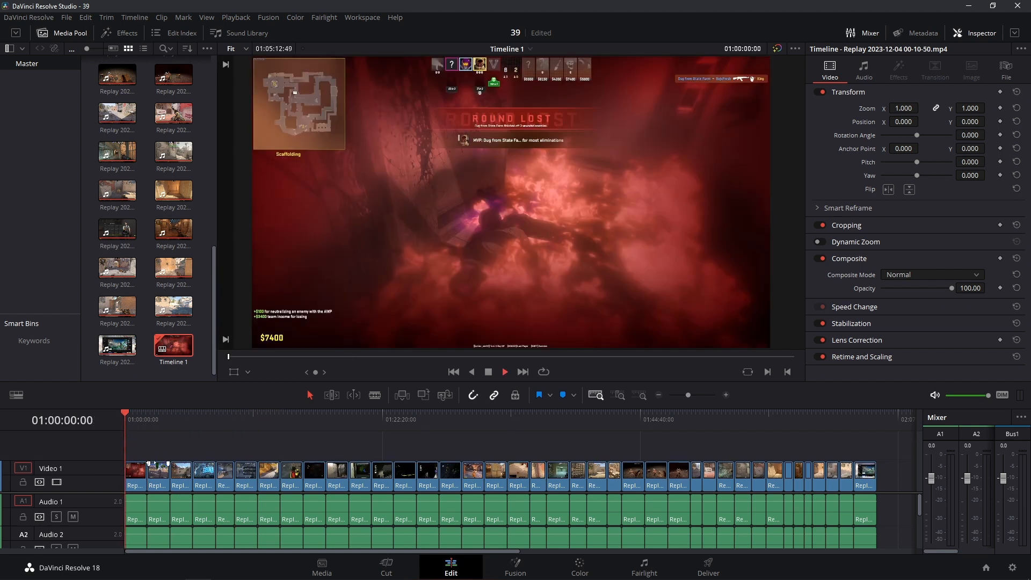
pyautogui.press('space')
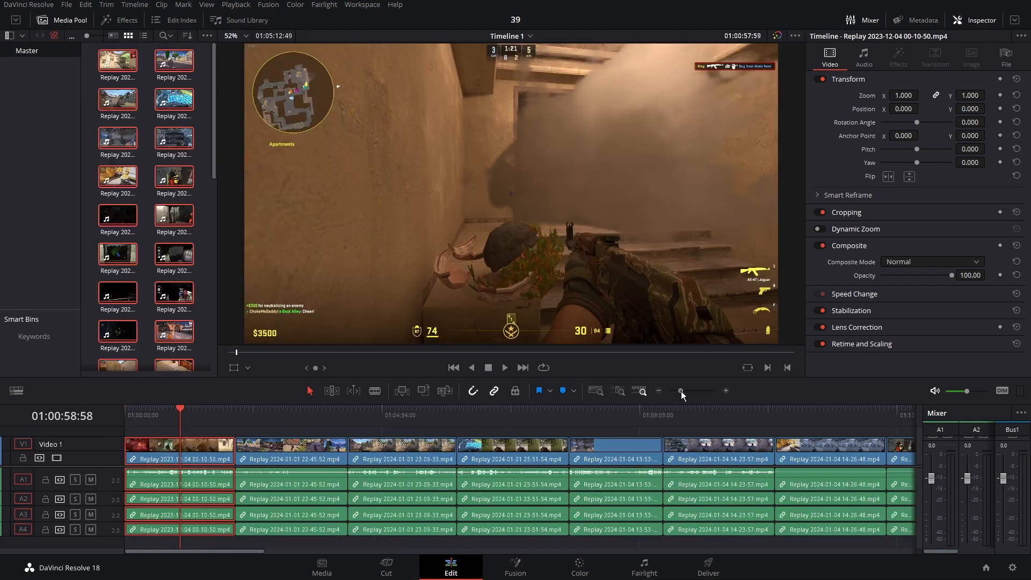
pyautogui.moveTo(681, 391); pyautogui.dragTo(689, 391)
pyautogui.moveTo(369, 422); pyautogui.dragTo(312, 416)
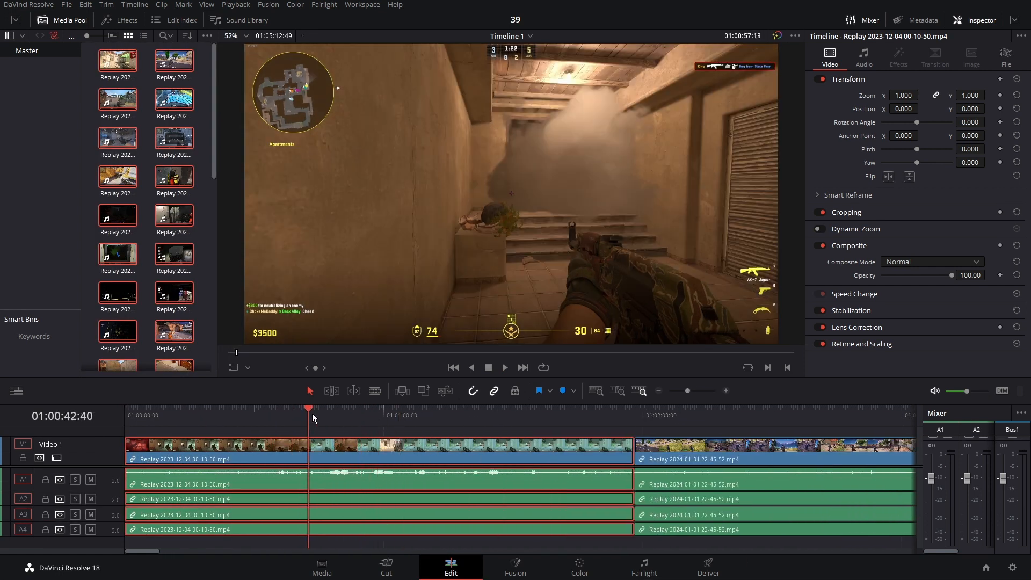
# Try cutting the first clip with the blade tool, undo the cut and return to the selection tool.
pyautogui.click(375, 391)
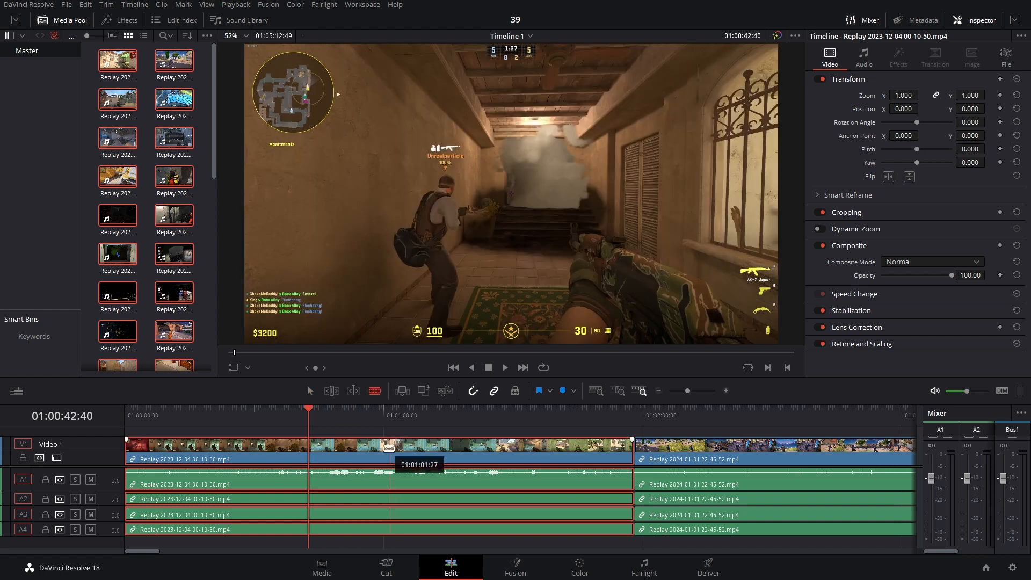
pyautogui.click(364, 451)
pyautogui.hotkey('ctrl', 'z')
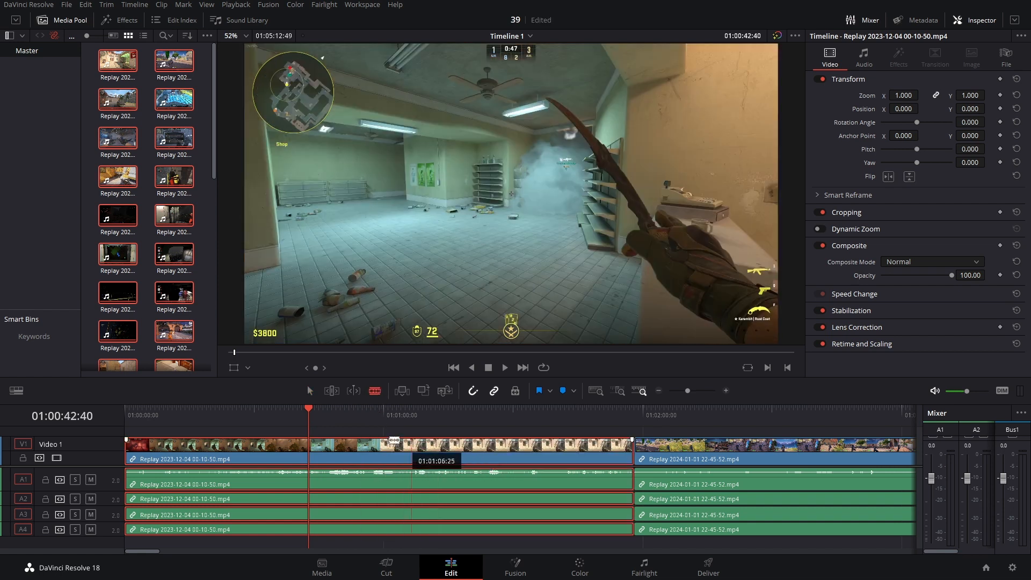
pyautogui.click(309, 392)
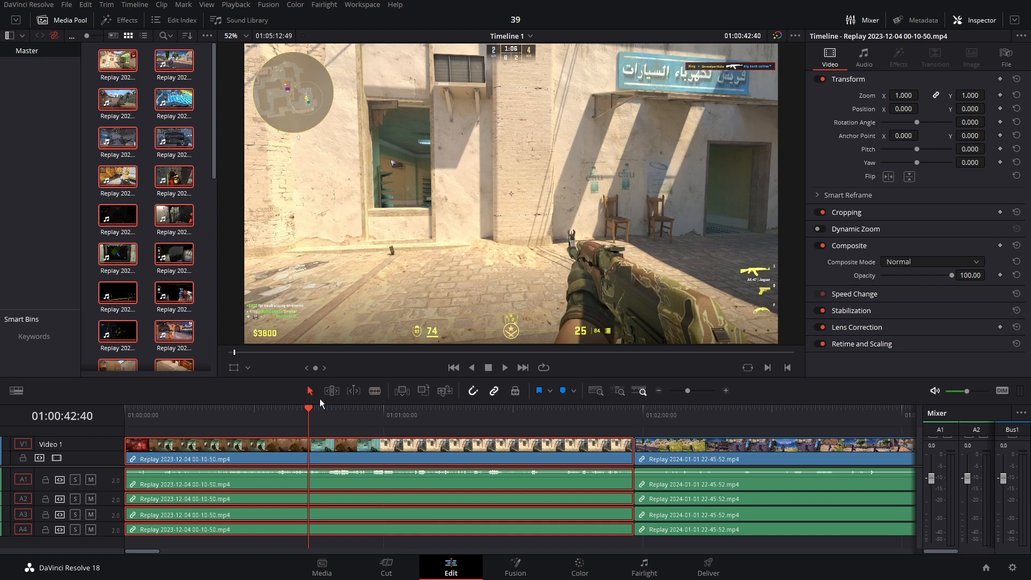
pyautogui.click(355, 421)
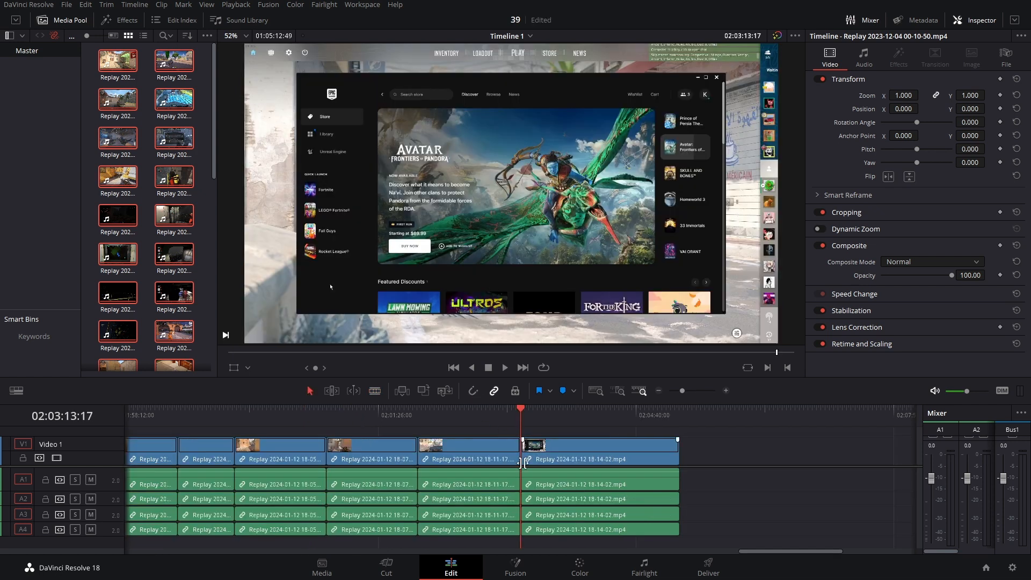
pyautogui.click(466, 417)
pyautogui.moveTo(558, 446)
pyautogui.mouseDown()
pyautogui.moveTo(585, 453)
pyautogui.moveTo(565, 445)
pyautogui.moveTo(578, 441)
pyautogui.moveTo(556, 443)
pyautogui.mouseUp()
pyautogui.moveTo(648, 415); pyautogui.dragTo(732, 416)
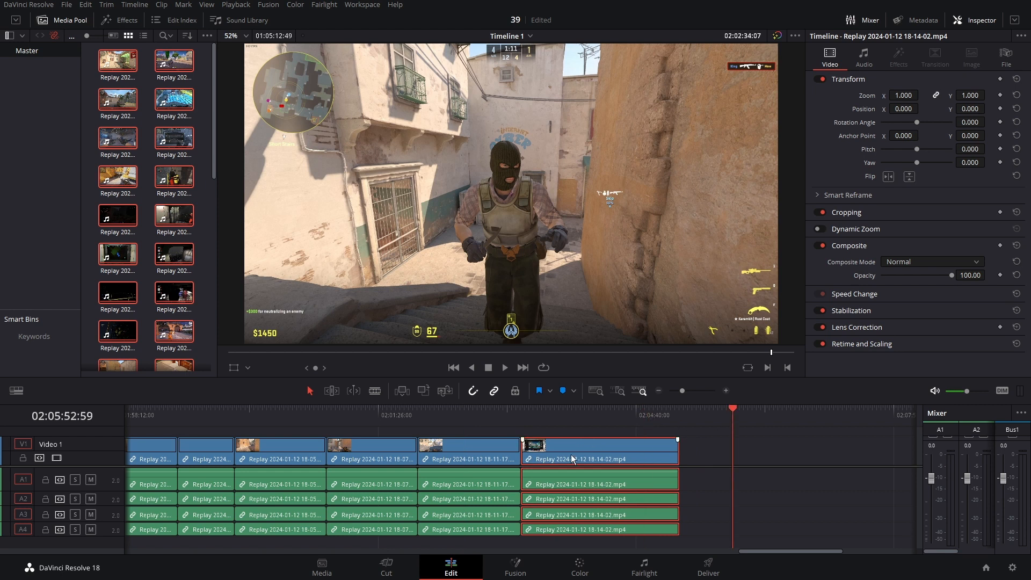
pyautogui.moveTo(577, 454); pyautogui.dragTo(639, 444)
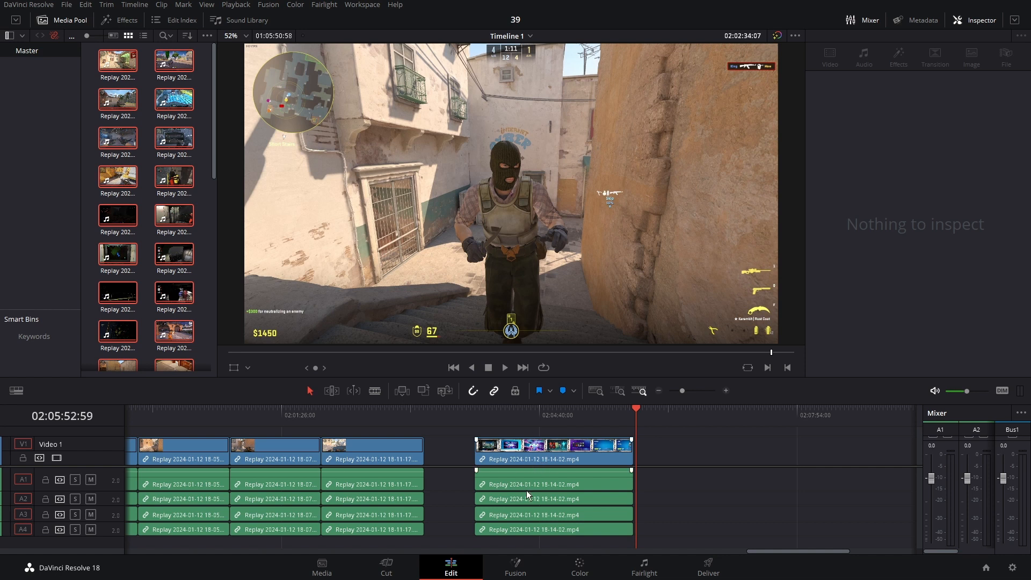
# Move the last clip further along the timeline and select the gap in front of it.
pyautogui.moveTo(522, 458); pyautogui.dragTo(638, 458)
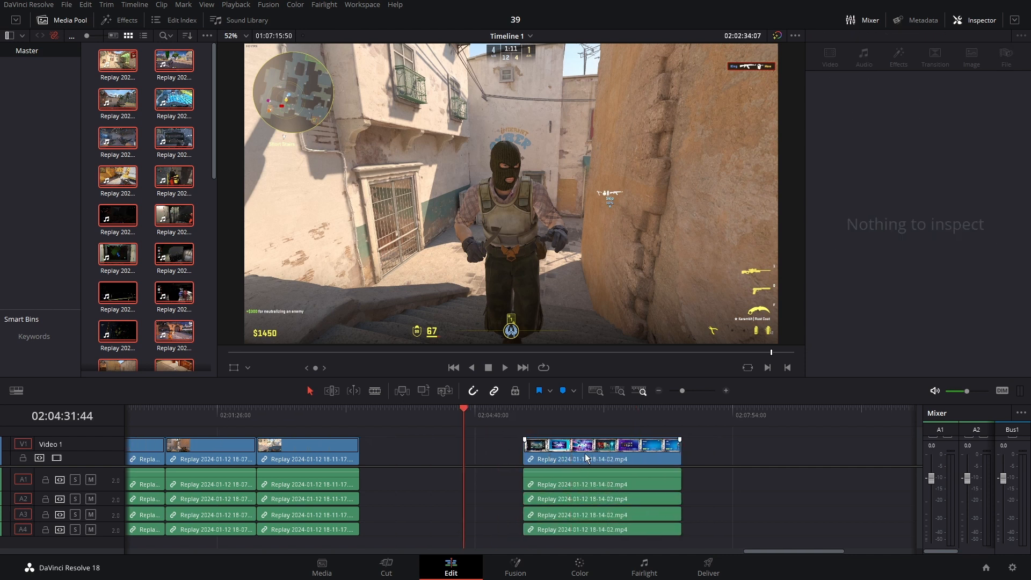
pyautogui.moveTo(553, 454); pyautogui.dragTo(576, 446)
pyautogui.click(475, 441)
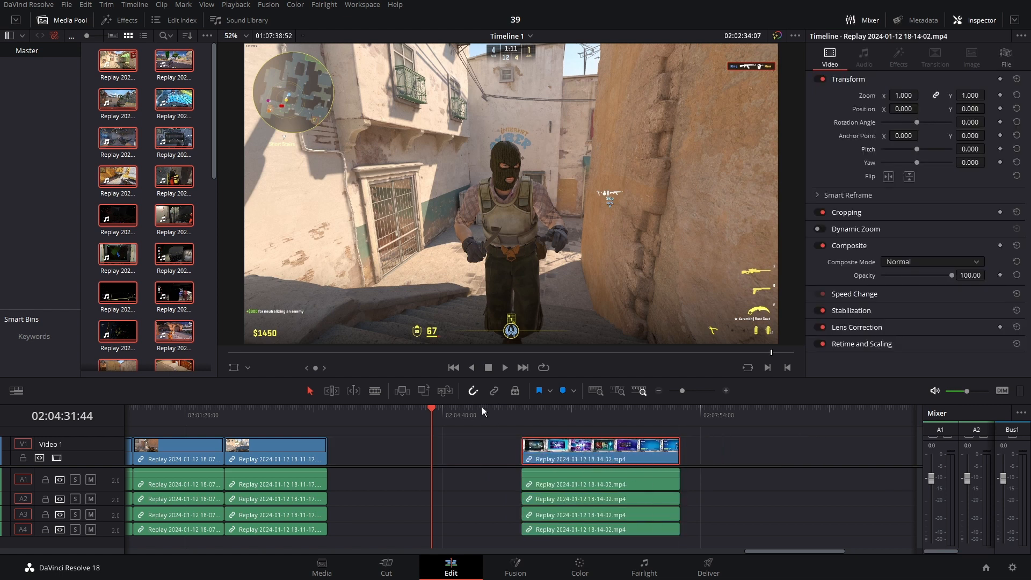
pyautogui.click(490, 447)
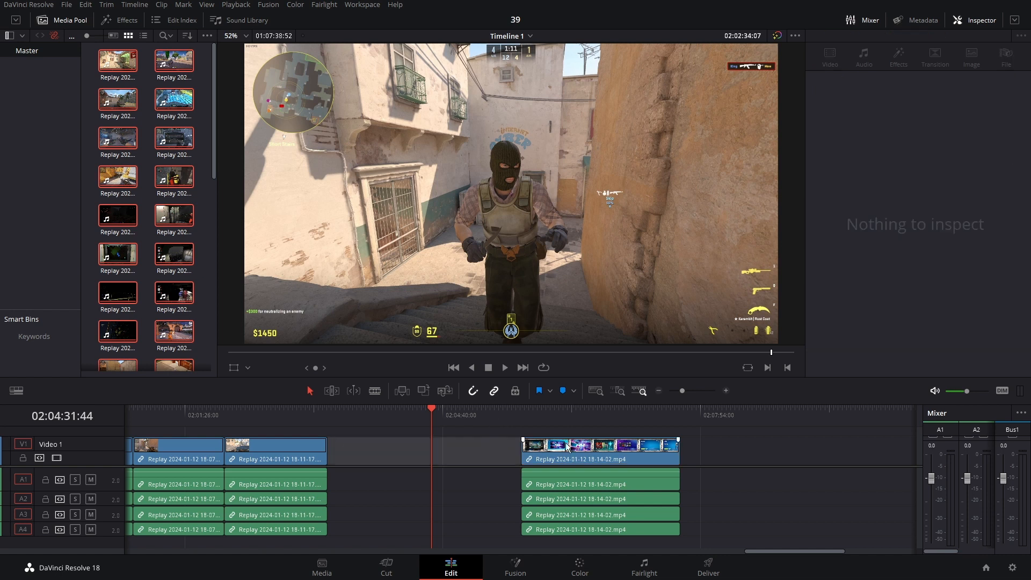
pyautogui.moveTo(489, 439); pyautogui.dragTo(577, 448)
pyautogui.click(504, 451)
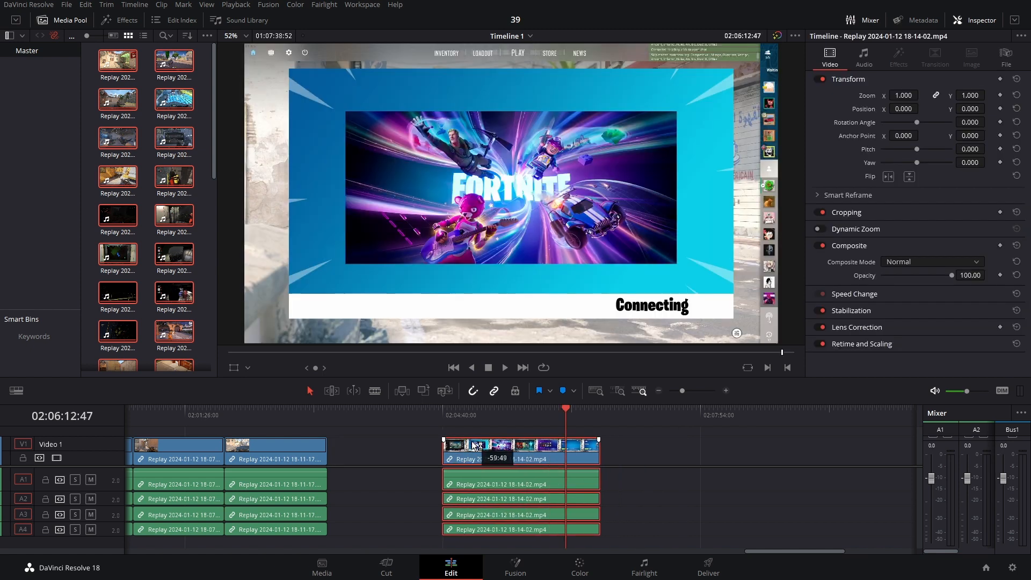
pyautogui.click(509, 417)
pyautogui.moveTo(490, 448); pyautogui.dragTo(571, 446)
# Try a flag on the last clip, undo it, and add markers to the clip at 02:05:30:21 and to the timeline past its end.
pyautogui.click(540, 393)
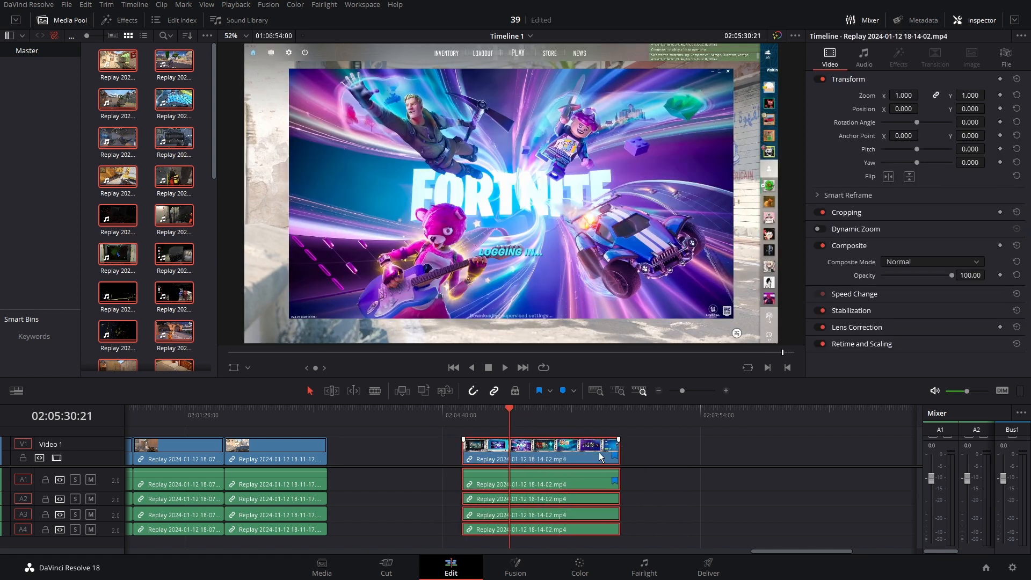
pyautogui.hotkey('ctrl', 'z')
pyautogui.click(563, 393)
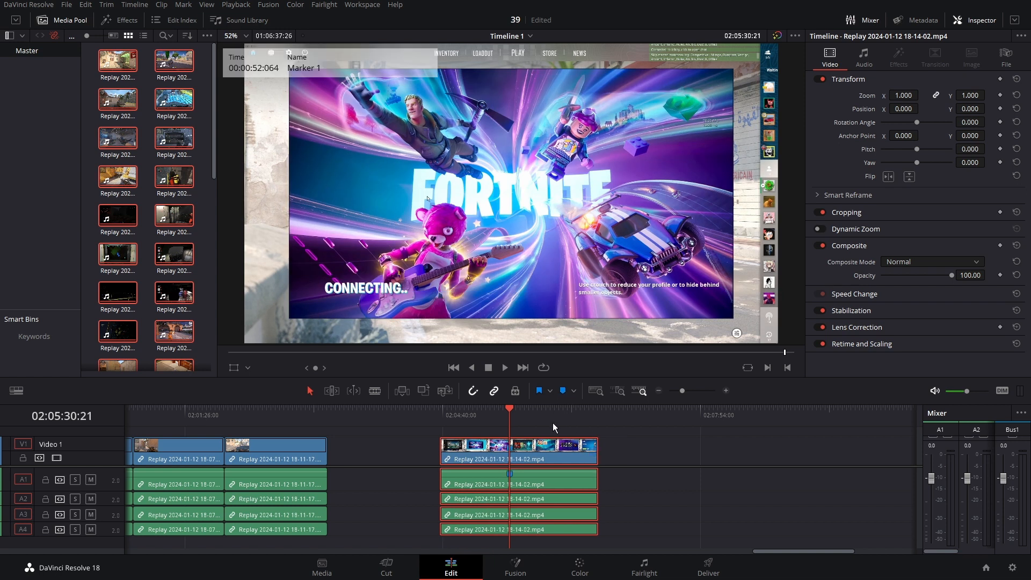
pyautogui.click(553, 422)
pyautogui.click(620, 419)
pyautogui.click(563, 393)
# Place the playhead at 02:06:55:38 past the last clip, try marking the timeline with nothing selected, and undo the markers.
pyautogui.click(655, 415)
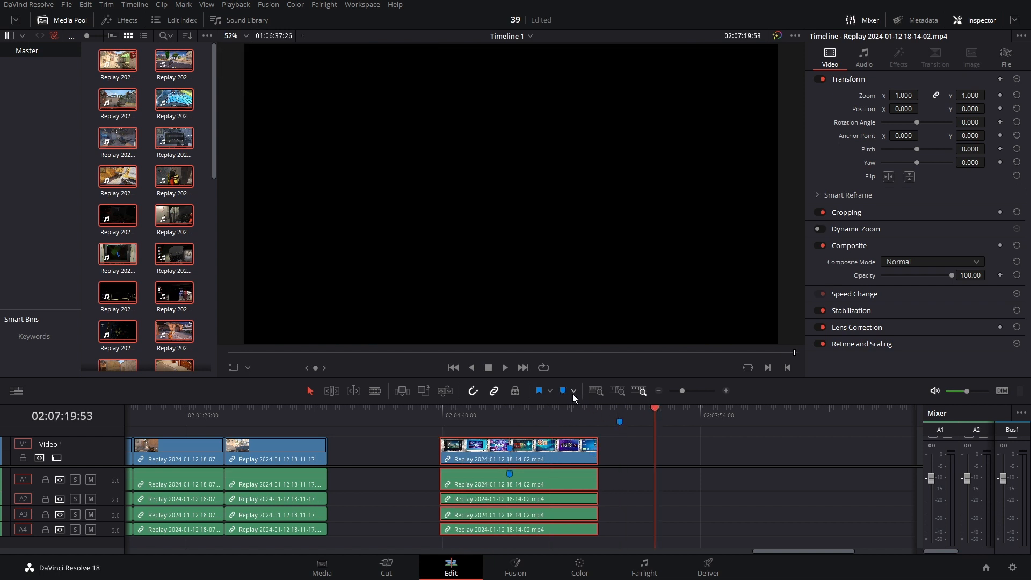
pyautogui.click(626, 444)
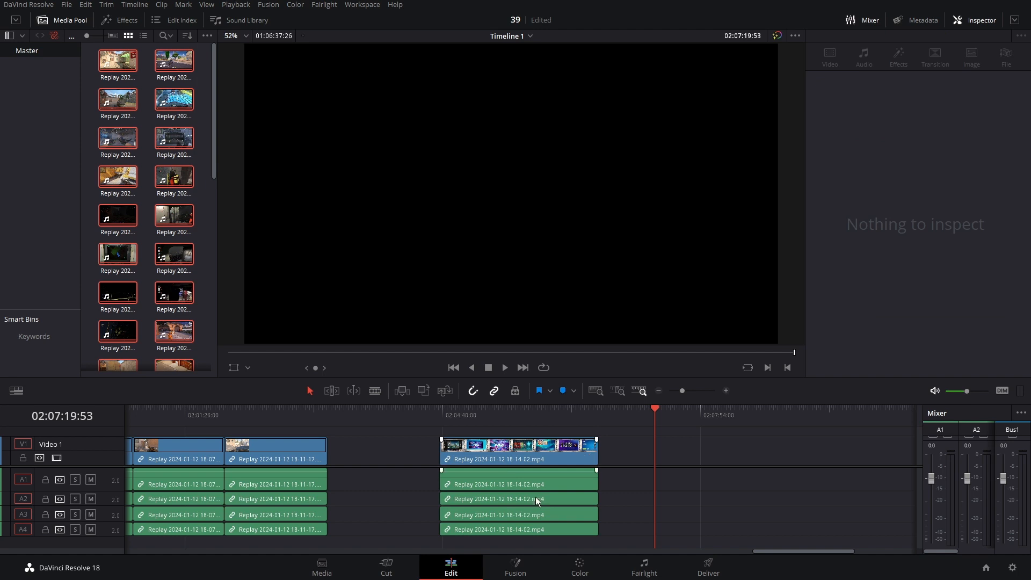
pyautogui.click(610, 419)
pyautogui.click(497, 416)
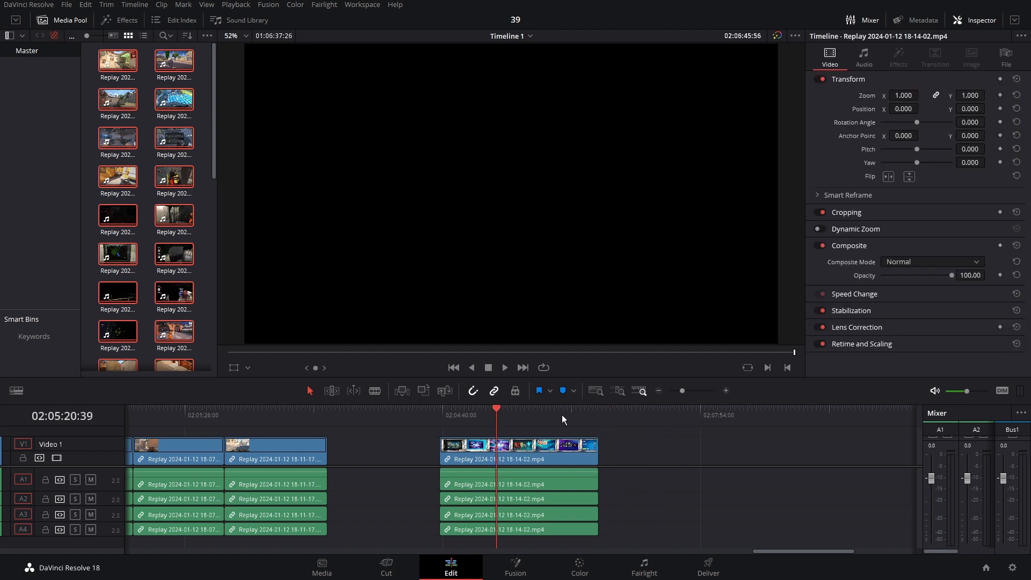
pyautogui.click(622, 418)
pyautogui.press('m')
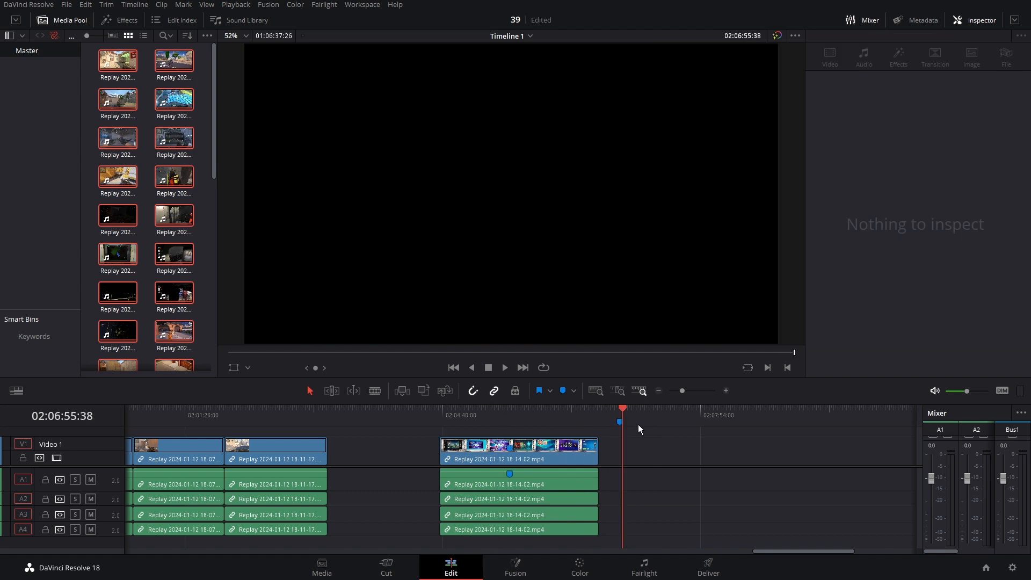
pyautogui.hotkey('ctrl', 'z')
pyautogui.hotkey('ctrl', 'z')
pyautogui.hotkey('ctrl', 'z')
# Place the playhead at 02:04:15:10 in the gap and compare the timeline's full extent, detail and custom zoom views.
pyautogui.hscroll(-2, 554, 426)
pyautogui.click(507, 418)
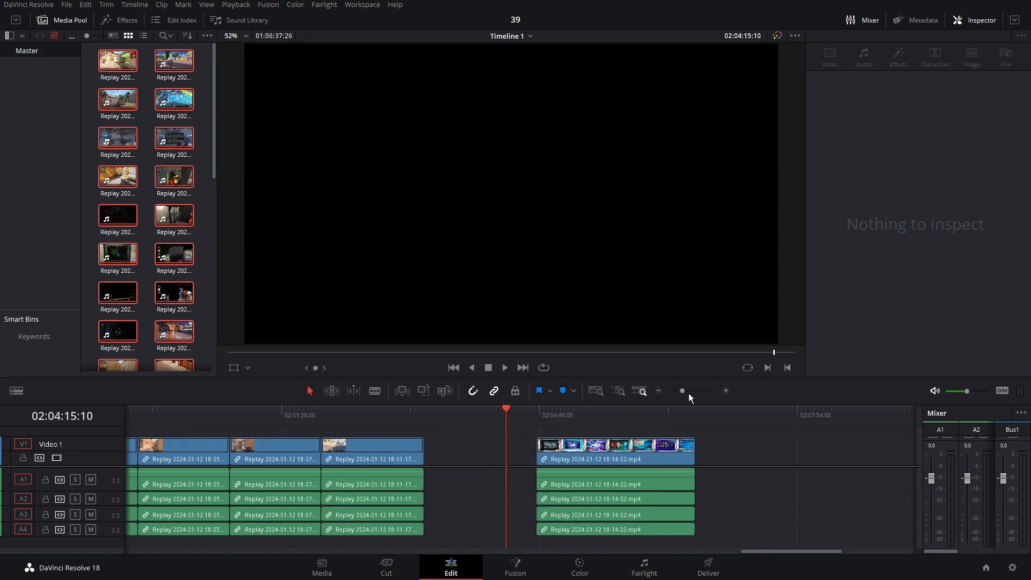
pyautogui.moveTo(686, 392); pyautogui.dragTo(684, 391)
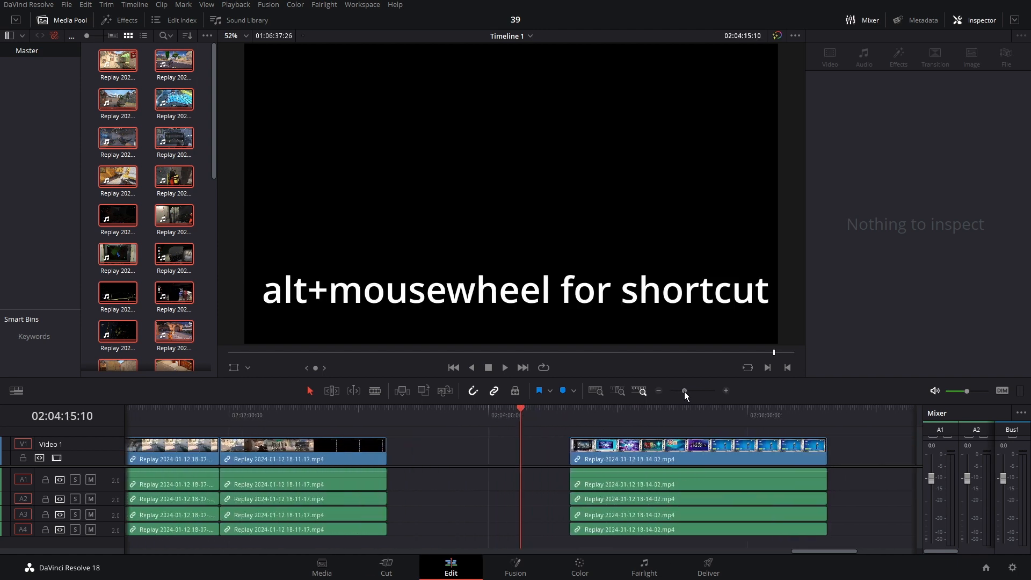
pyautogui.click(596, 391)
pyautogui.click(619, 391)
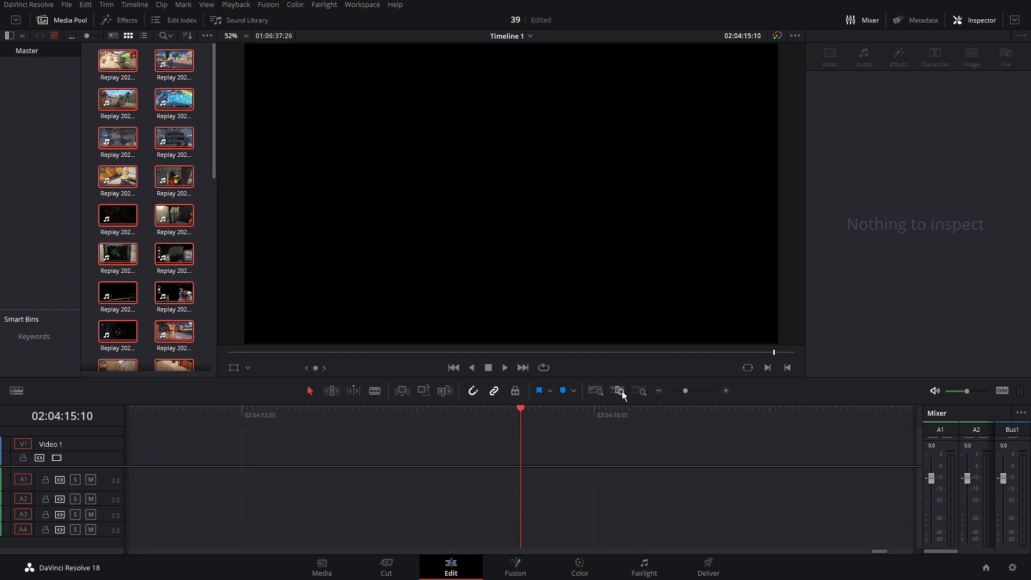
pyautogui.click(639, 391)
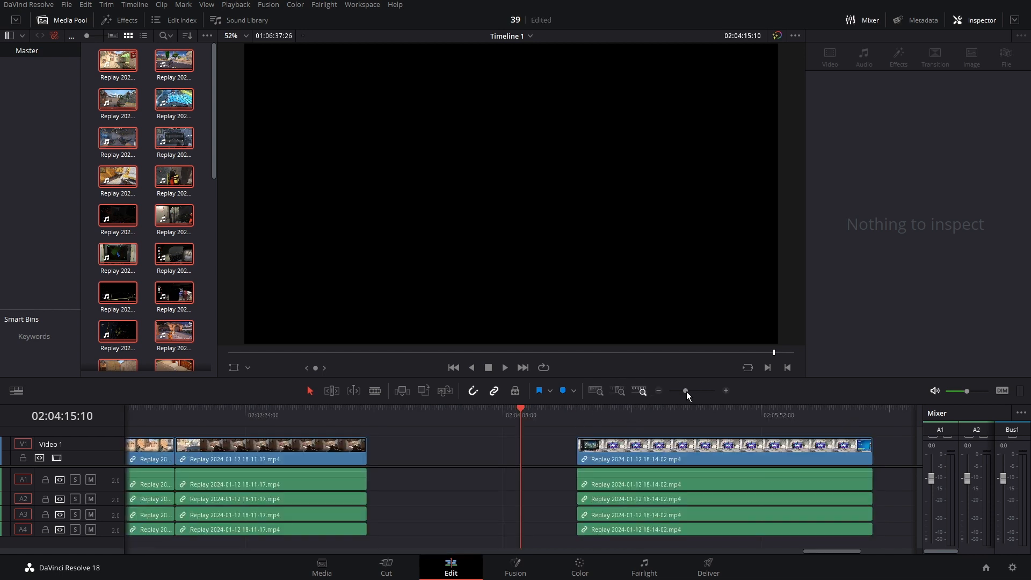
pyautogui.moveTo(686, 393); pyautogui.dragTo(681, 391)
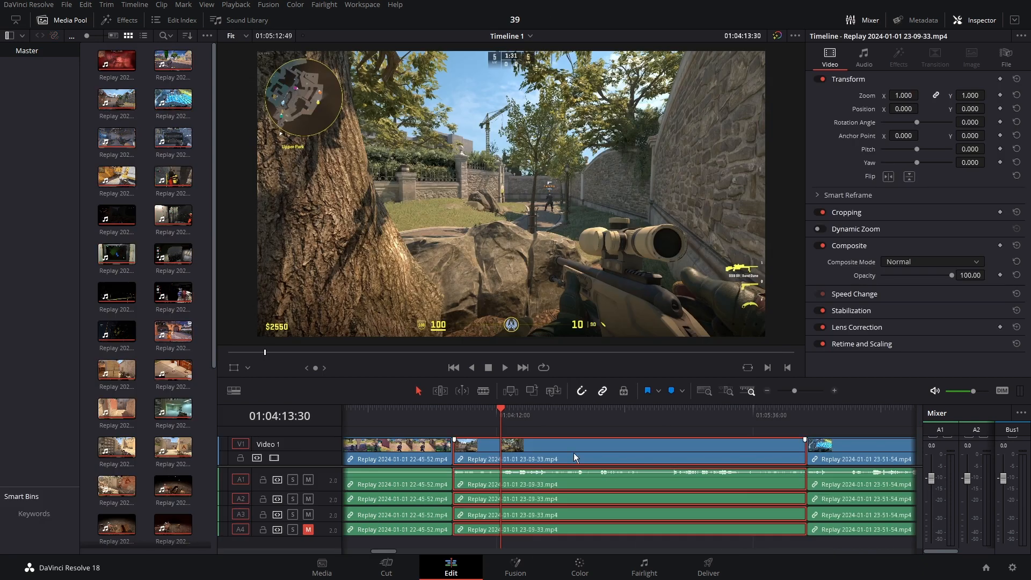
pyautogui.press('BackSpace')
pyautogui.hscroll(5, 584, 469)
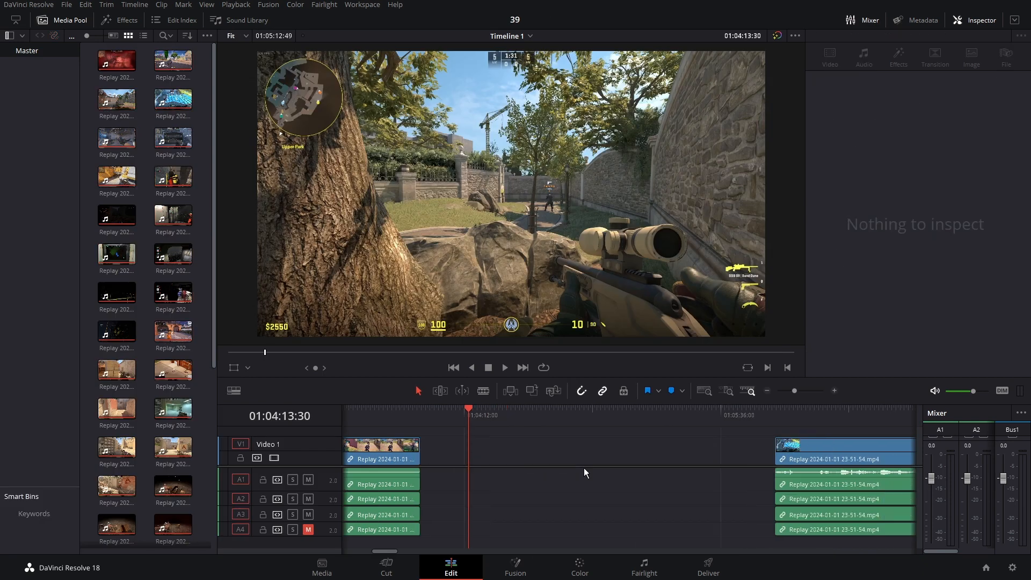
pyautogui.click(583, 457)
pyautogui.press('BackSpace')
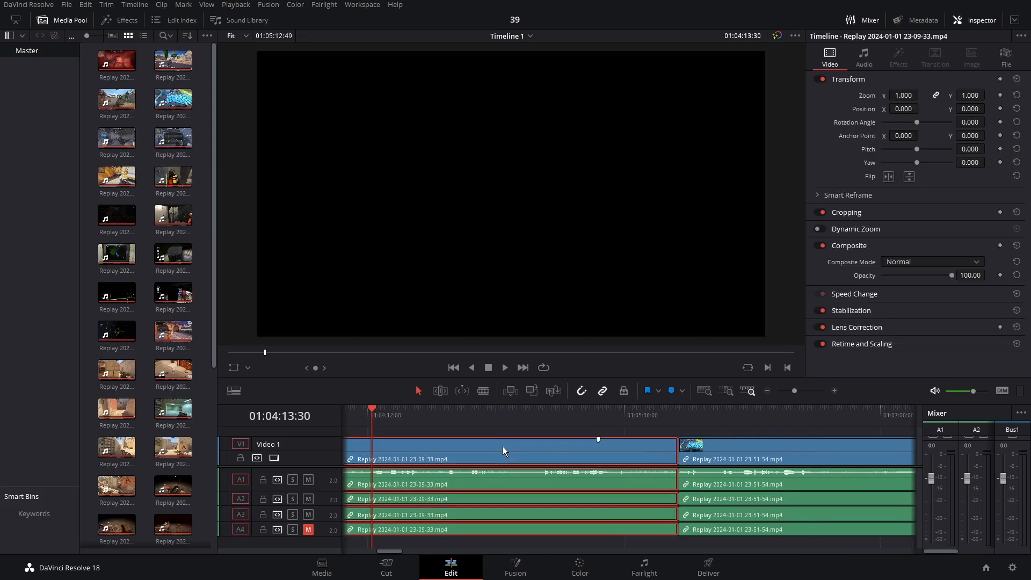
pyautogui.hscroll(2, 500, 462)
pyautogui.hscroll(-2, 478, 460)
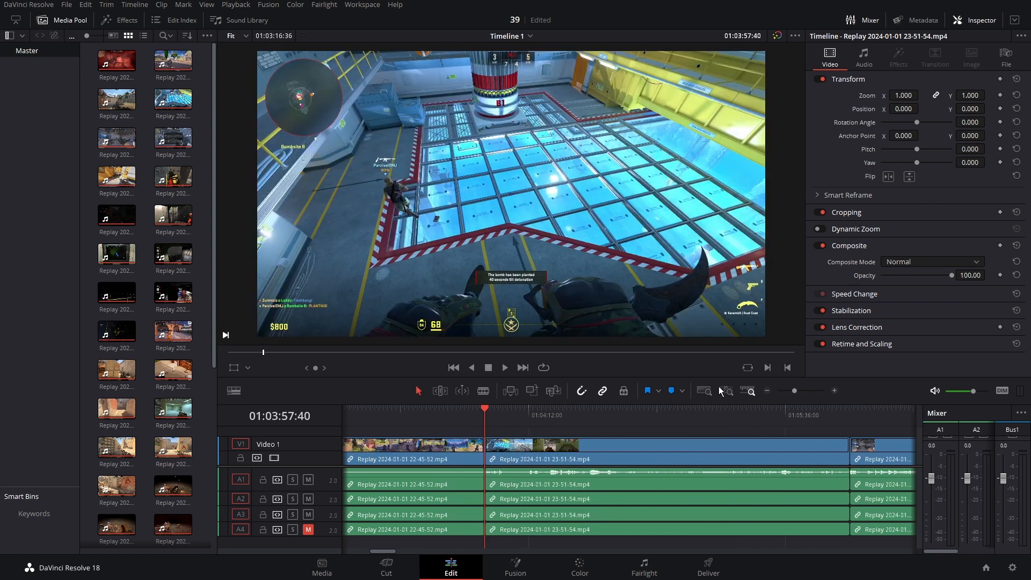
pyautogui.moveTo(794, 391); pyautogui.dragTo(789, 390)
pyautogui.click(644, 447)
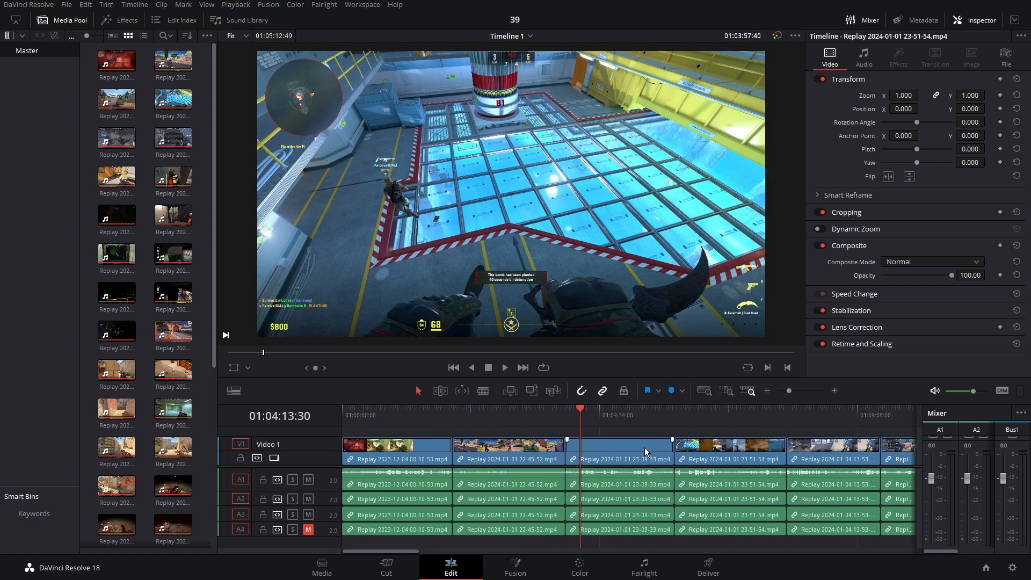
pyautogui.hotkey('ctrl', 'shift', 'z')
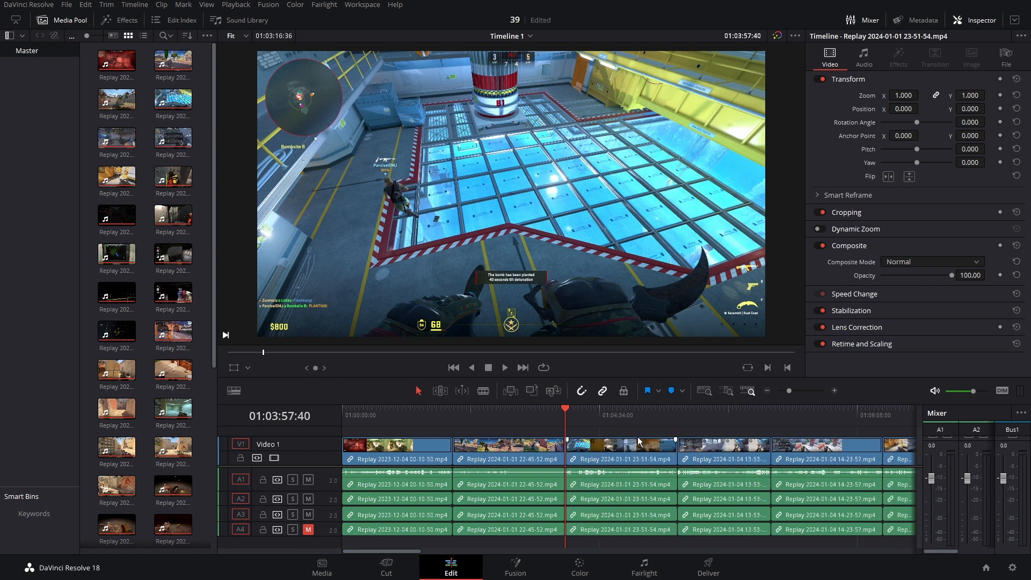
pyautogui.hotkey('ctrl', 'z')
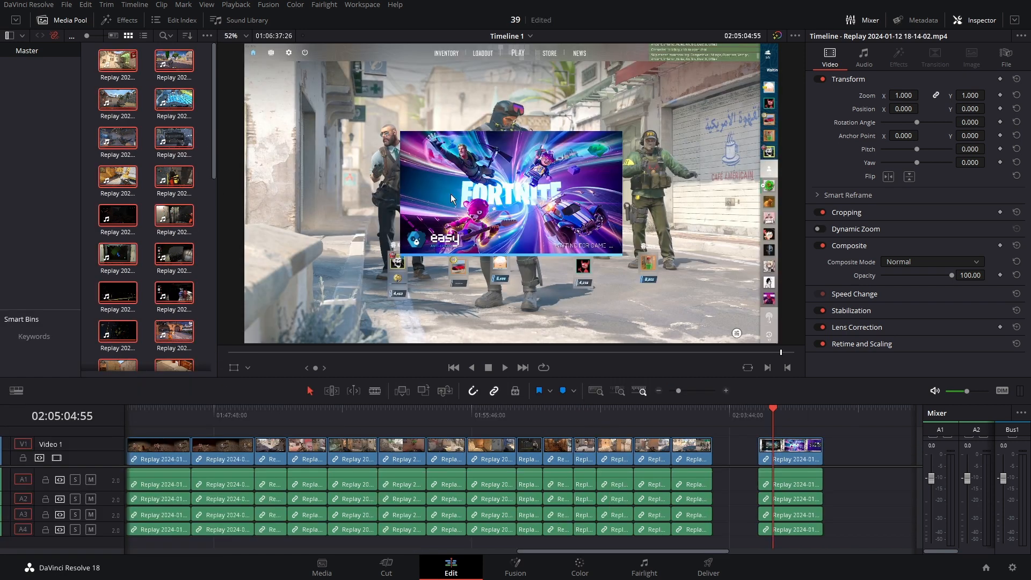
# Preview the last clip by playing and scrubbing through it, and review the available timeline proxy resolutions.
pyautogui.scroll(-1, 534, 188)
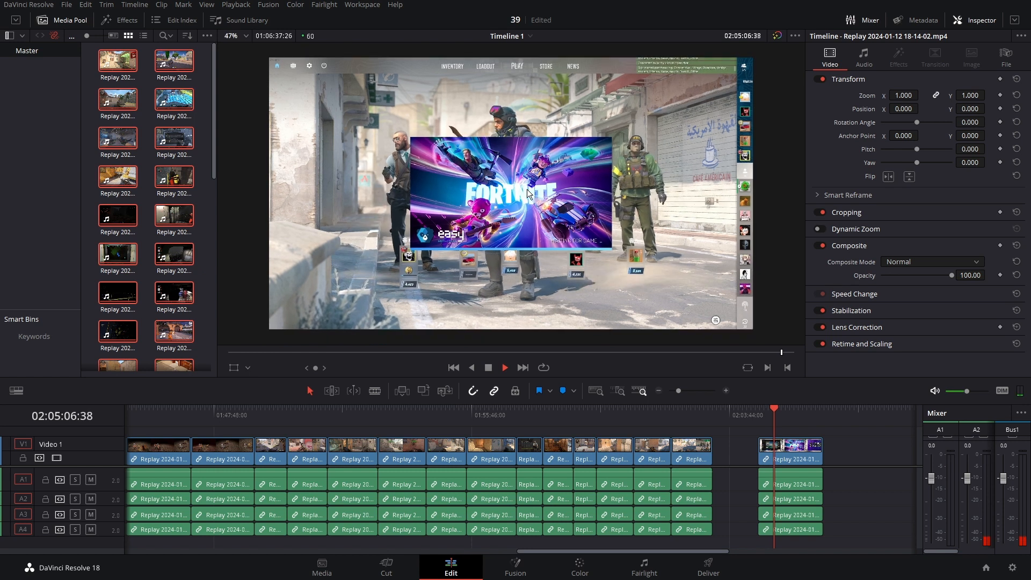
pyautogui.press('space')
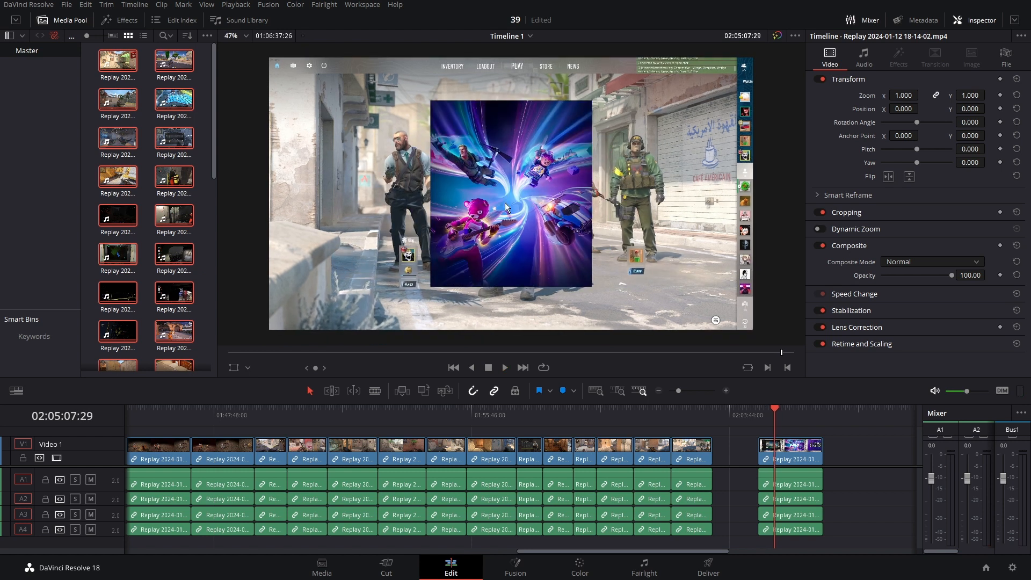
pyautogui.scroll(1, 443, 182)
pyautogui.click(236, 4)
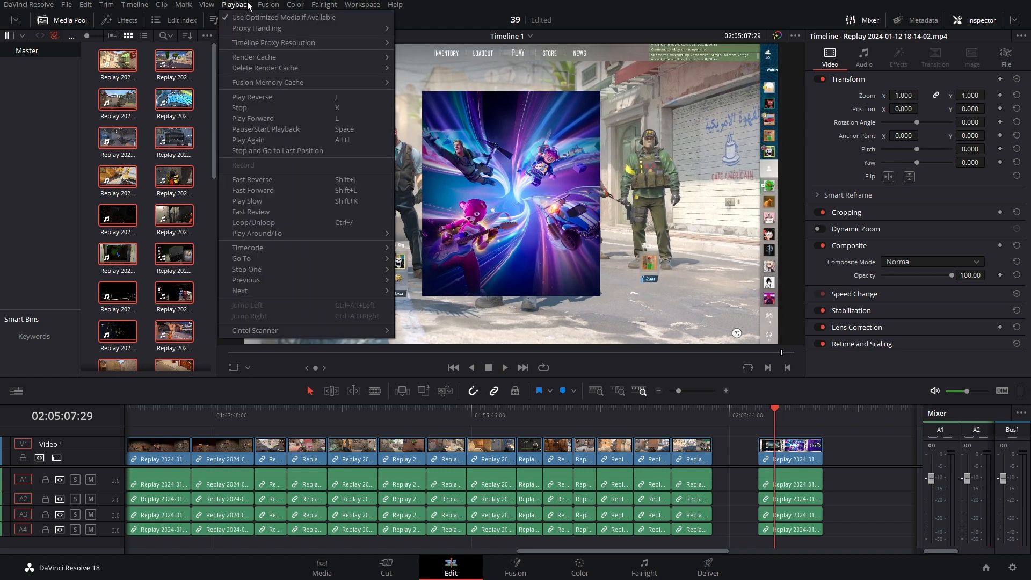
pyautogui.moveTo(268, 42)
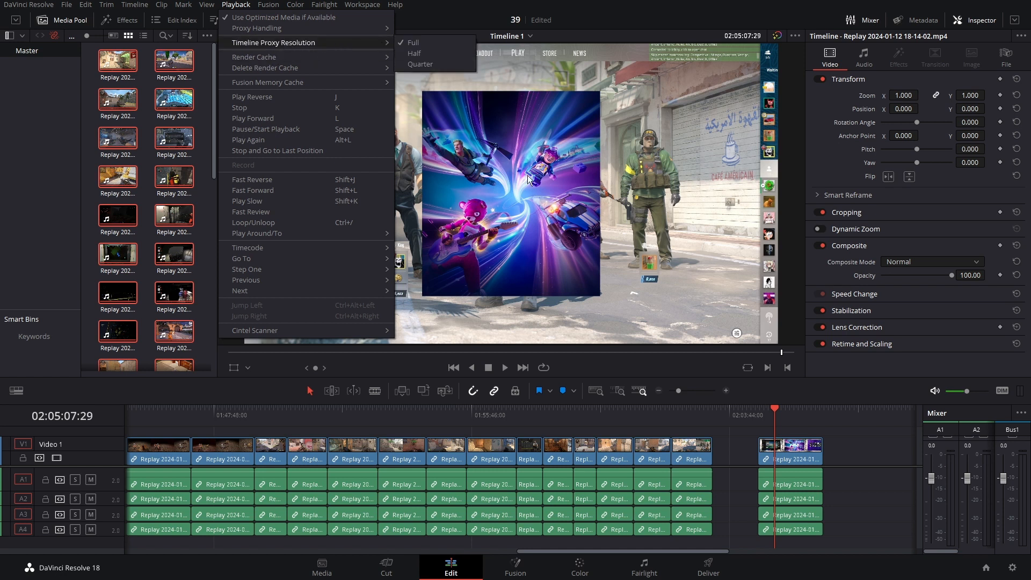
pyautogui.click(521, 194)
pyautogui.scroll(-1, 473, 171)
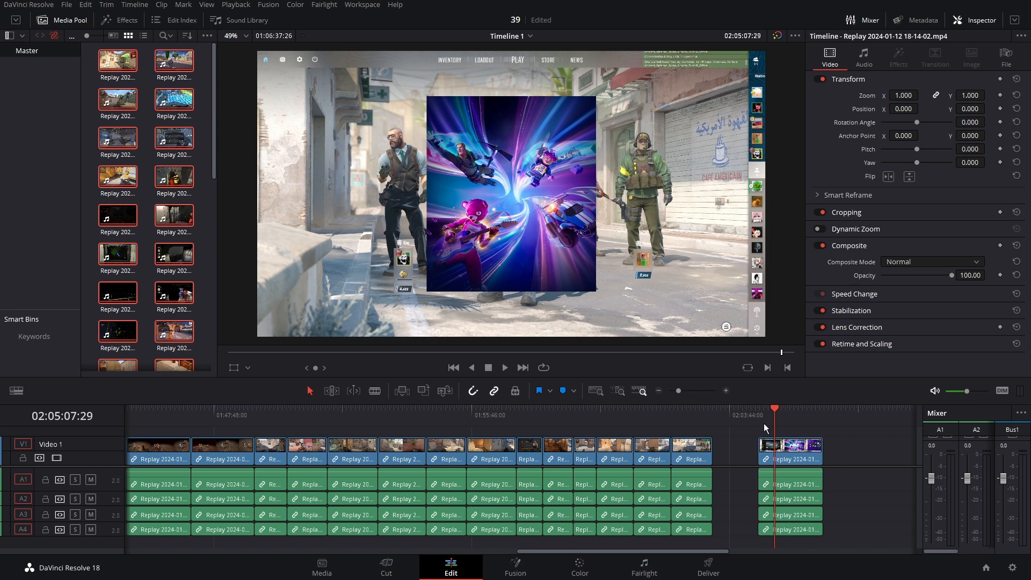
pyautogui.moveTo(774, 415); pyautogui.dragTo(800, 419)
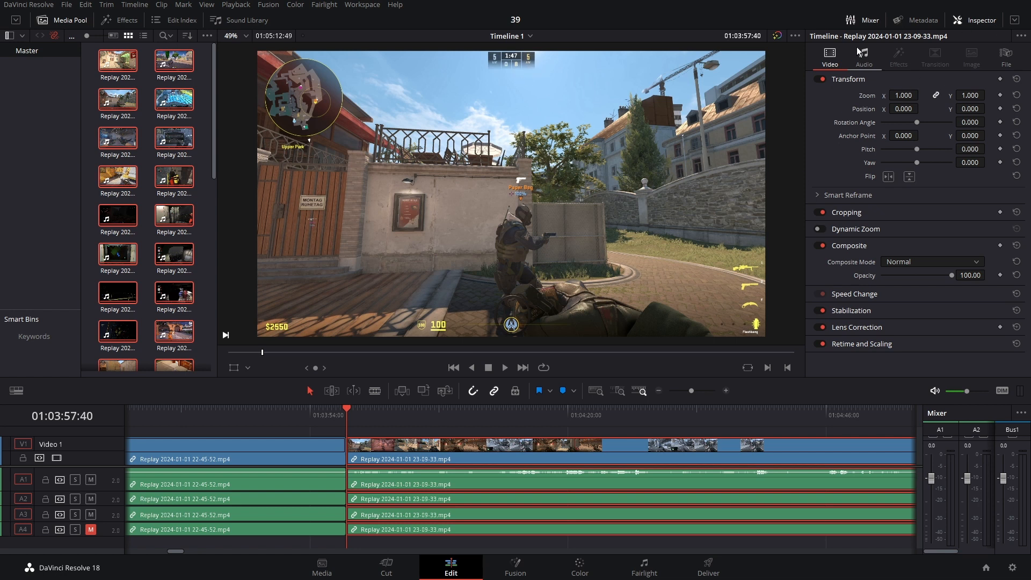
pyautogui.click(967, 16)
pyautogui.click(968, 18)
pyautogui.click(1000, 79)
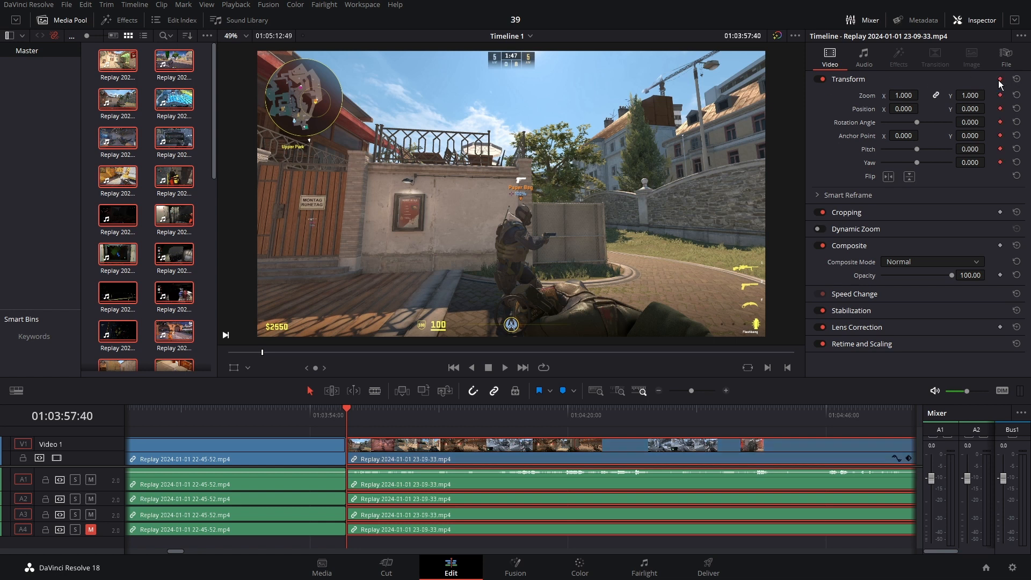
pyautogui.click(163, 367)
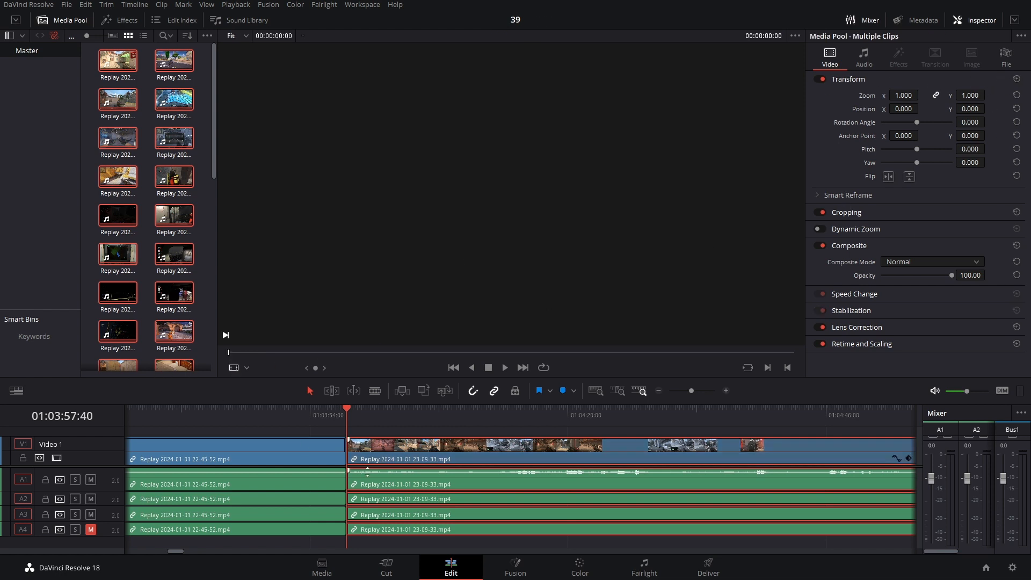
pyautogui.click(373, 463)
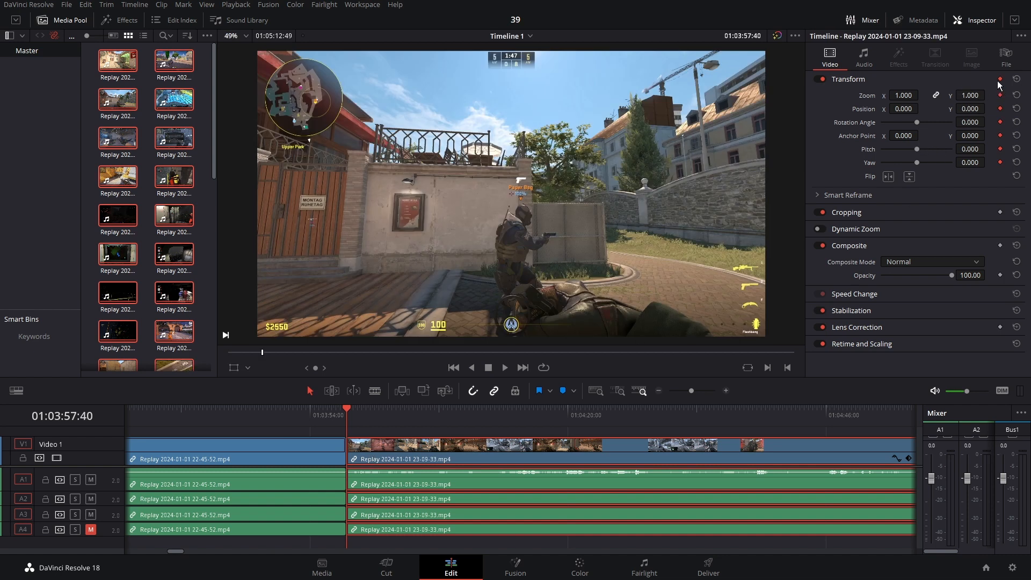
# Step the playhead back and forth from the clip's start by whole seconds and by single frames.
pyautogui.hotkey('shift', 'Right')
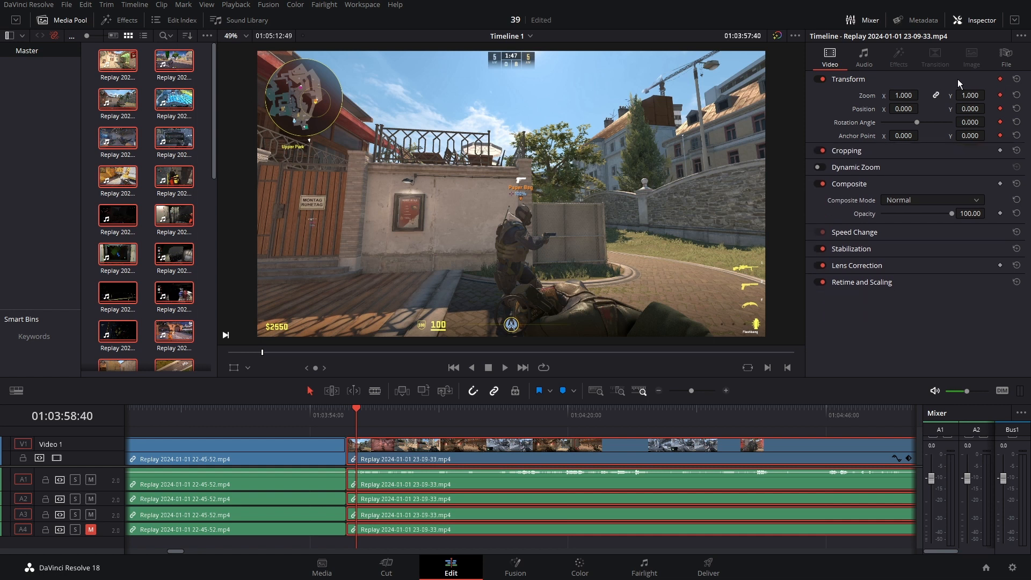
pyautogui.hotkey('shift', 'Left')
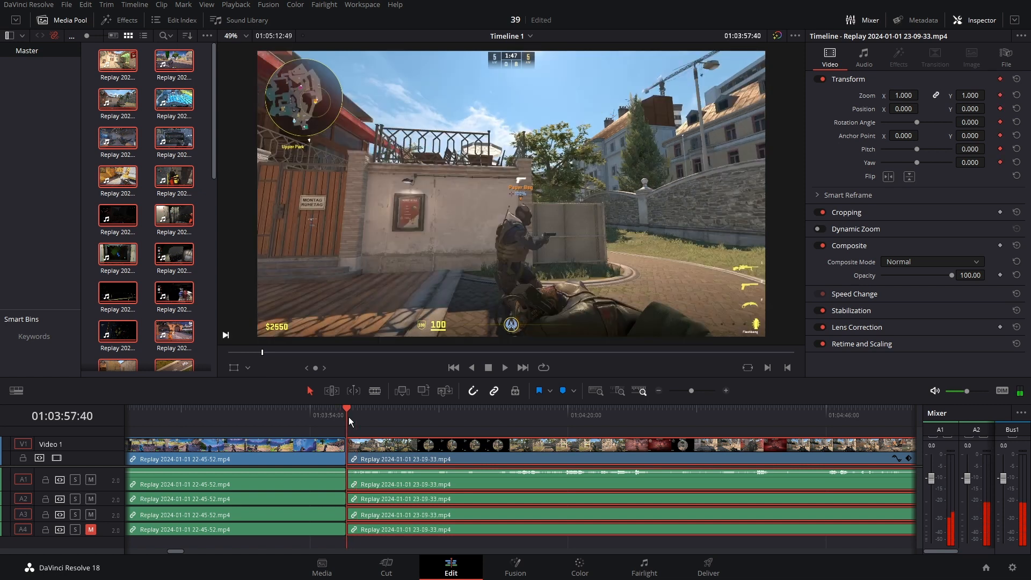
pyautogui.hotkey('shift', 'Right')
pyautogui.hotkey('shift', 'Left')
pyautogui.hotkey('shift', 'Right')
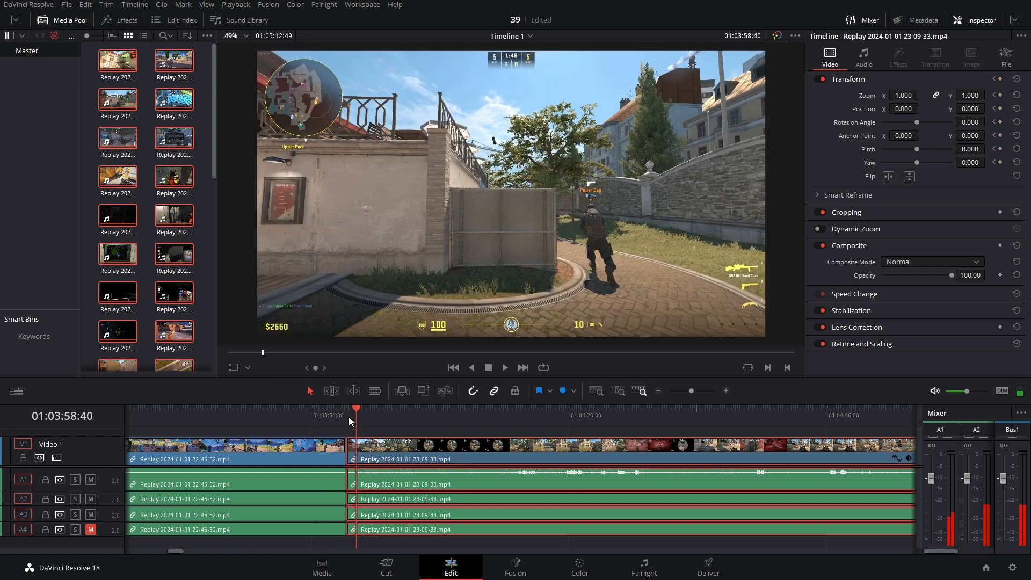
pyautogui.hotkey('shift', 'Right')
pyautogui.hotkey('shift', 'Right')
pyautogui.hotkey('shift', 'Left')
pyautogui.hotkey('shift', 'Left')
pyautogui.hotkey('shift', 'Left')
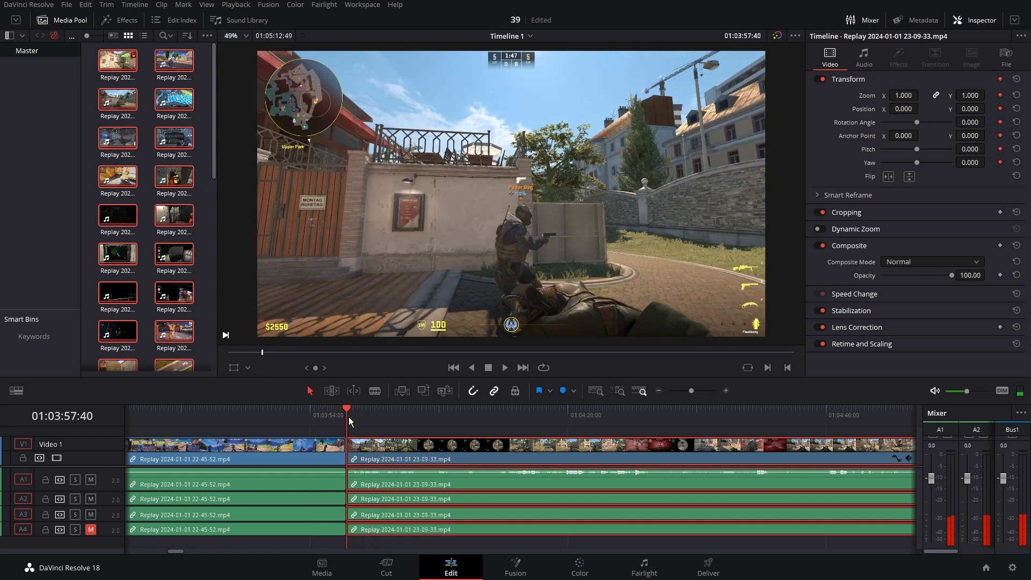
pyautogui.press('Right')
pyautogui.press('Left')
pyautogui.press('Right')
pyautogui.press('Left')
# Keyframe the clip's Transform one second in, at 01:03:58:40, with Zoom set to 3.
pyautogui.hotkey('shift', 'Right')
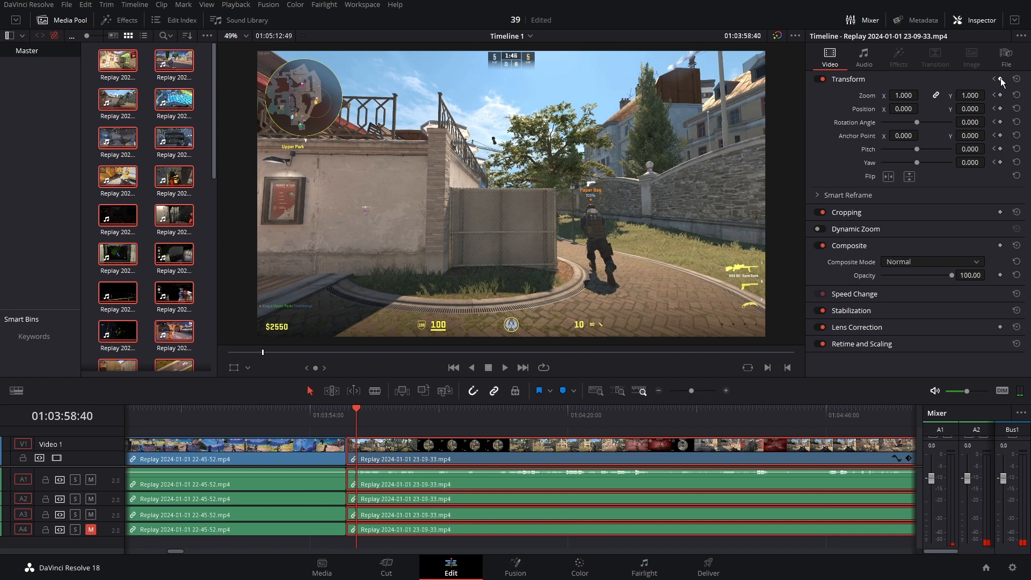
pyautogui.click(905, 95)
pyautogui.write('3')
pyautogui.press('Return')
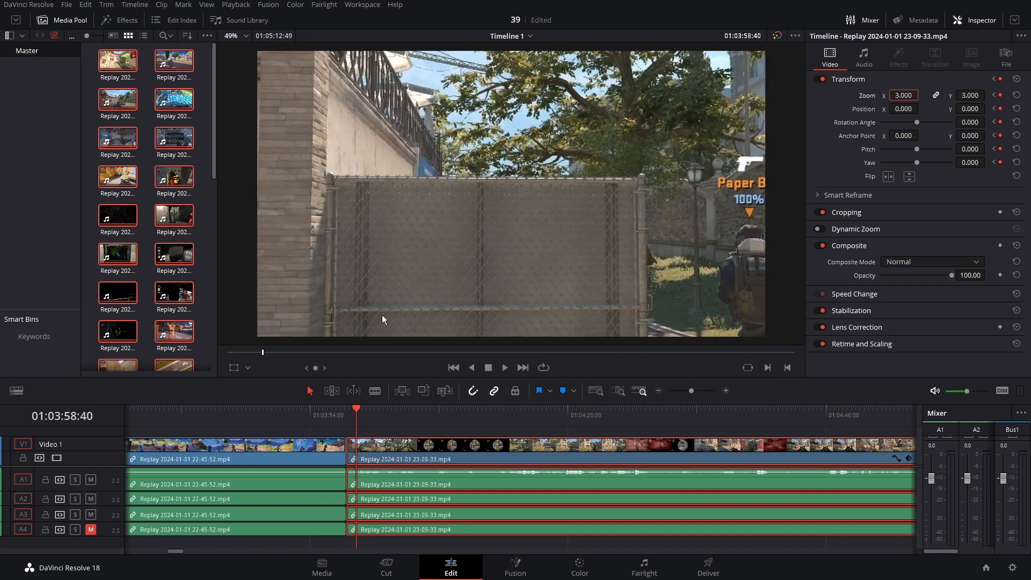
# Turn on the viewer's Transform overlay and shift the enlarged image to a position of about X -4, Y -1078.
pyautogui.click(235, 368)
pyautogui.moveTo(403, 183); pyautogui.dragTo(401, 197)
pyautogui.hotkey('ctrl', 'z')
pyautogui.scroll(1, 536, 247)
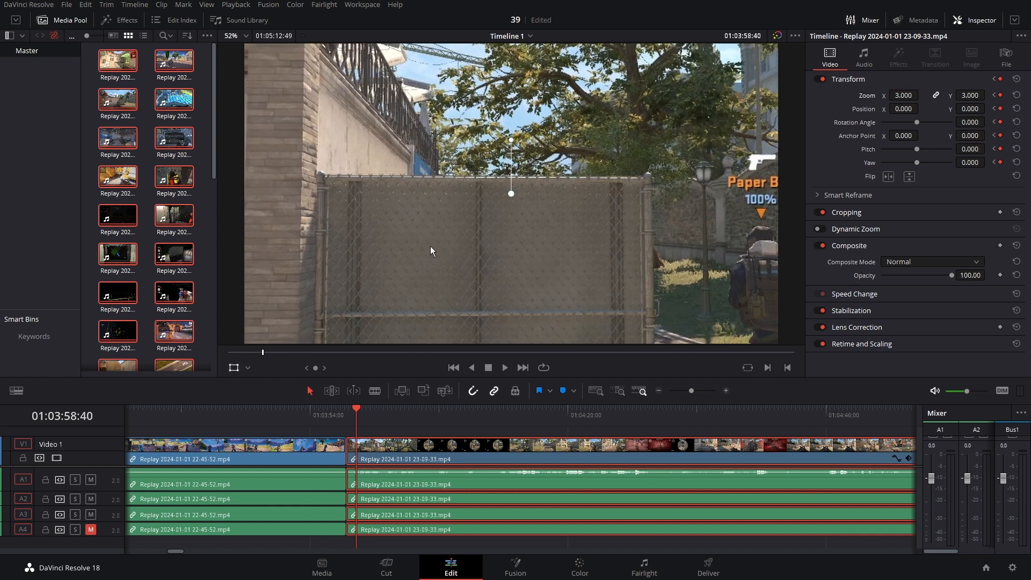
pyautogui.scroll(-2, 431, 245)
pyautogui.moveTo(430, 243); pyautogui.dragTo(358, 154)
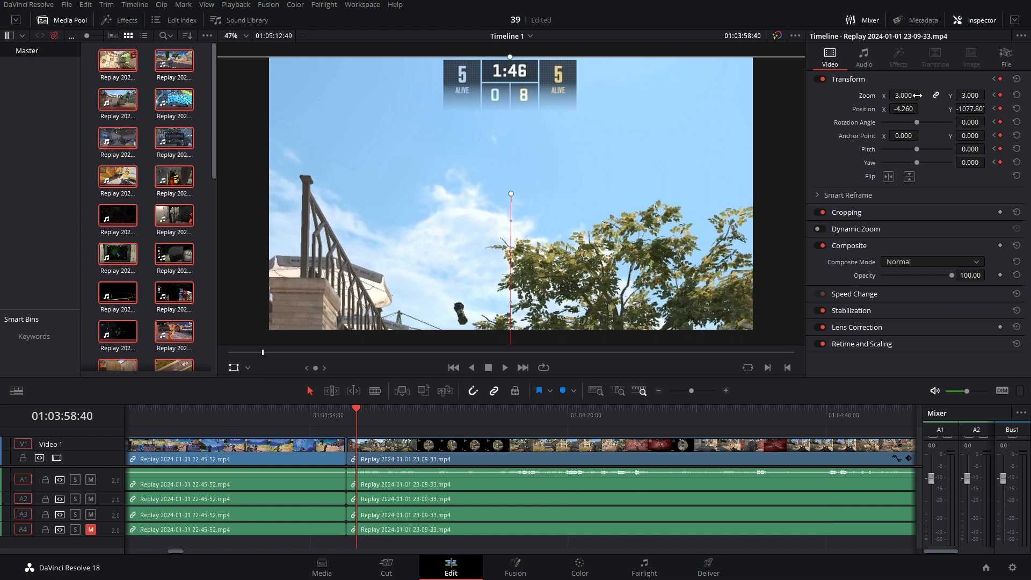
# Keyframe the clip's Transform settings at 01:04:01:40 to hold the enlarged view, and move the playhead to 01:04:02:40.
pyautogui.press('space')
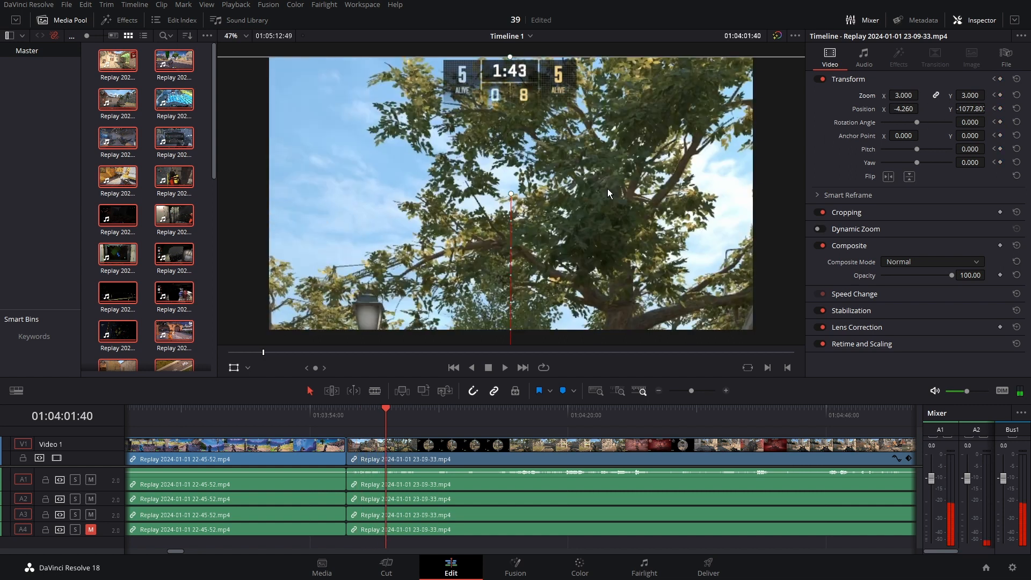
pyautogui.click(400, 466)
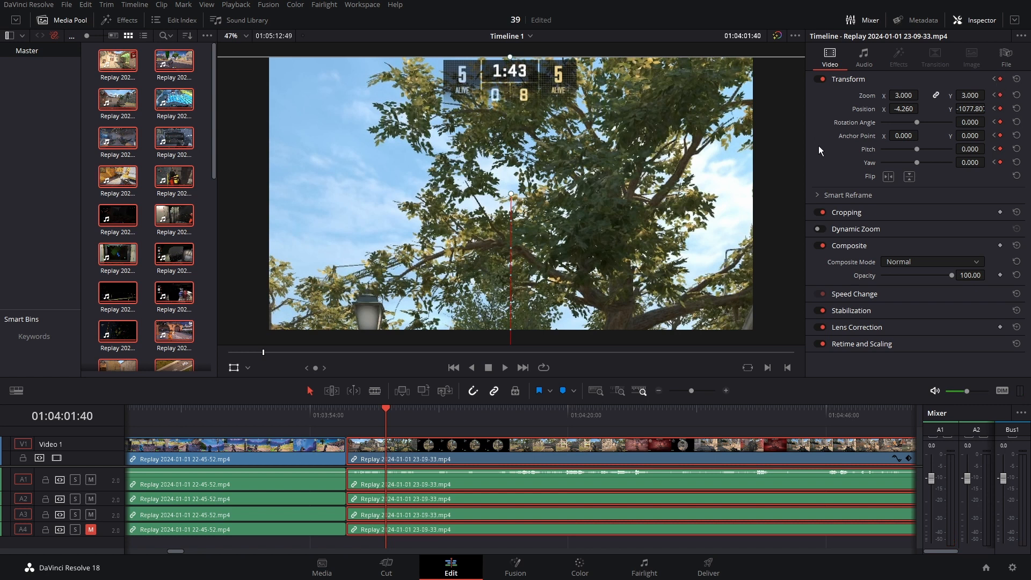
pyautogui.press('space')
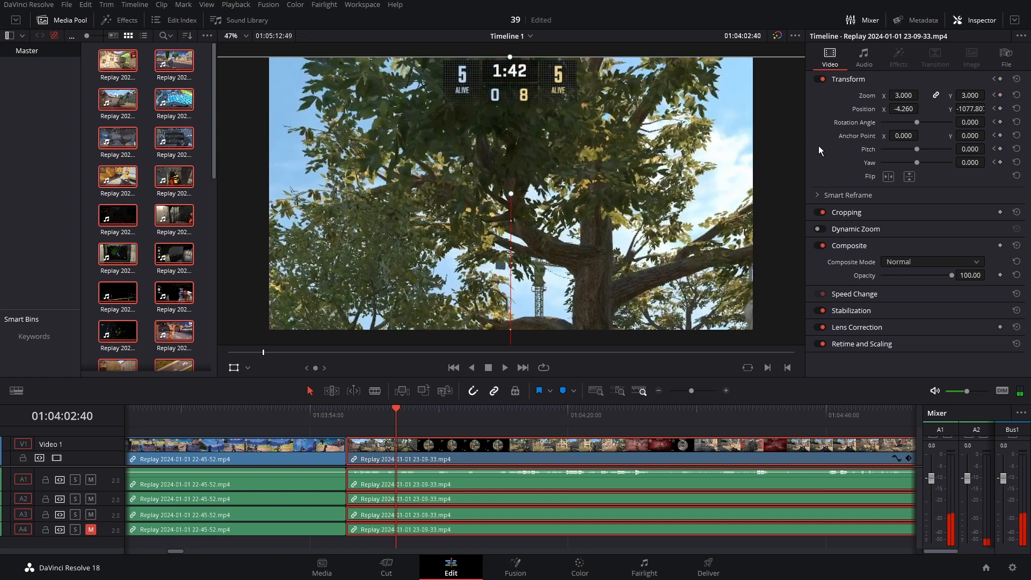
# Keyframe all Transform settings at 01:04:02:40 with Zoom set to 1.
pyautogui.click(1000, 80)
pyautogui.click(959, 80)
pyautogui.click(910, 92)
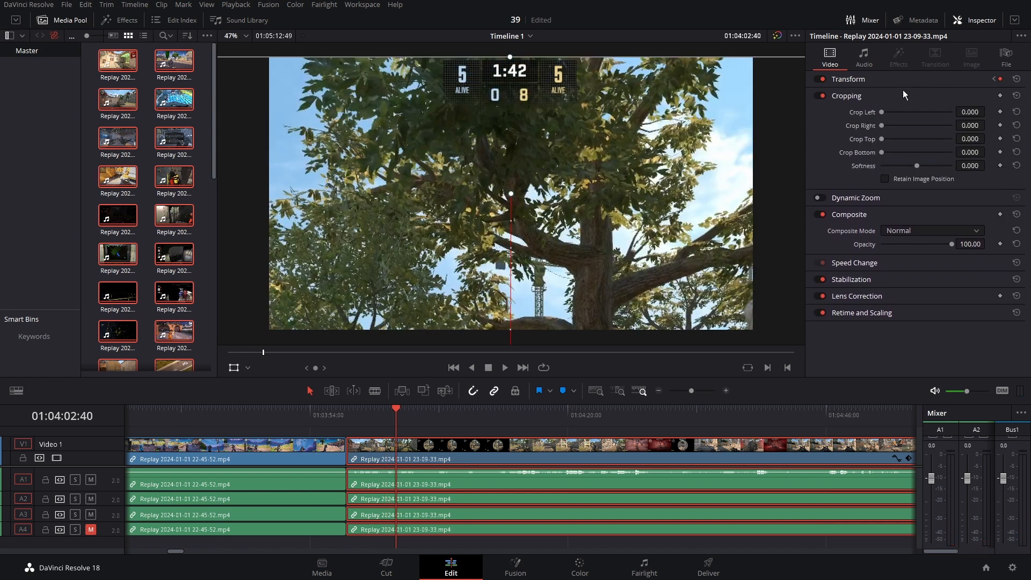
pyautogui.click(898, 80)
pyautogui.click(903, 95)
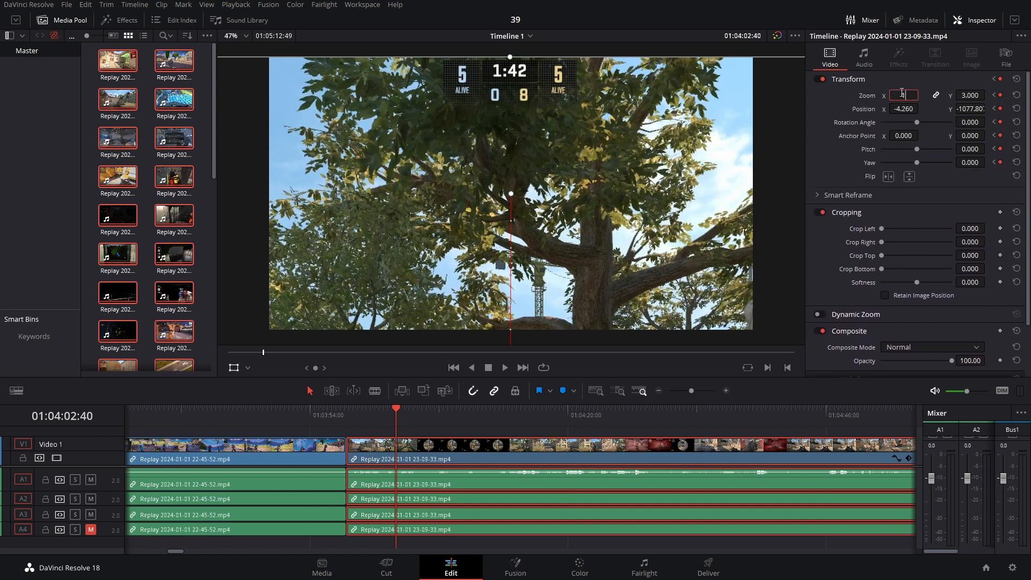
pyautogui.press('Tab')
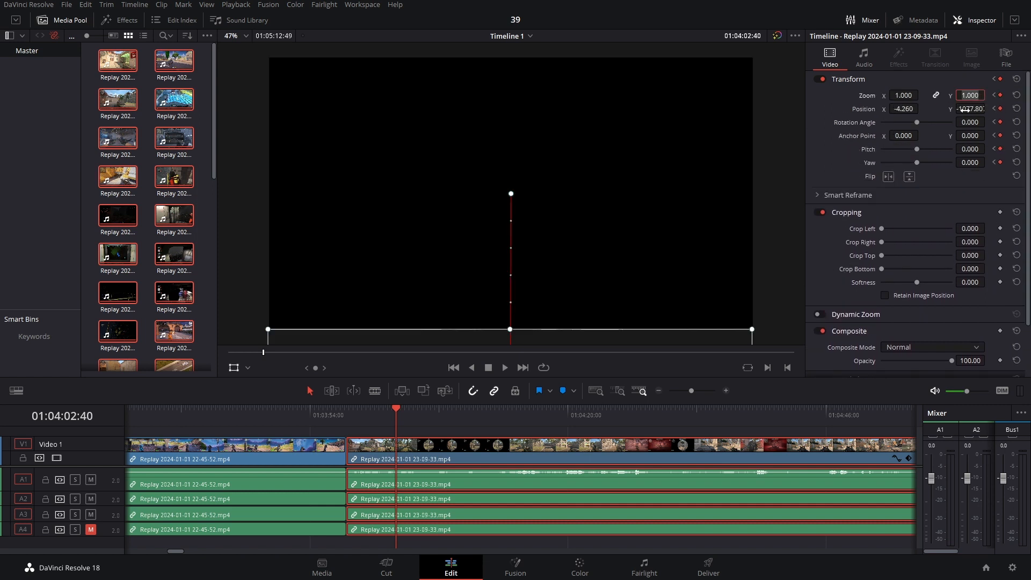
# Set the clip's Position X and Y to 0 at 01:04:02:40 and play back the animation from just before the clip.
pyautogui.doubleClick(965, 110)
pyautogui.write('0')
pyautogui.press('Return')
pyautogui.doubleClick(908, 110)
pyautogui.write('0')
pyautogui.press('Return')
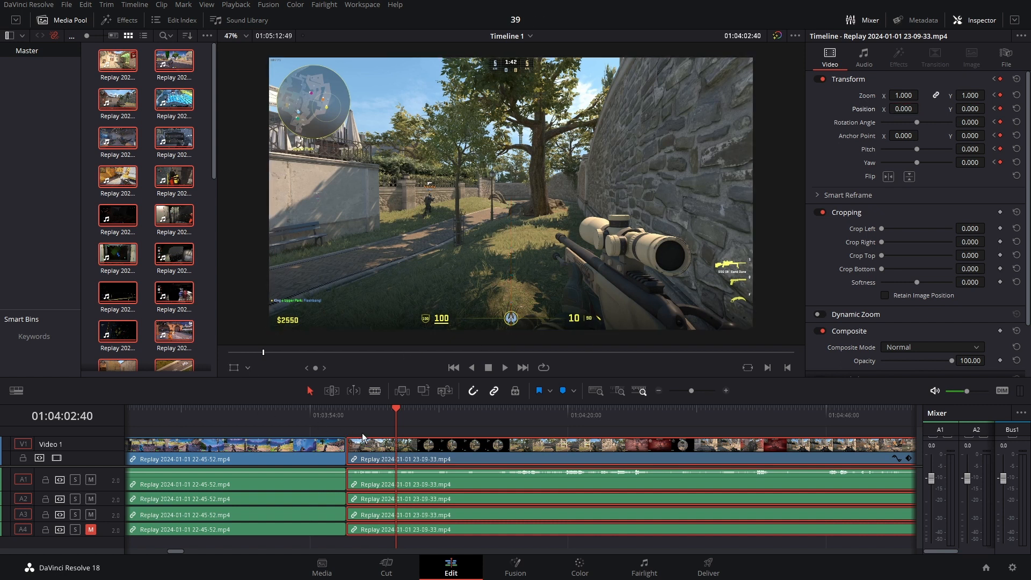
pyautogui.click(344, 423)
pyautogui.press('space')
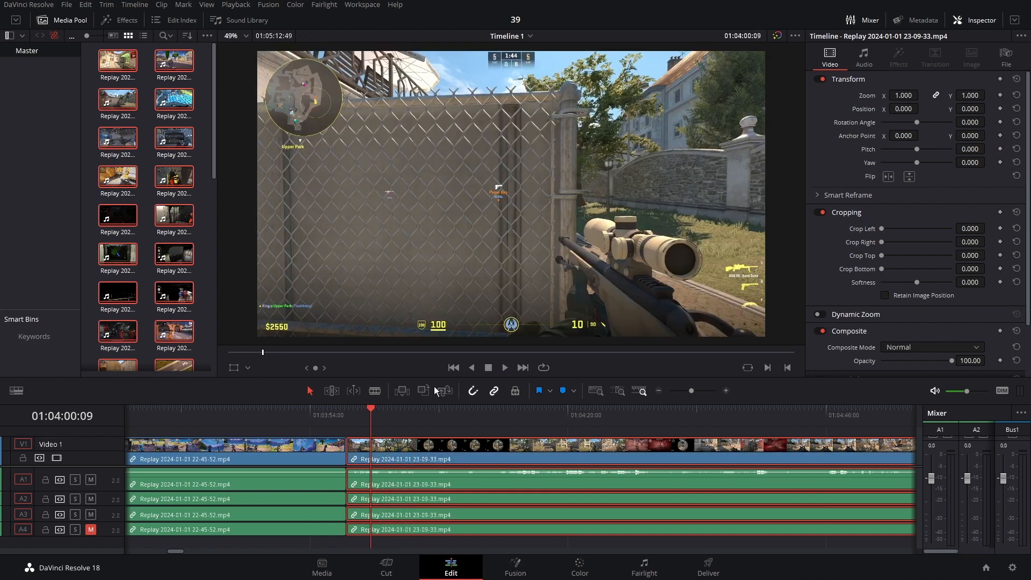
# Move the playhead to 01:04:01:02 and keyframe all of the clip's Transform settings there.
pyautogui.press('space')
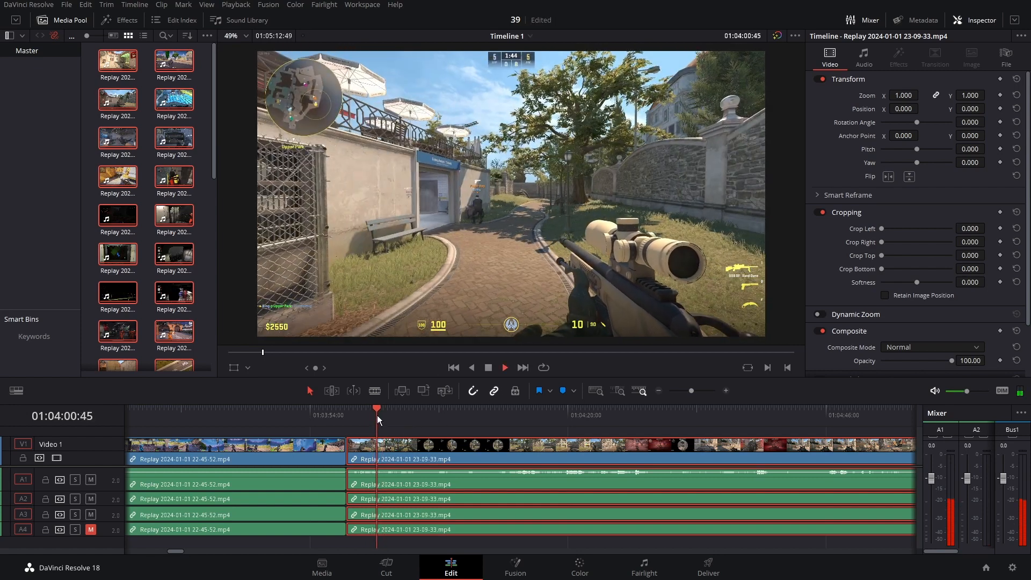
pyautogui.press('space')
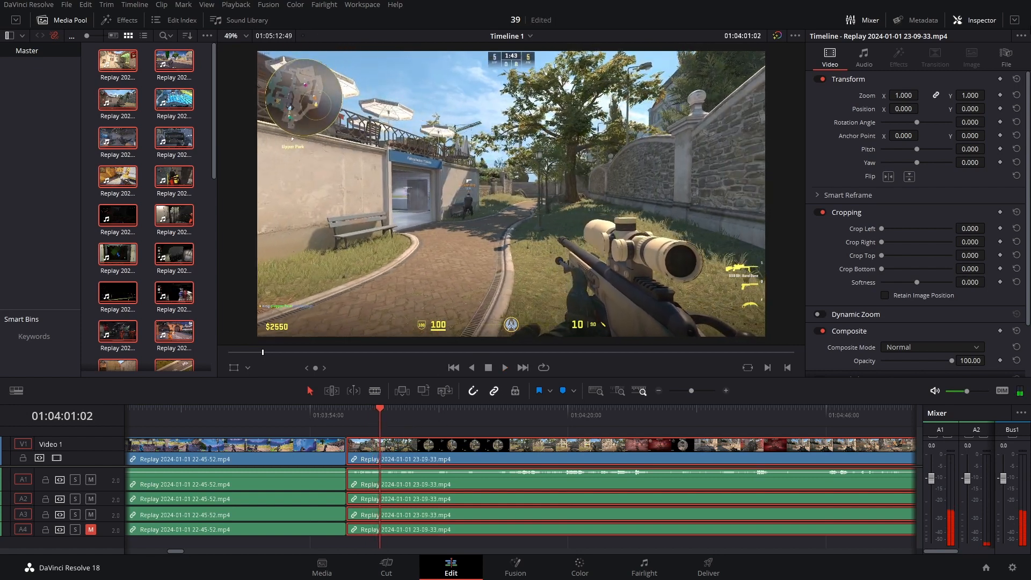
pyautogui.click(1000, 79)
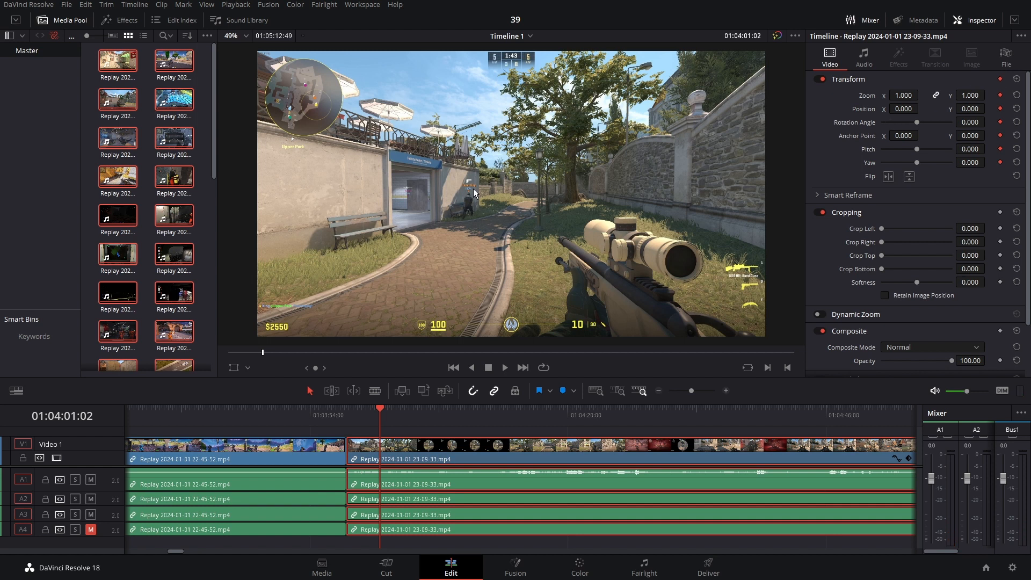
# Step seven frames forward to 01:04:01:09 and keyframe all Transform settings again.
pyautogui.press('Right')
pyautogui.press('Right')
pyautogui.press('Right')
pyautogui.press('Right')
pyautogui.press('Right')
pyautogui.press('Right')
pyautogui.press('Right')
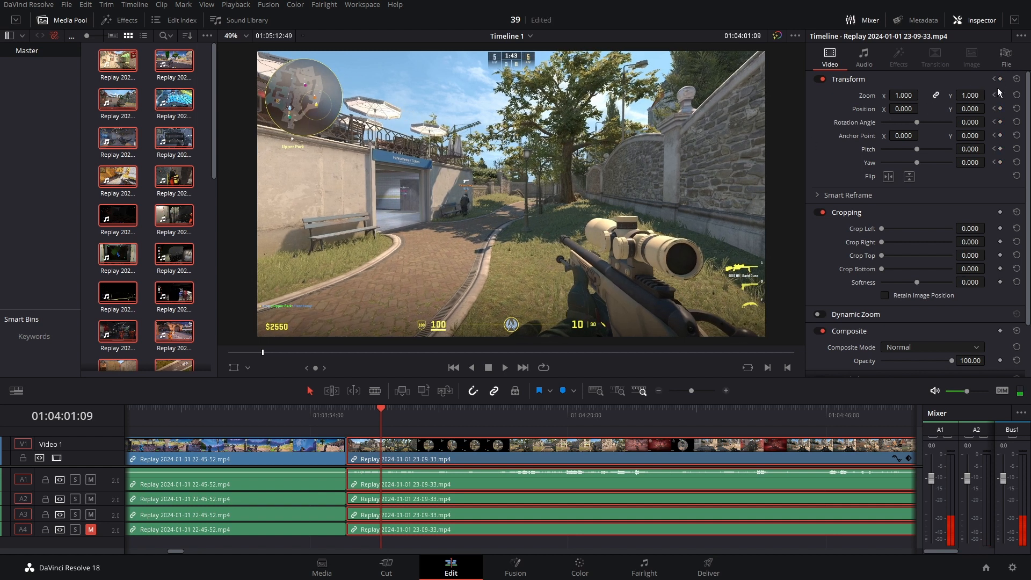
# Set Zoom to 5 and, with the viewer's Transform overlay, shift the enlarged image to about X 874, Y 67 so the teammate is near the centre.
pyautogui.click(235, 369)
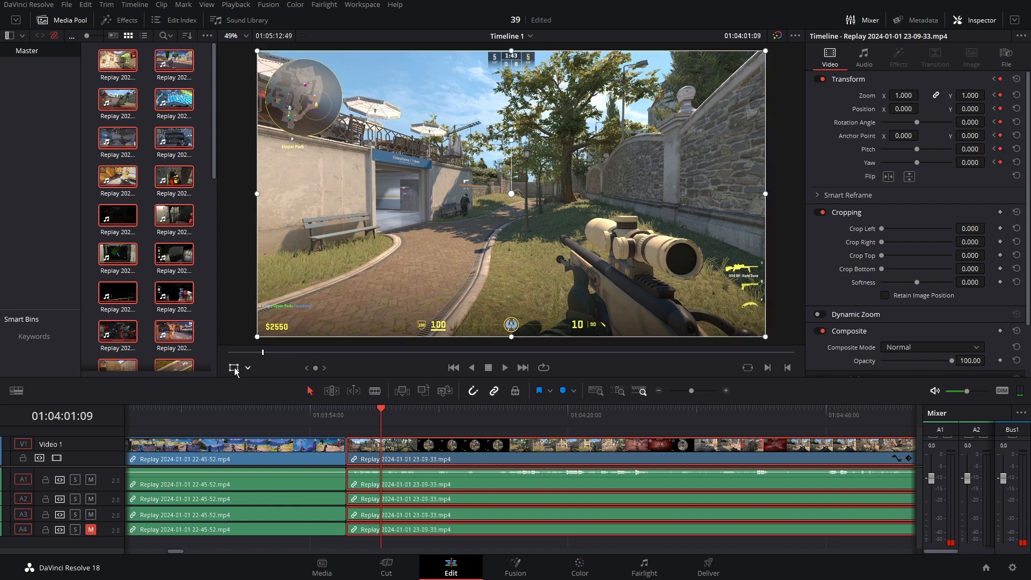
pyautogui.click(901, 96)
pyautogui.press('Return')
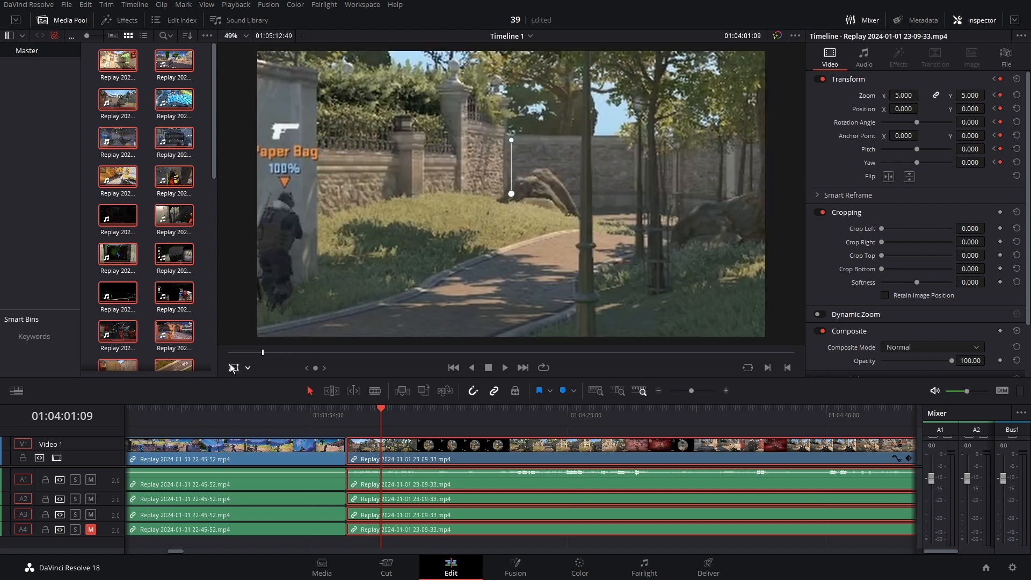
pyautogui.moveTo(473, 264); pyautogui.dragTo(575, 251)
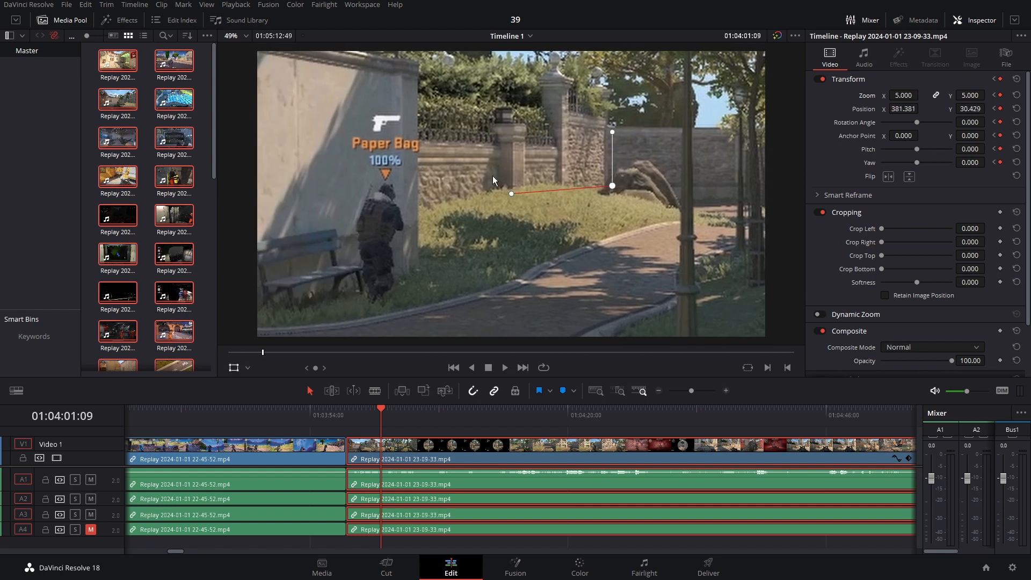
pyautogui.moveTo(496, 241); pyautogui.dragTo(625, 231)
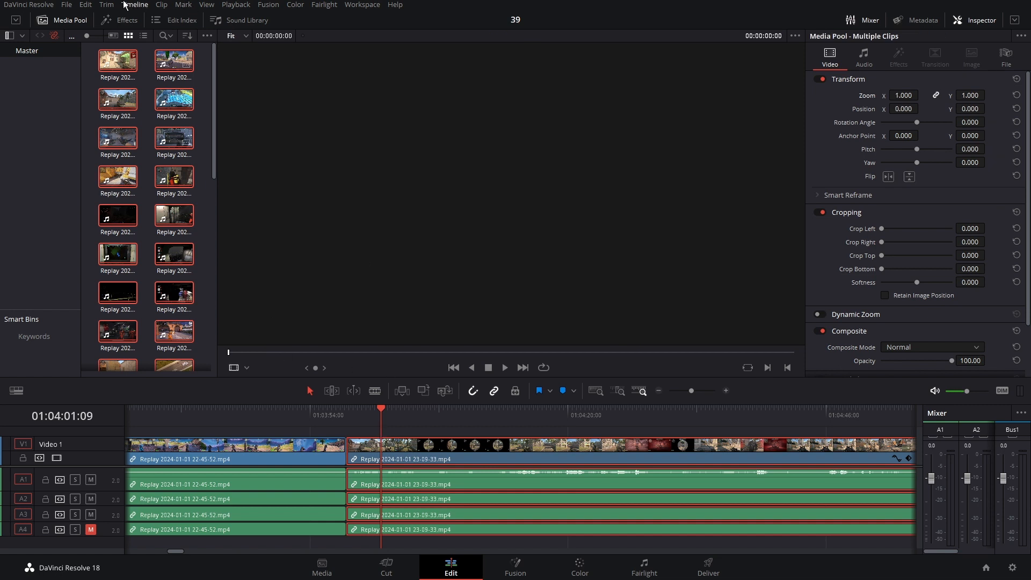
# Show the viewer's safe area guides over the timeline clip to check the centring, and hide them again.
pyautogui.click(206, 5)
pyautogui.moveTo(236, 362)
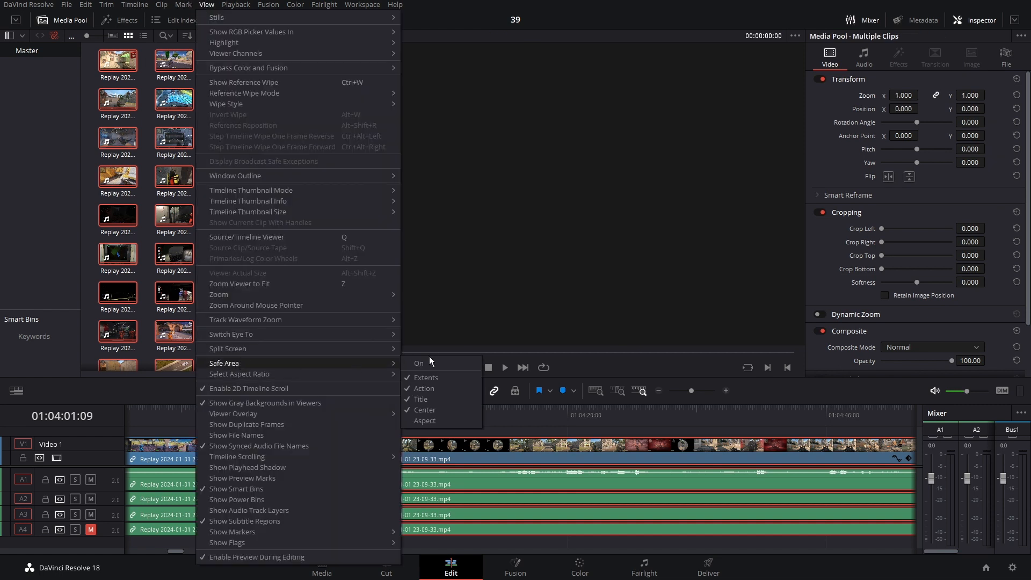
pyautogui.click(430, 362)
pyautogui.click(394, 444)
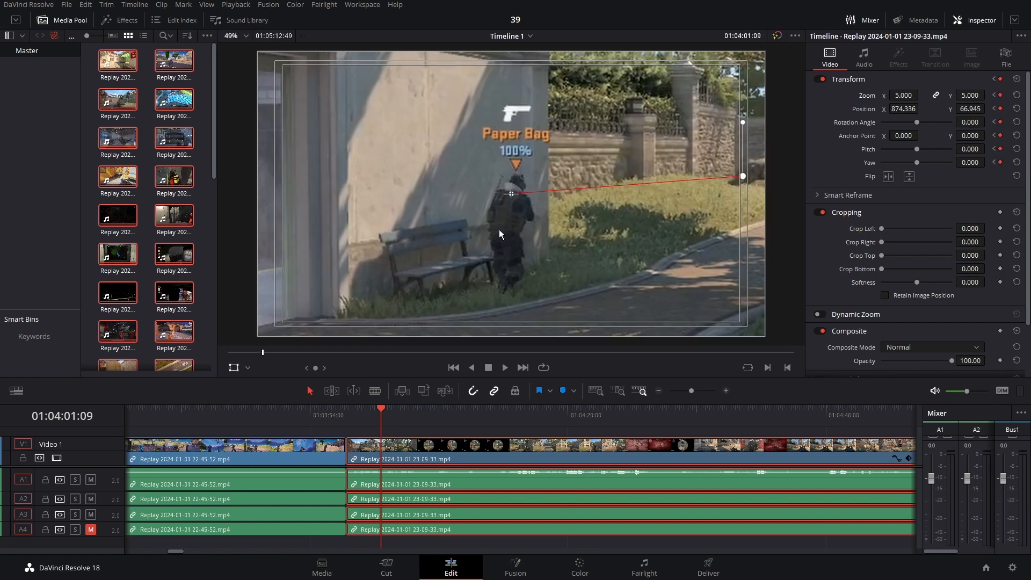
pyautogui.click(184, 4)
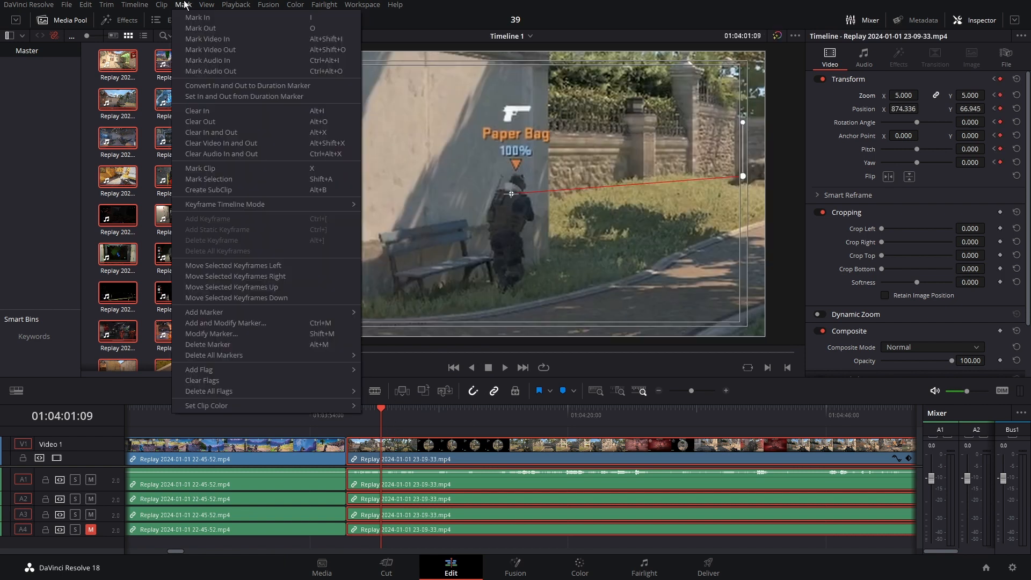
pyautogui.moveTo(206, 4)
pyautogui.moveTo(235, 363)
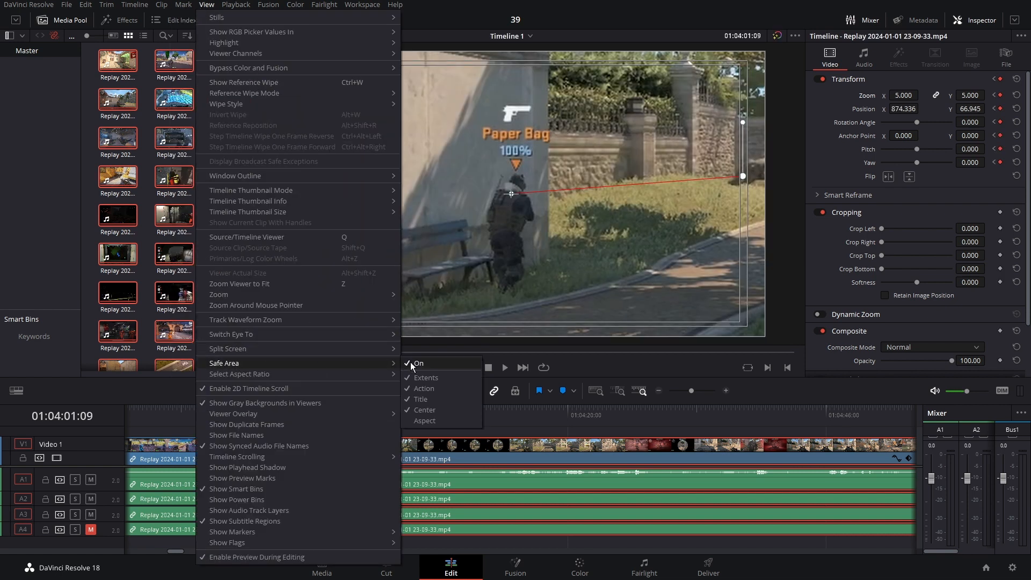
pyautogui.click(410, 362)
# Keep the teammate centred by repeatedly advancing and shifting the image, from about X 854, Y 20 at 01:04:01:09 to about X 2018, Y -241 at 01:04:04:42.
pyautogui.moveTo(511, 231); pyautogui.dragTo(516, 236)
pyautogui.press('space')
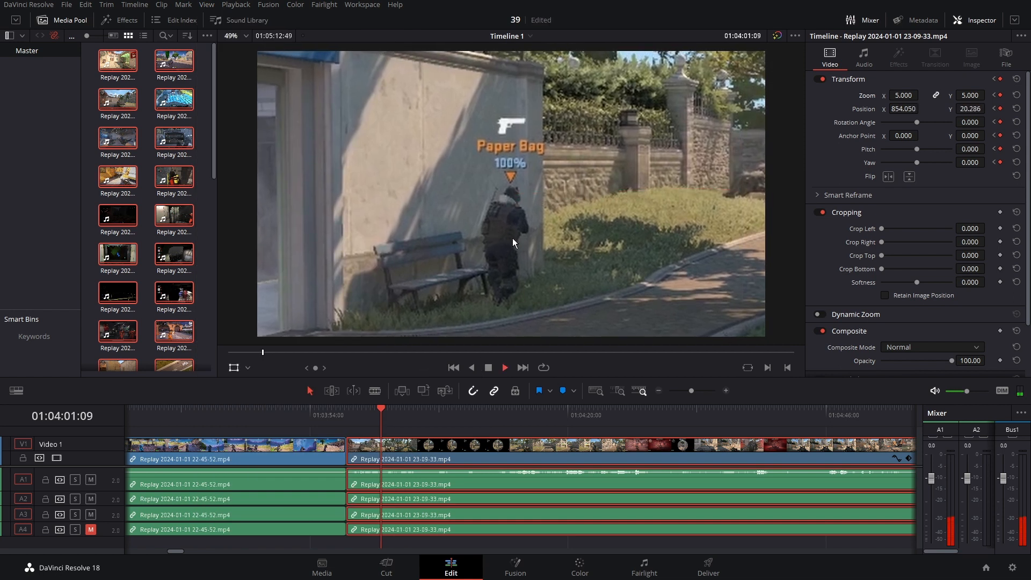
pyautogui.press('space')
pyautogui.moveTo(428, 275); pyautogui.dragTo(535, 283)
pyautogui.press('space')
pyautogui.press('space')
pyautogui.press('space')
pyautogui.press('space')
pyautogui.press('space')
pyautogui.press('space')
pyautogui.press('space')
pyautogui.press('space')
pyautogui.press('space')
pyautogui.press('space')
pyautogui.moveTo(559, 238); pyautogui.dragTo(512, 318)
pyautogui.press('space')
pyautogui.press('space')
pyautogui.moveTo(542, 258); pyautogui.dragTo(650, 230)
pyautogui.press('space')
pyautogui.press('space')
pyautogui.press('space')
pyautogui.press('space')
pyautogui.press('space')
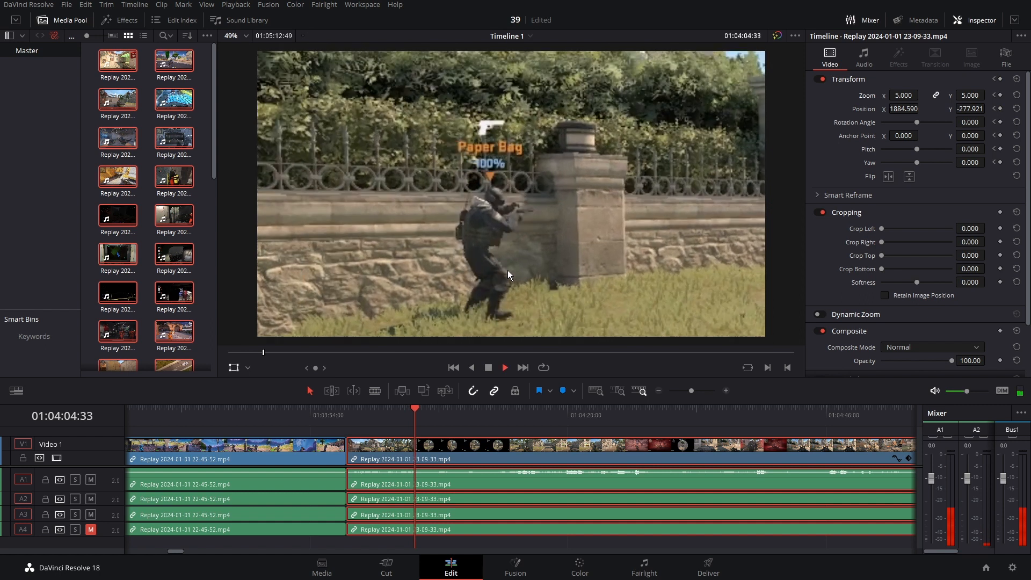
pyautogui.press('space')
pyautogui.moveTo(524, 266); pyautogui.dragTo(544, 259)
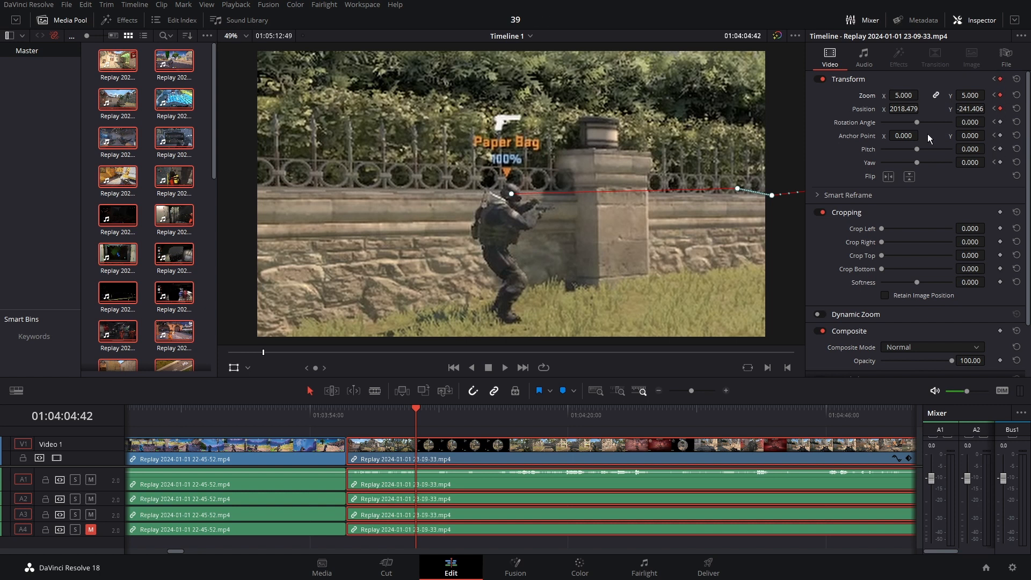
# Keyframe all Transform settings at 01:04:04:48 with Zoom set to 1 and Position X and Y set to 0.
pyautogui.press('space')
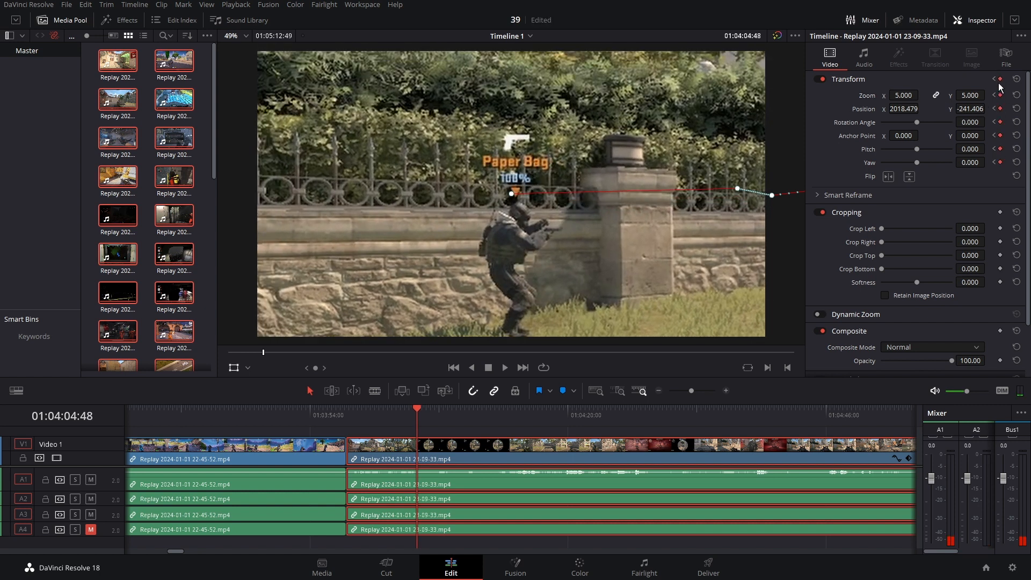
pyautogui.click(969, 96)
pyautogui.write('1')
pyautogui.press('Return')
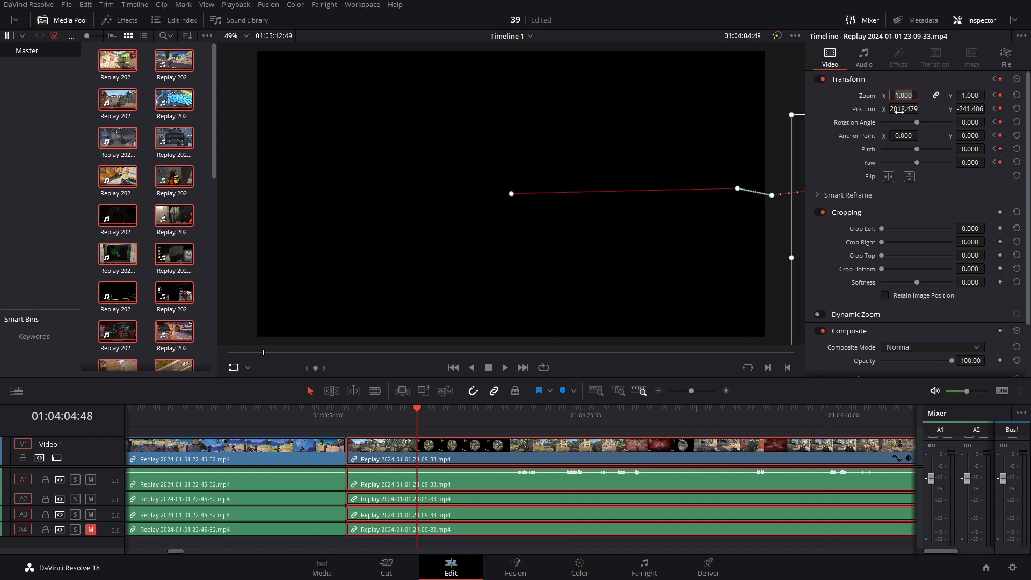
pyautogui.click(904, 109)
pyautogui.write('0')
pyautogui.click(970, 110)
pyautogui.write('0')
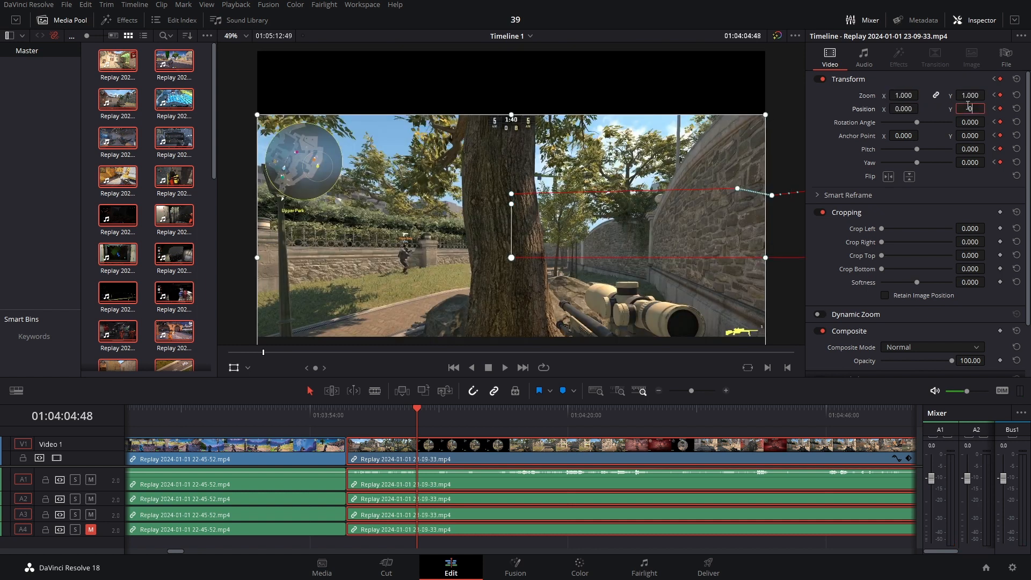
pyautogui.press('Return')
pyautogui.click(927, 81)
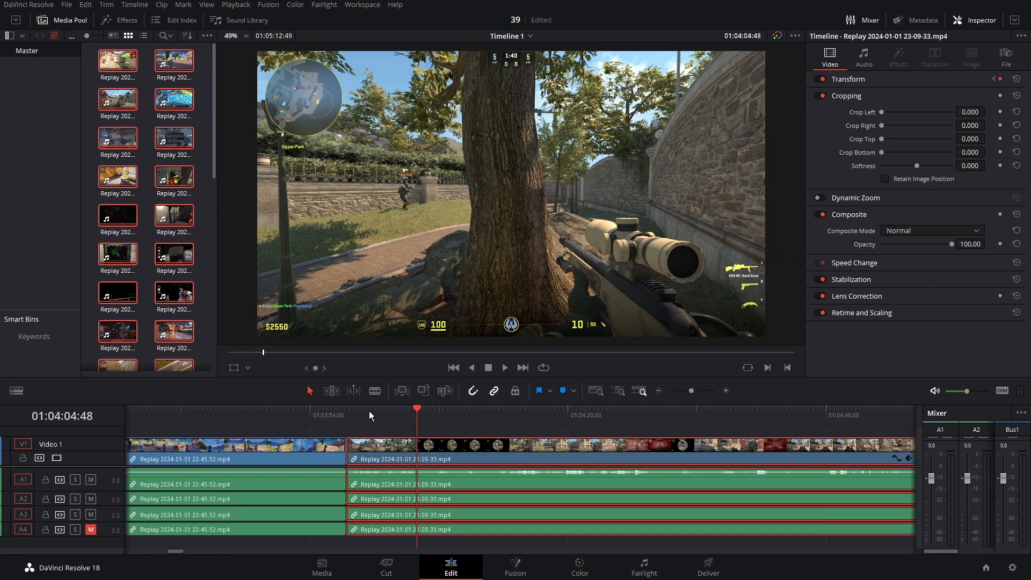
pyautogui.click(369, 411)
pyautogui.press('space')
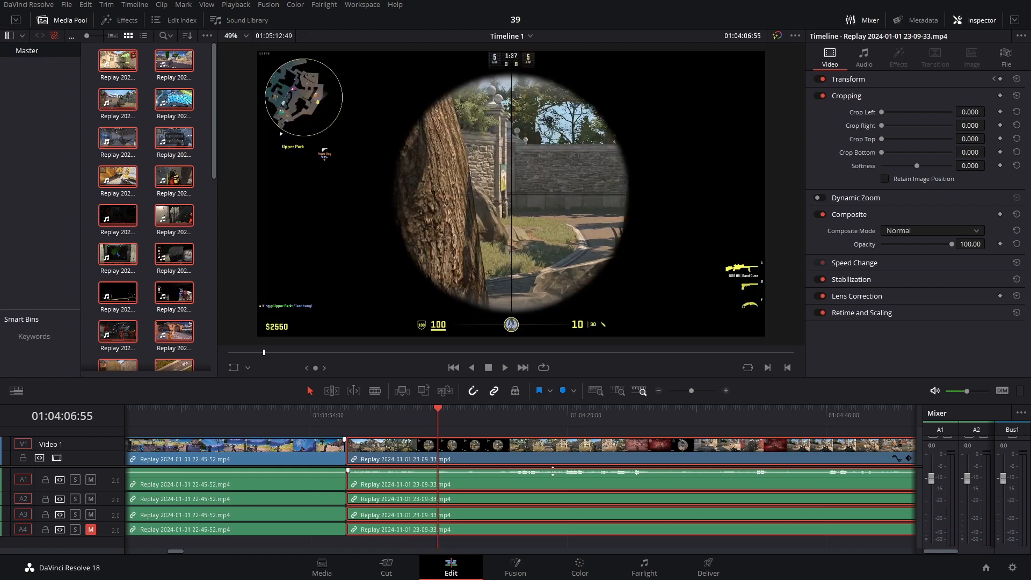
pyautogui.click(475, 426)
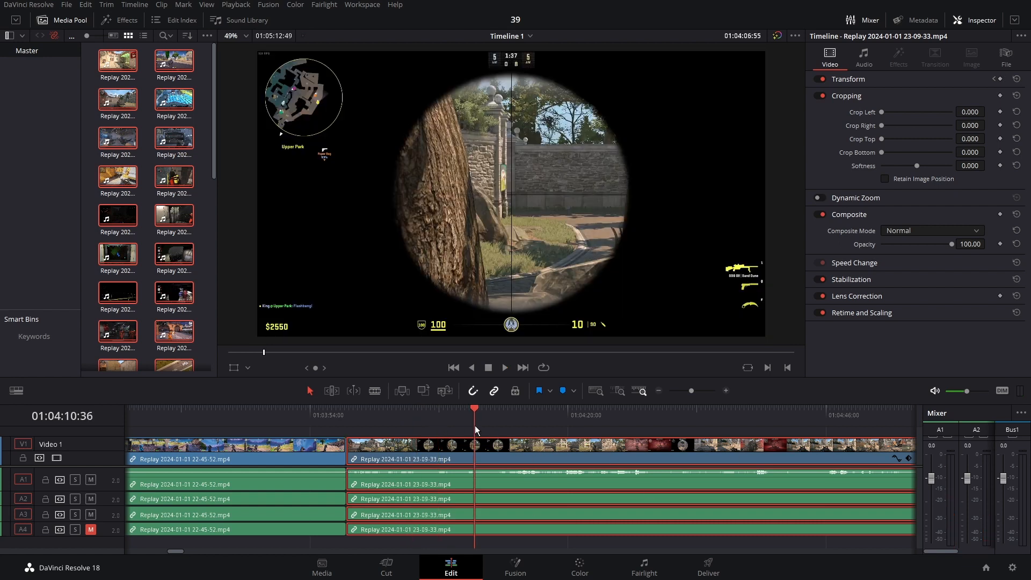
pyautogui.moveTo(427, 419); pyautogui.dragTo(359, 417)
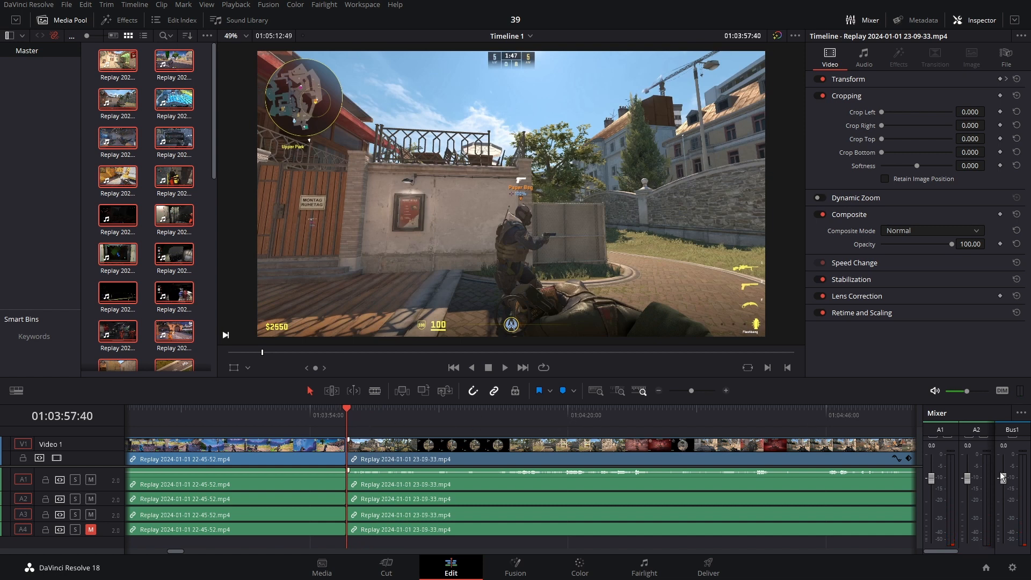
pyautogui.press('space')
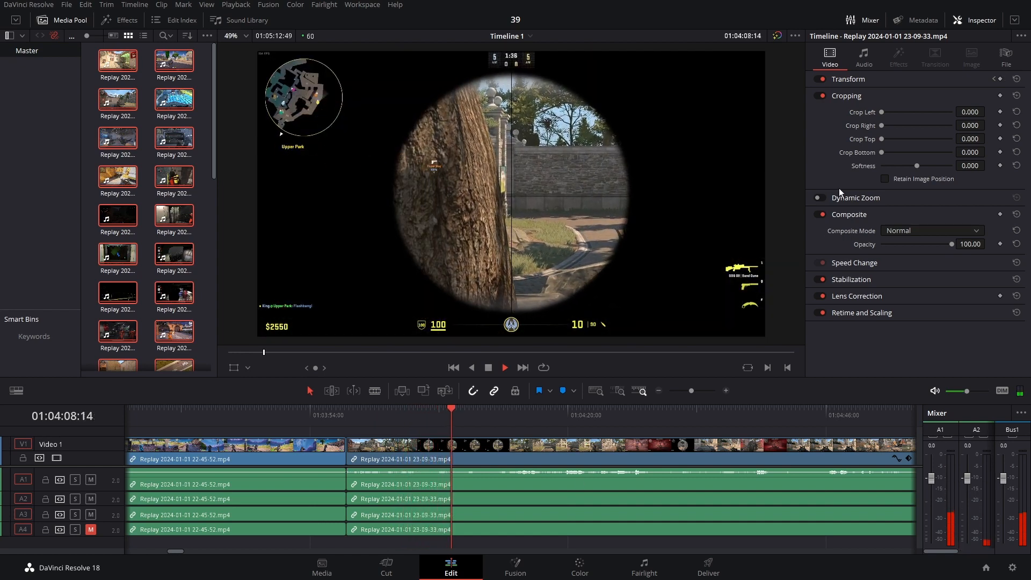
pyautogui.click(499, 475)
pyautogui.click(477, 433)
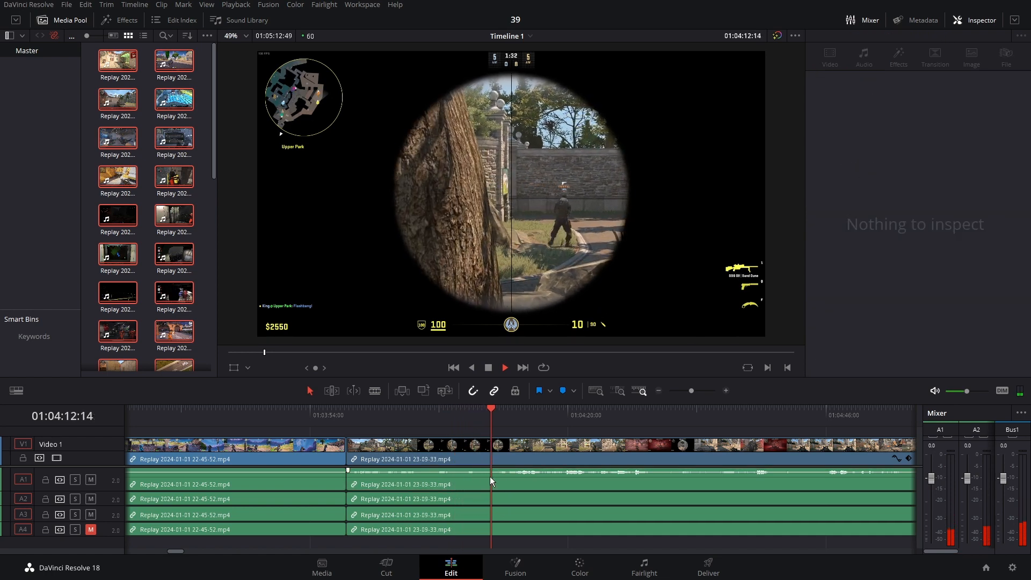
pyautogui.click(490, 476)
pyautogui.press('space')
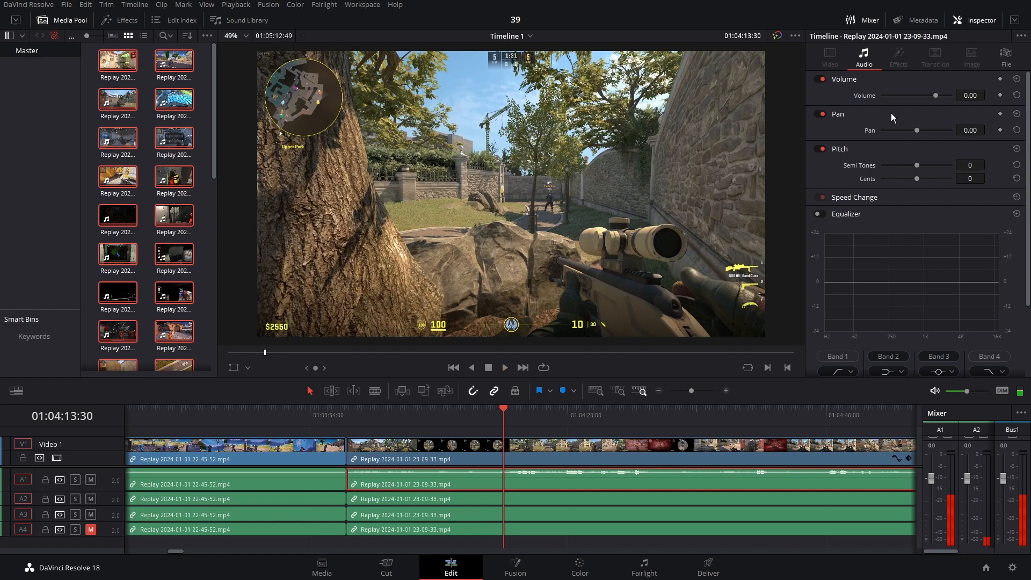
pyautogui.click(968, 96)
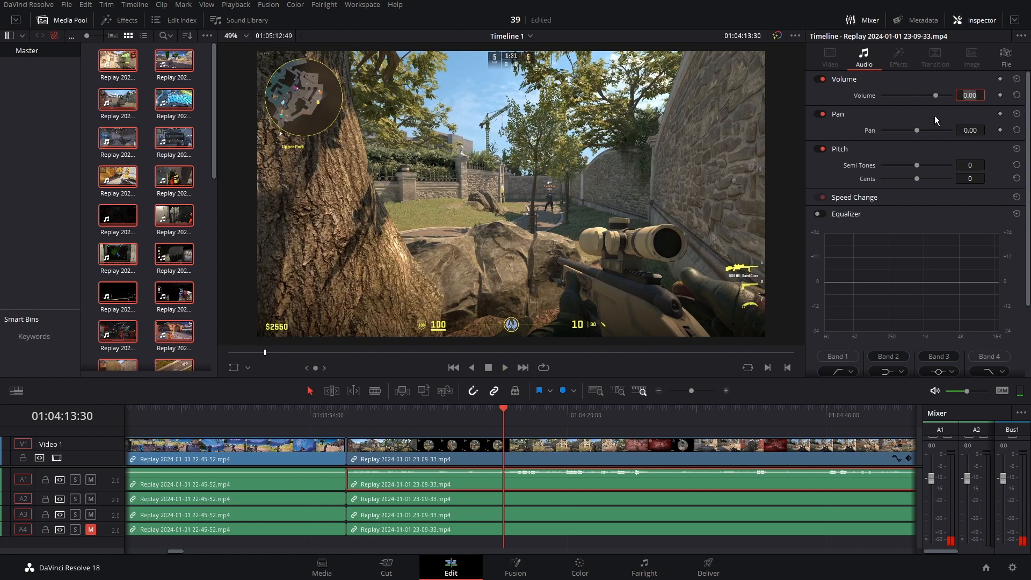
pyautogui.moveTo(512, 473); pyautogui.dragTo(516, 475)
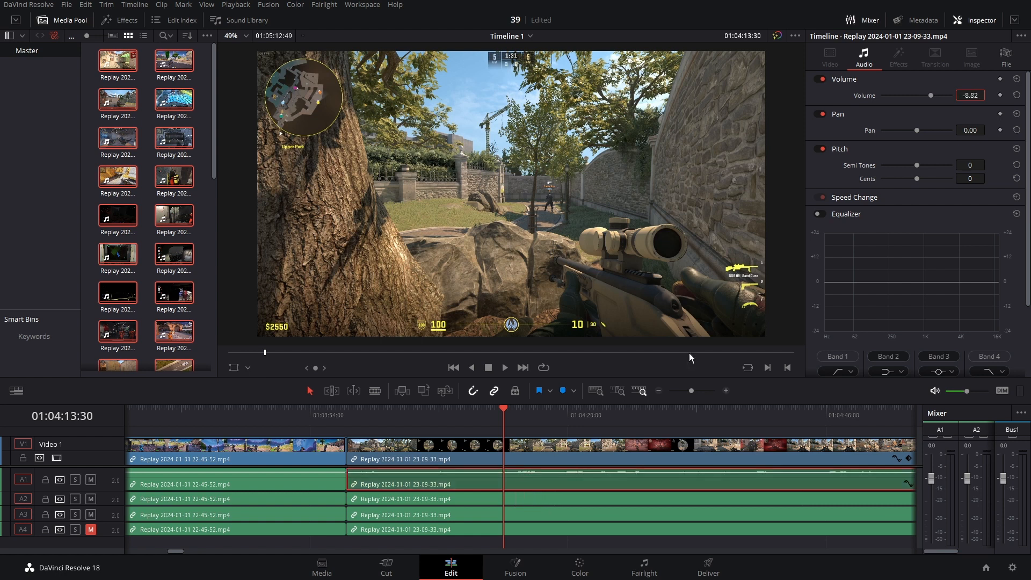
pyautogui.click(954, 95)
pyautogui.click(964, 93)
pyautogui.write('00')
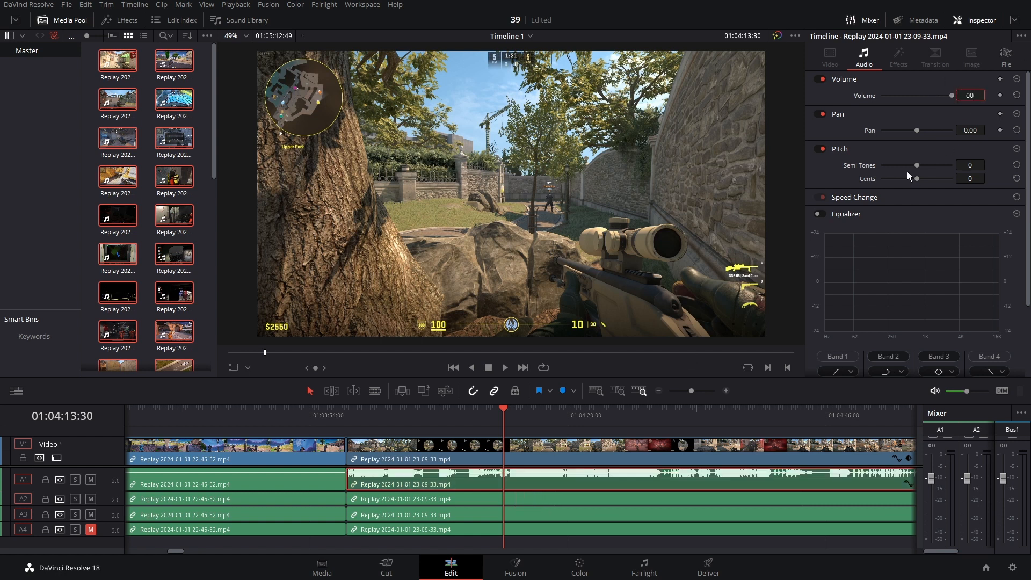
pyautogui.press('Return')
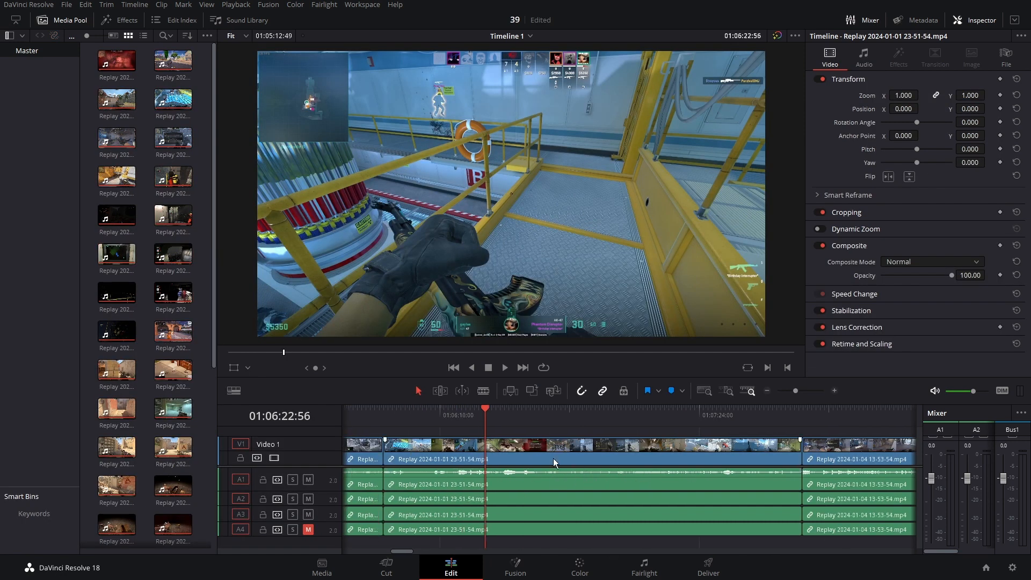
pyautogui.click(509, 424)
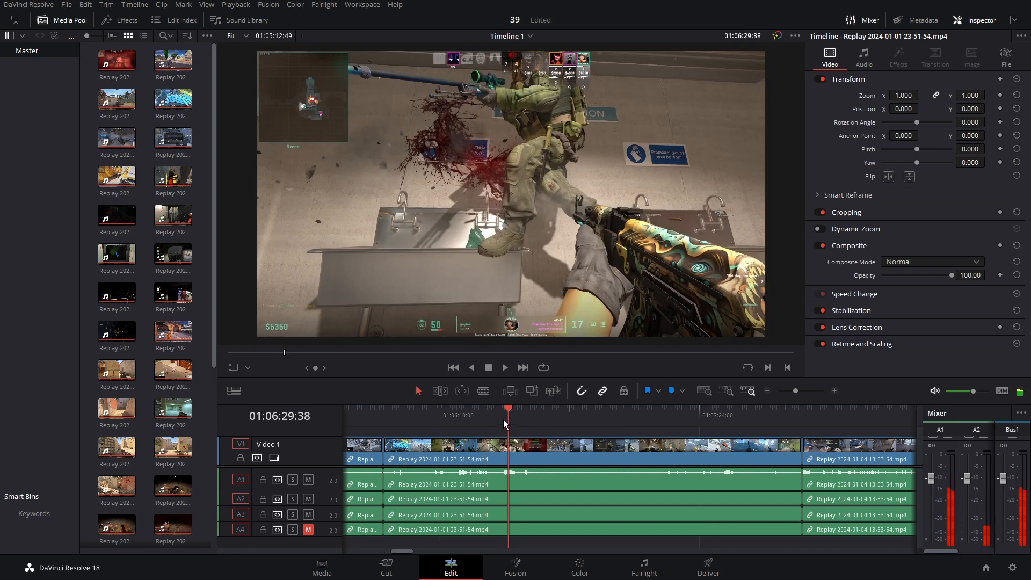
pyautogui.click(502, 420)
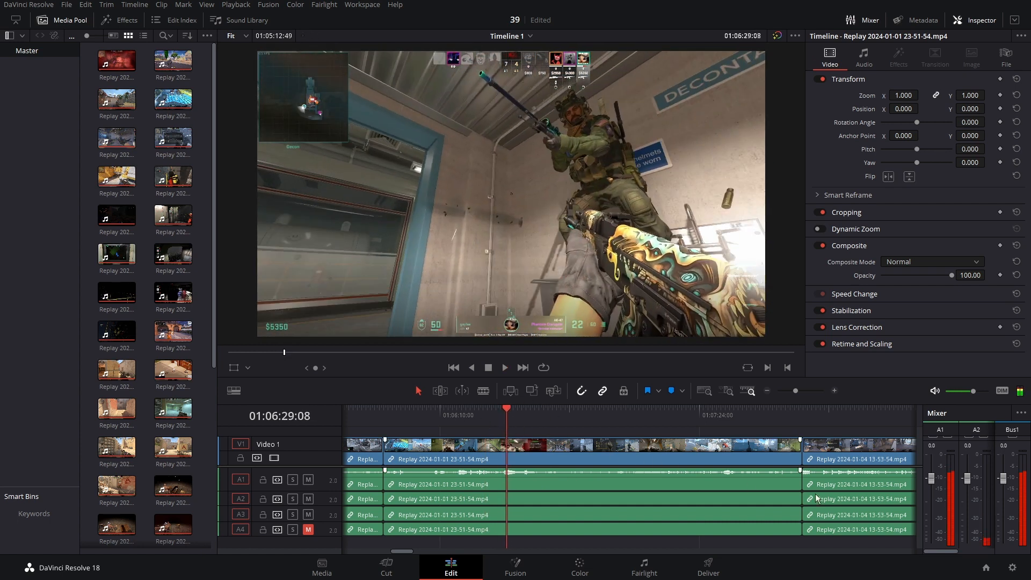
pyautogui.press('space')
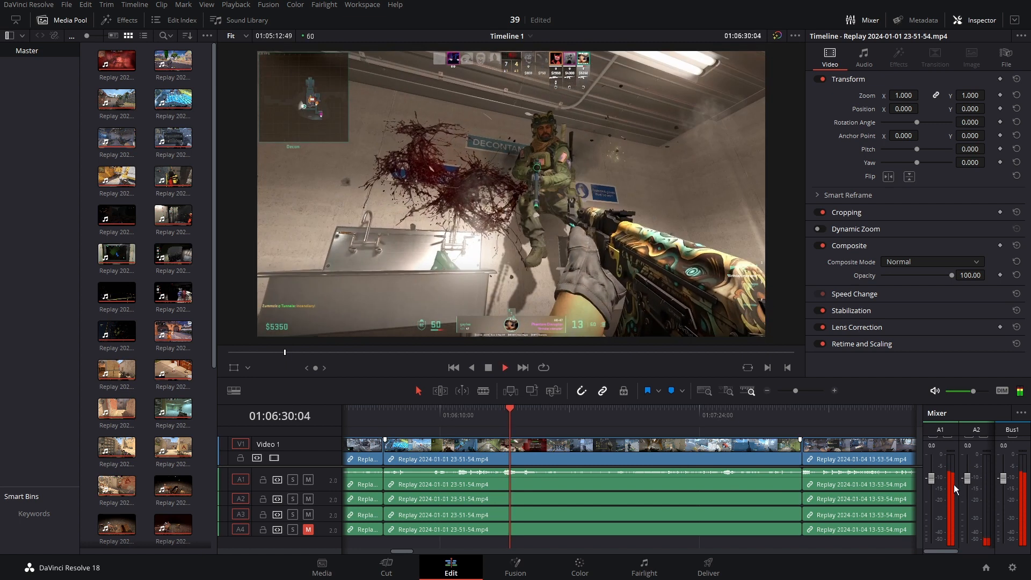
# Fit the whole timeline in view, switch to the Deliver page and set the render location to the Desktop folder.
pyautogui.hotkey('shift', 'z')
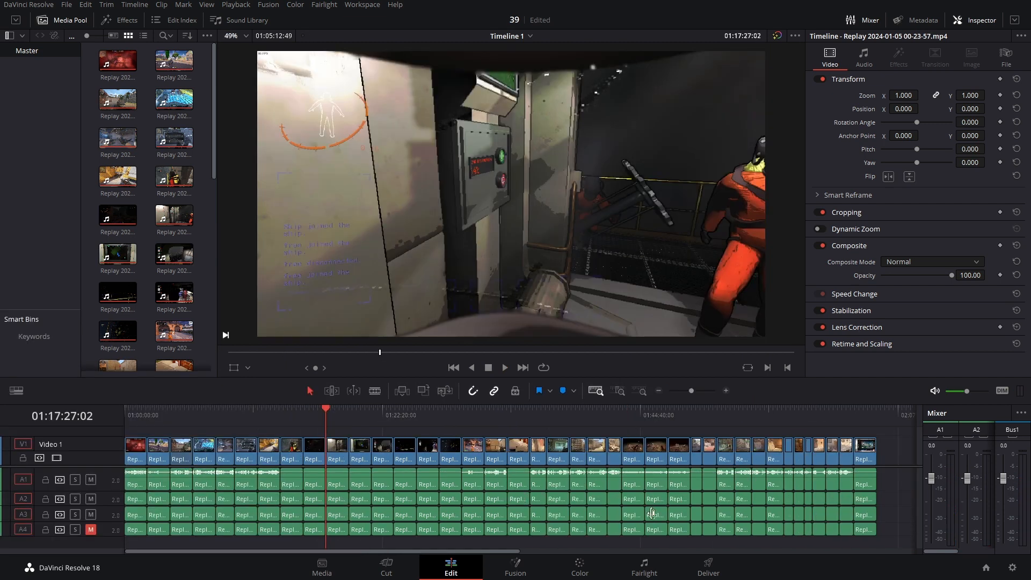
pyautogui.click(708, 567)
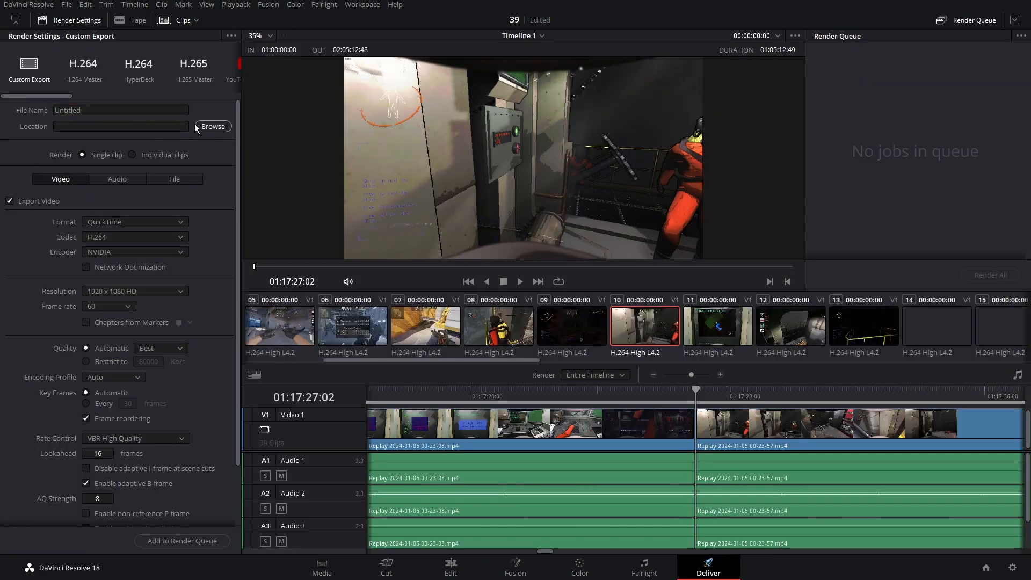
pyautogui.click(212, 126)
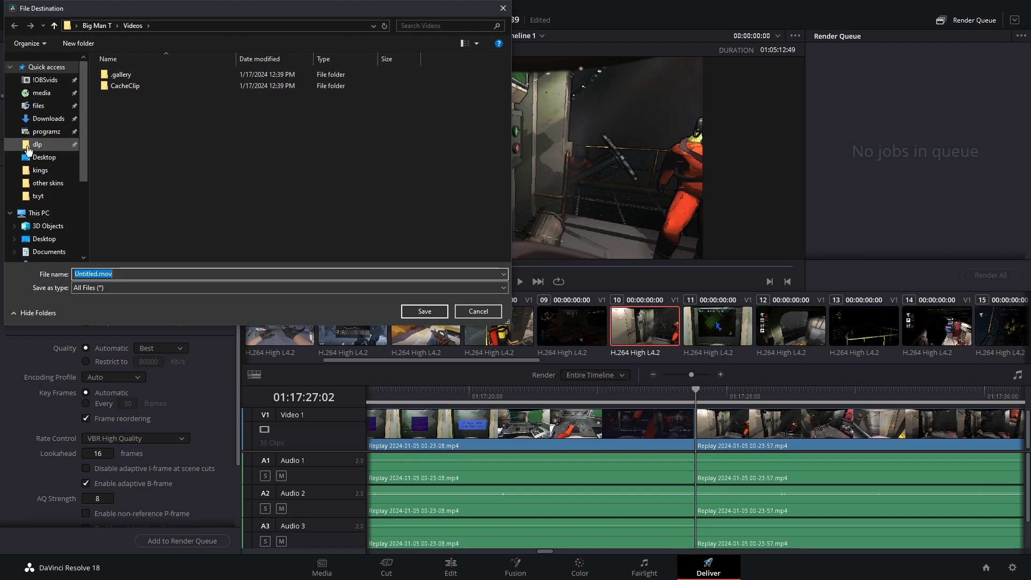
pyautogui.click(59, 158)
pyautogui.click(424, 312)
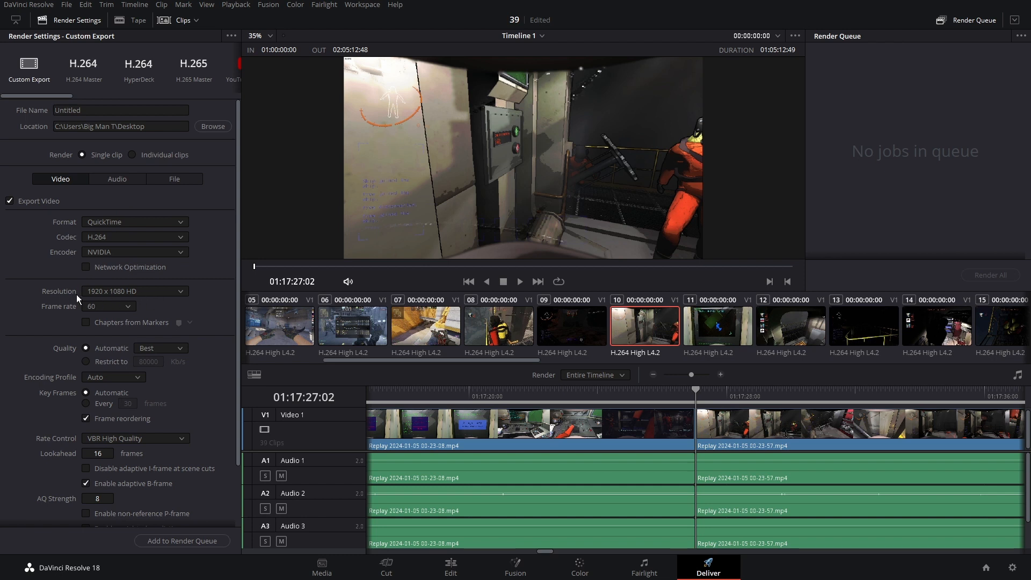
# Set the export's key frames to every 1 frame instead of automatic.
pyautogui.scroll(-3, 117, 306)
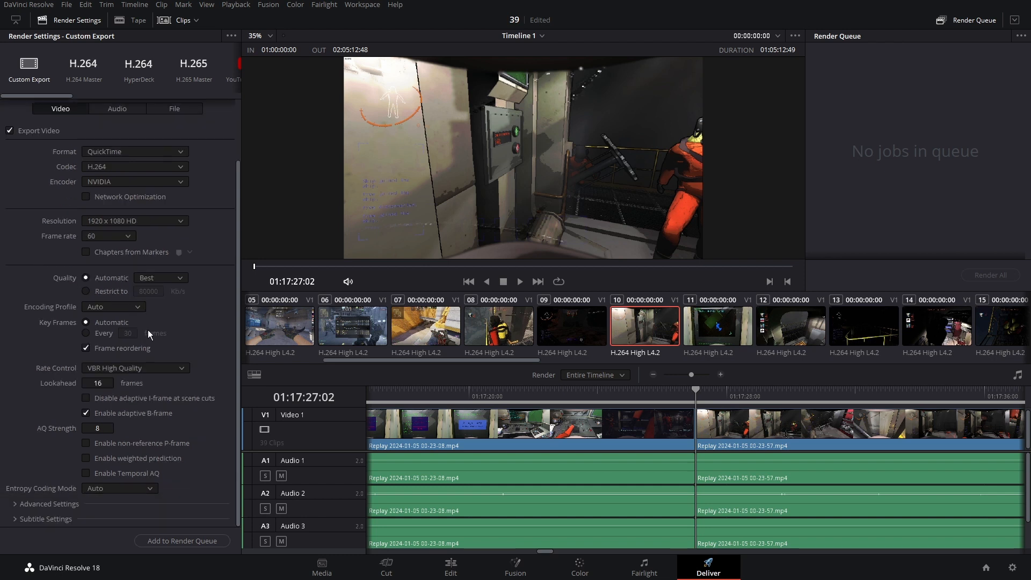
pyautogui.click(87, 334)
pyautogui.click(89, 324)
pyautogui.click(111, 332)
# Add the timeline to the render queue as a single-clip job and start rendering all jobs.
pyautogui.scroll(3, 162, 496)
pyautogui.click(168, 541)
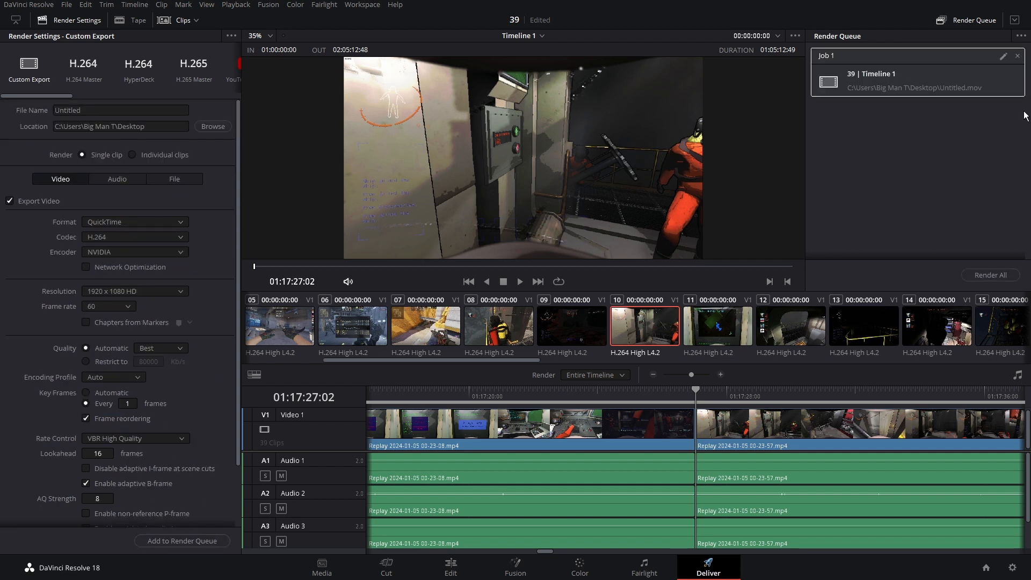
pyautogui.click(990, 275)
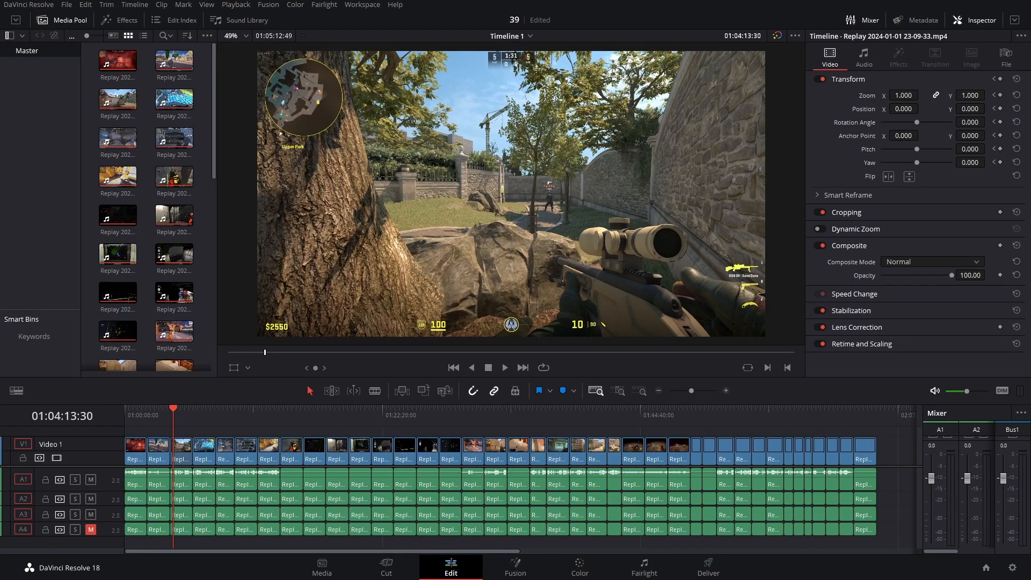
# Scrub back and forth through the full timeline on the Edit page, up to about 01:45:06:23, to review the replay clips.
pyautogui.click(215, 415)
pyautogui.moveTo(228, 425); pyautogui.dragTo(365, 424)
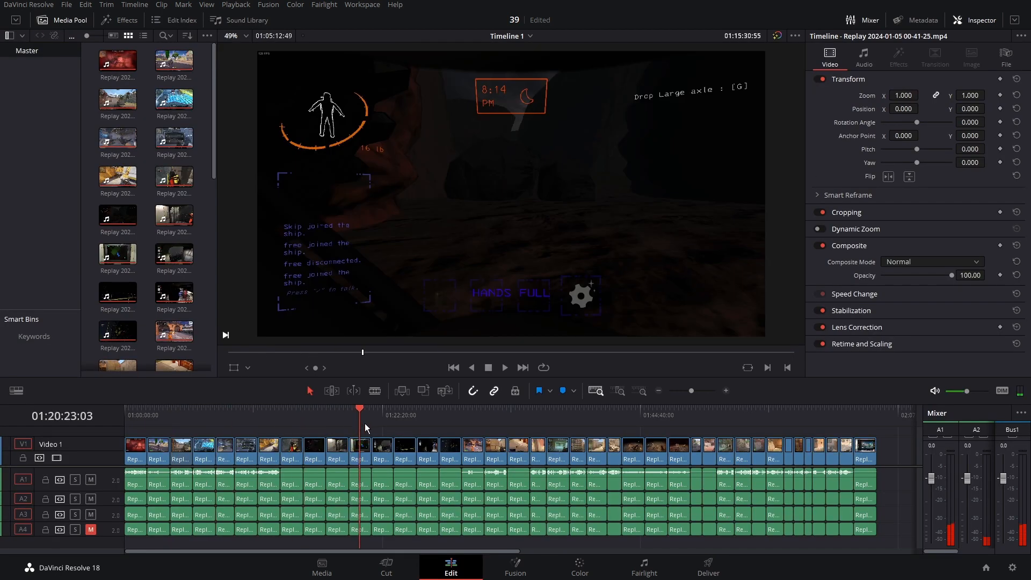
pyautogui.click(256, 416)
pyautogui.click(216, 414)
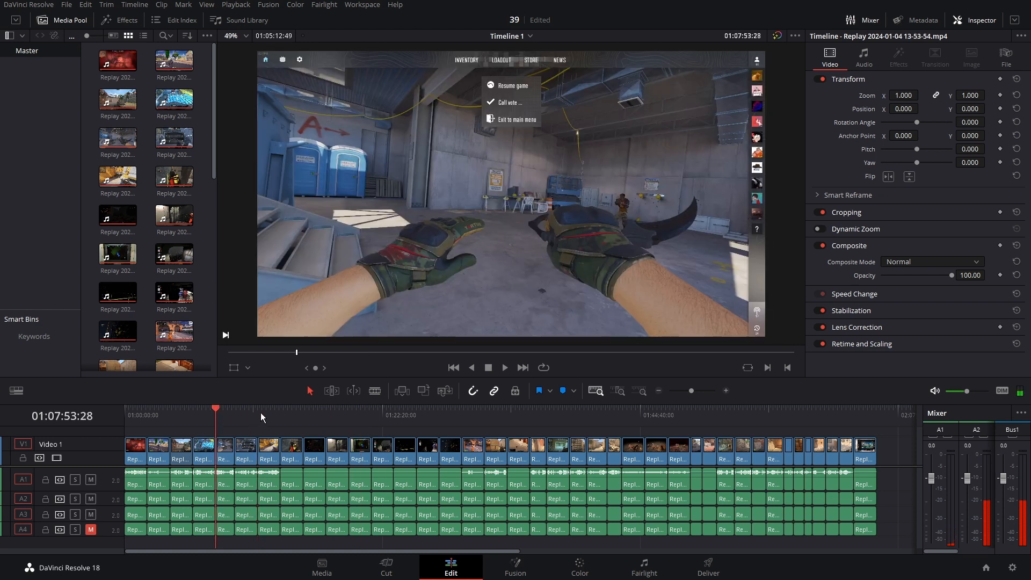
pyautogui.click(205, 414)
pyautogui.click(192, 414)
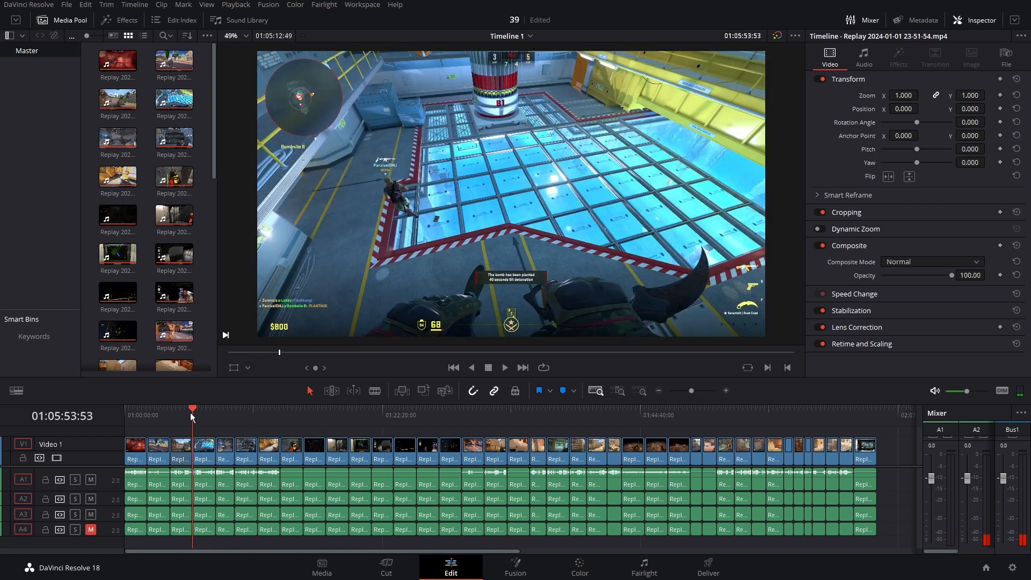
pyautogui.click(181, 414)
pyautogui.click(170, 413)
pyautogui.click(151, 412)
pyautogui.click(192, 411)
pyautogui.click(258, 410)
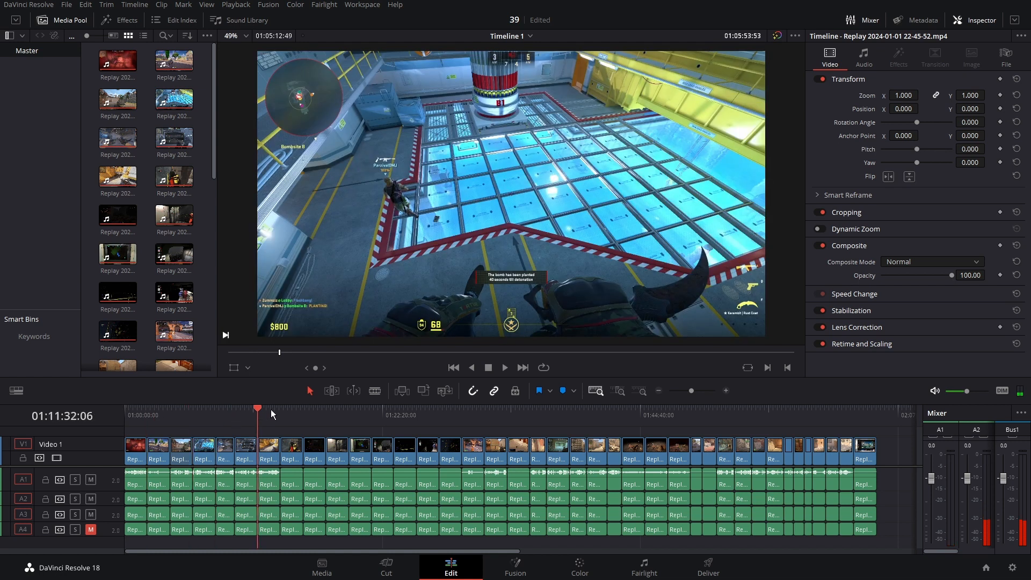
pyautogui.click(303, 409)
pyautogui.click(326, 408)
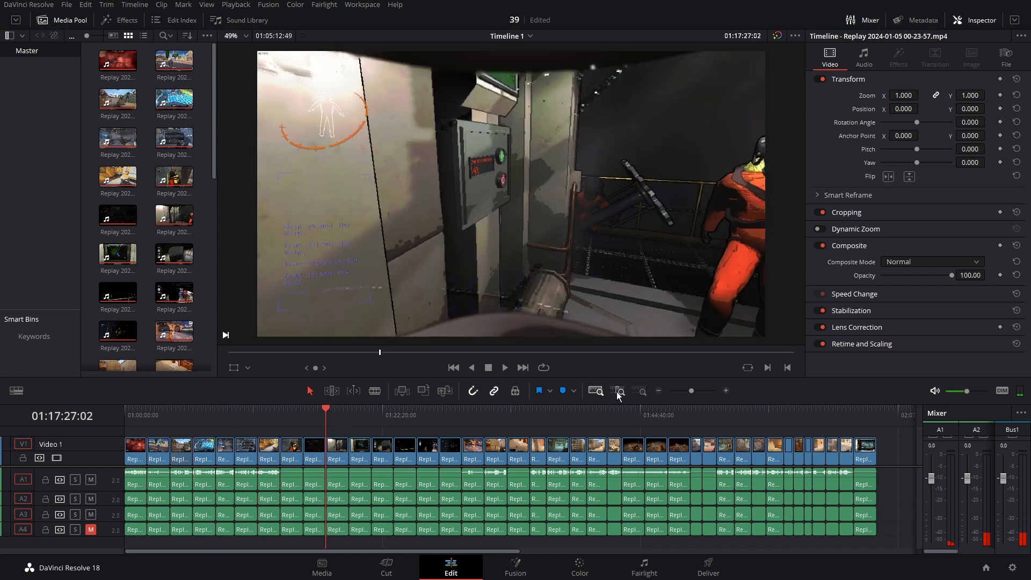
pyautogui.click(401, 418)
pyautogui.moveTo(401, 418); pyautogui.dragTo(622, 425)
pyautogui.press('Down')
pyautogui.press('Down')
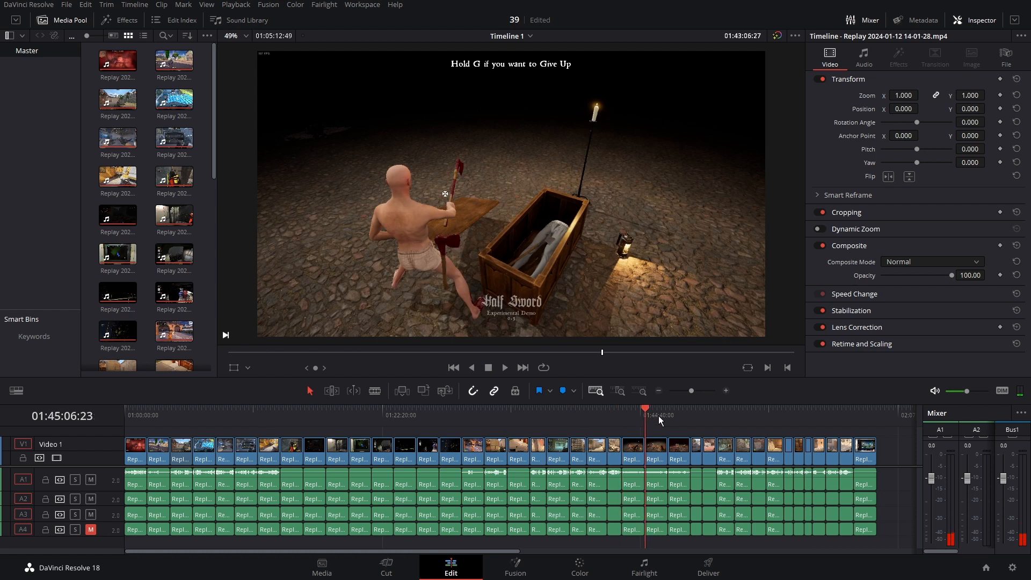